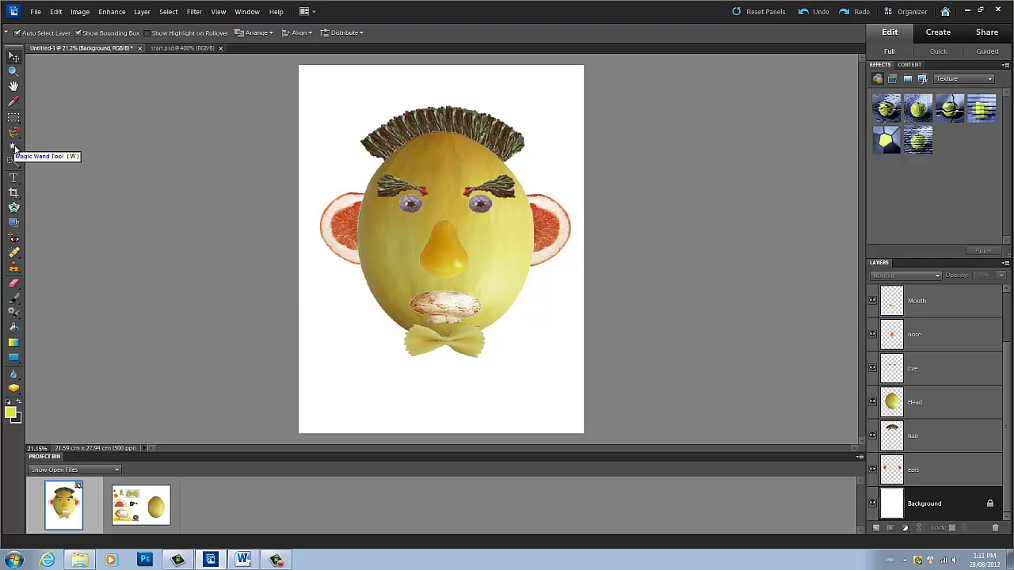
Step: Choose the Magnetic Lasso tool, fit the whole start.psd image in view, and return to the finished face document
click(14, 139)
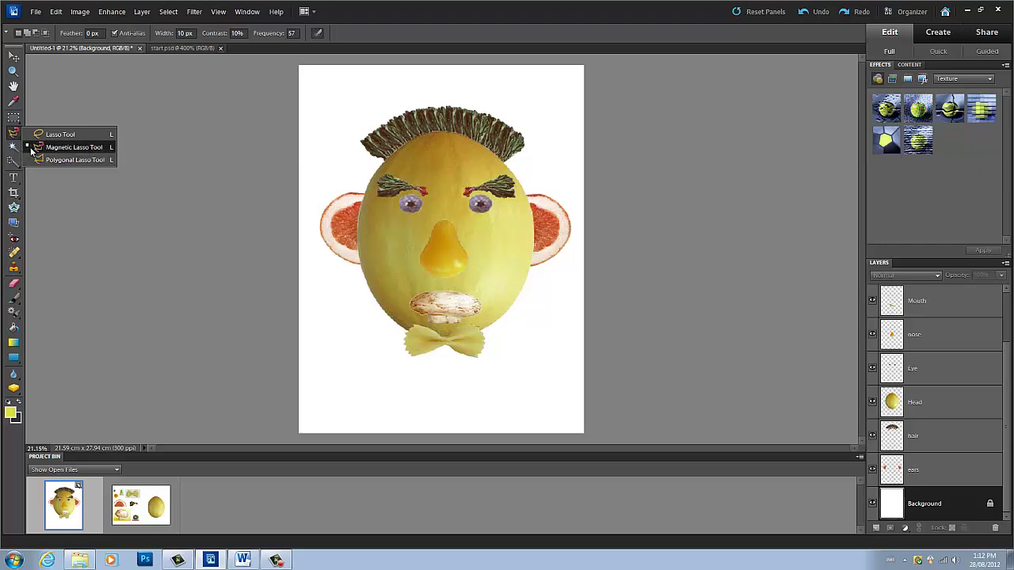
click(68, 147)
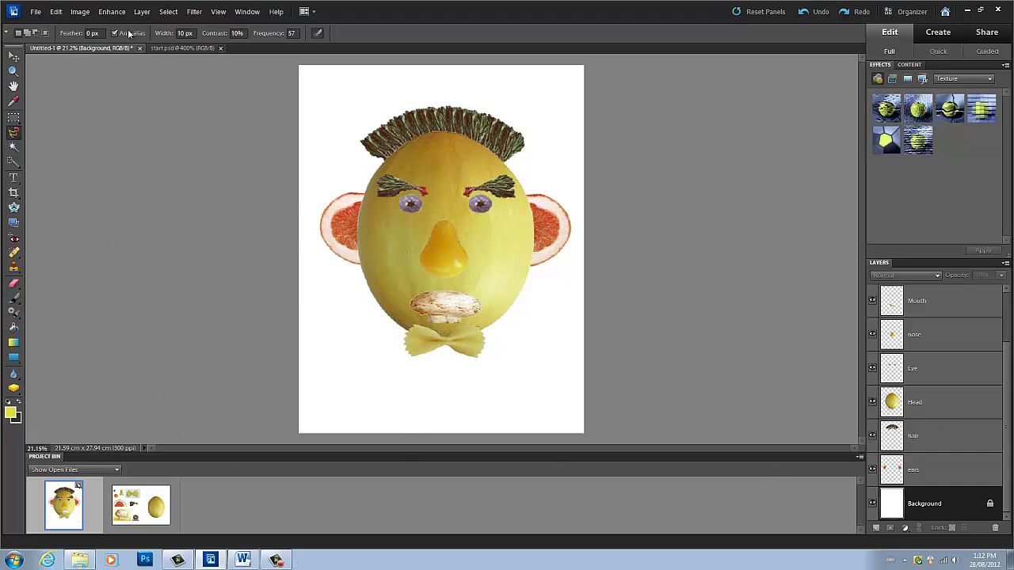
click(158, 49)
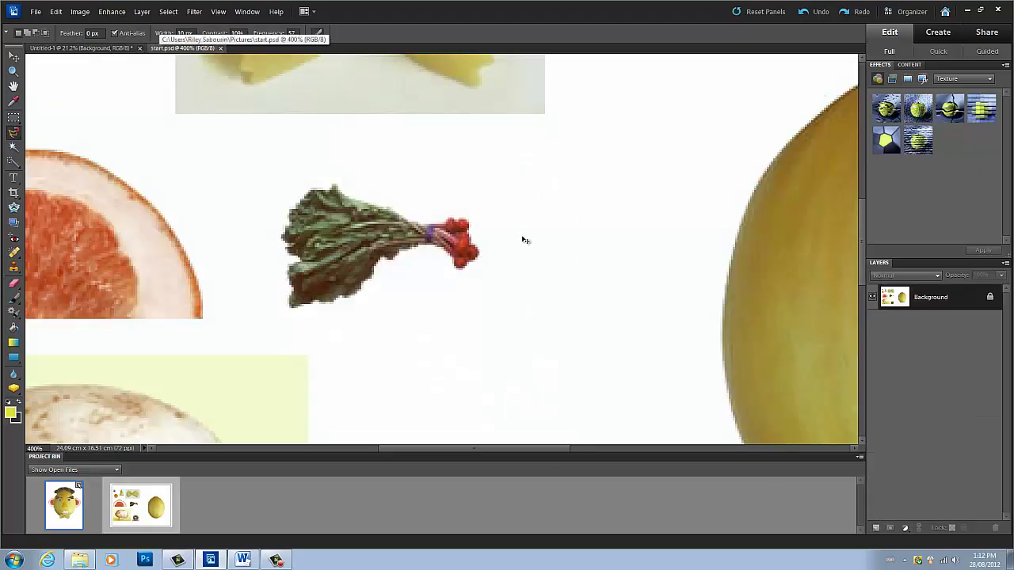
key(ctrl+0)
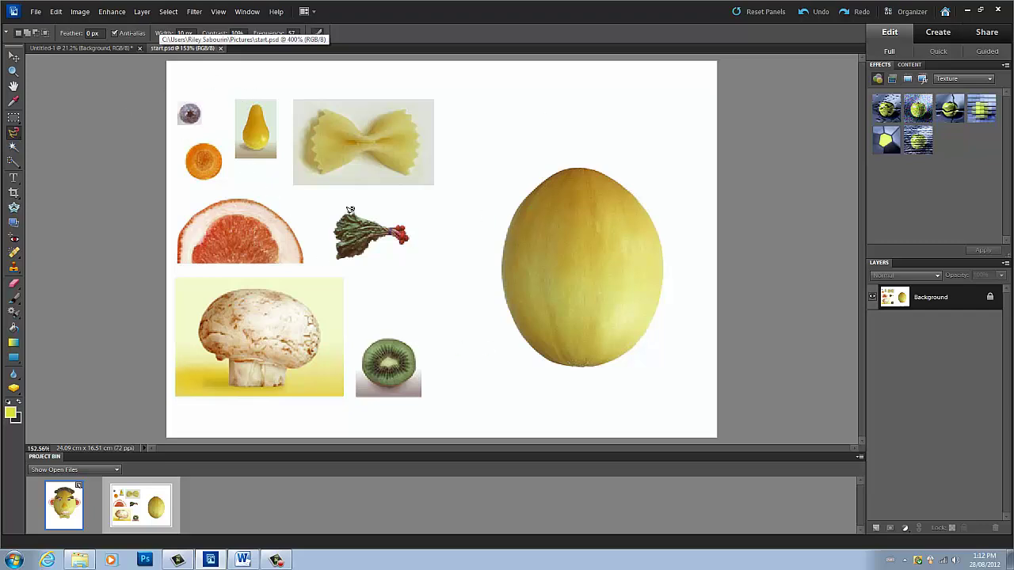
click(97, 49)
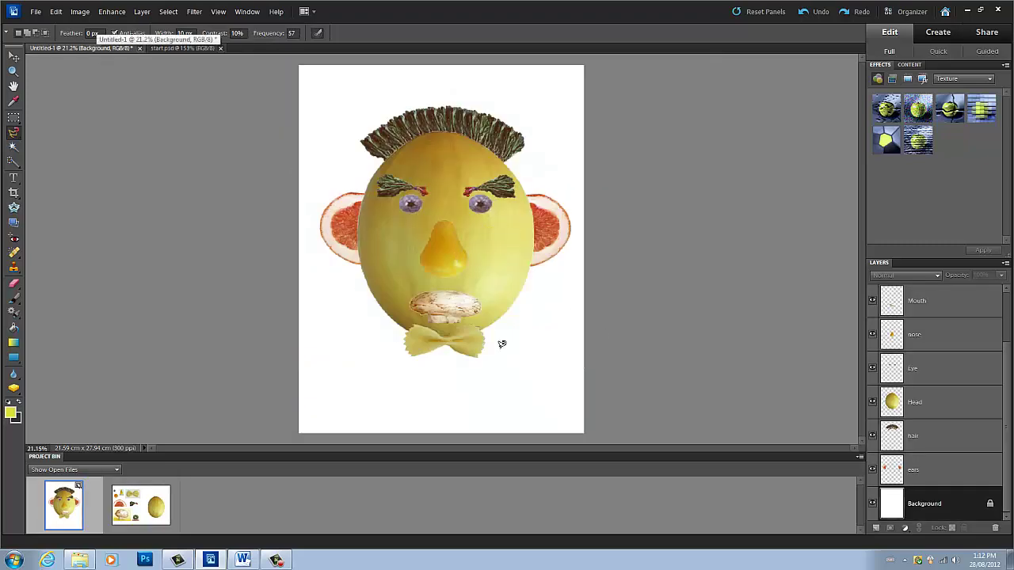
Step: Create a blank RGB document from the U.S. Paper preset, Letter size, 8.5 x 11 inches at 300 pixels/inch, and fit it in view
click(35, 12)
mouse_move(48, 19)
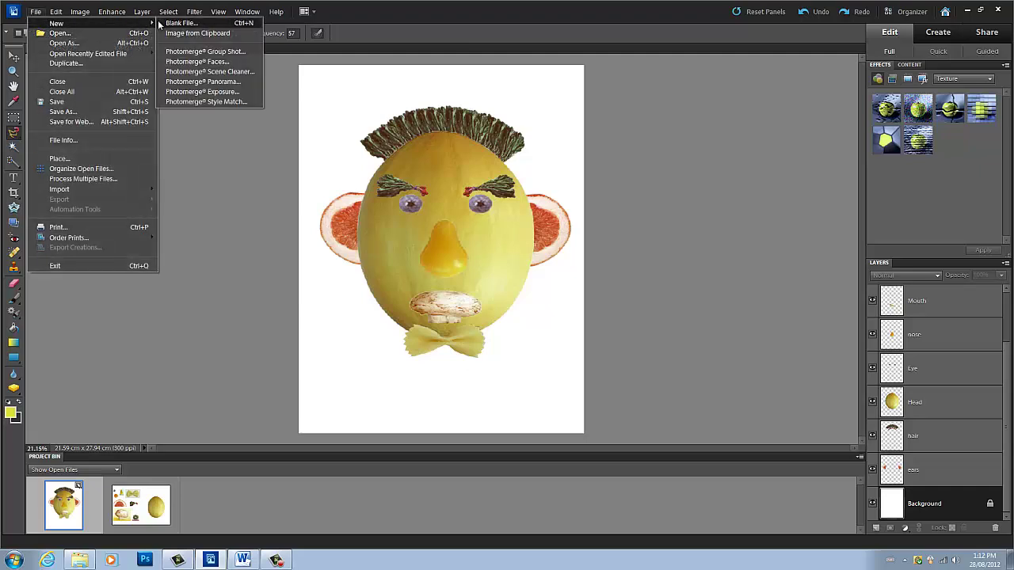
click(187, 33)
click(530, 169)
click(507, 208)
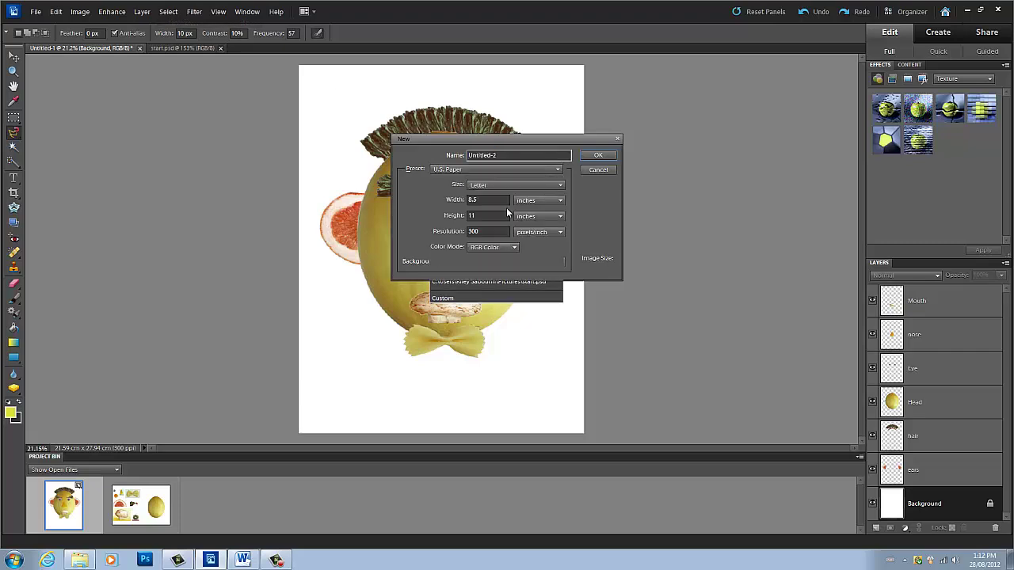
click(595, 155)
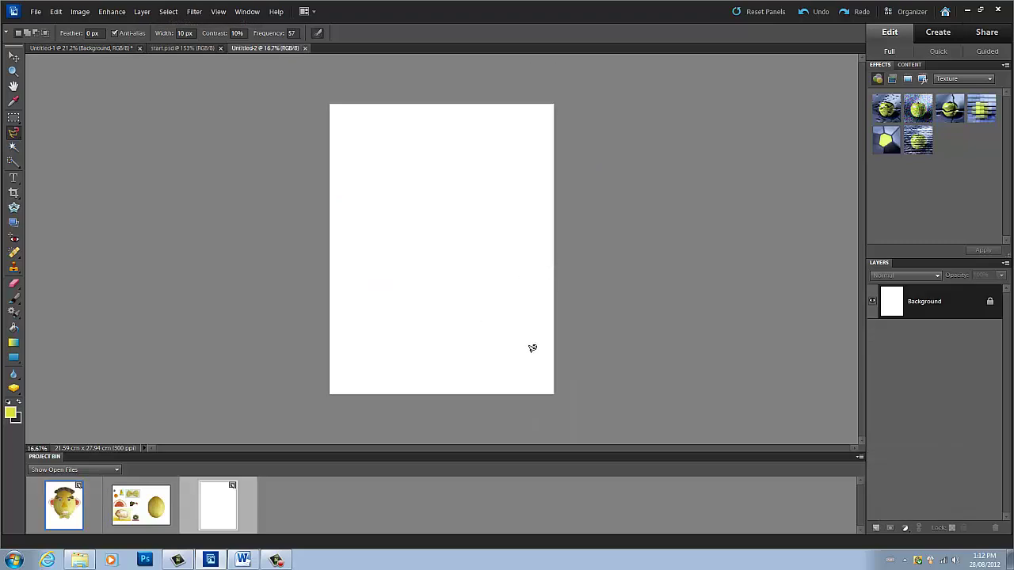
key(ctrl+minus)
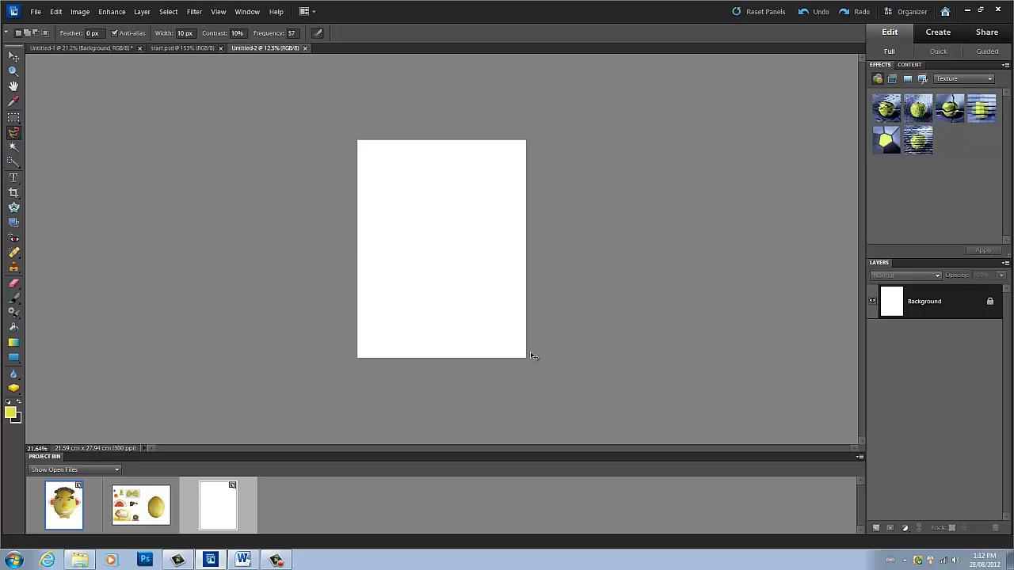
key(ctrl+0)
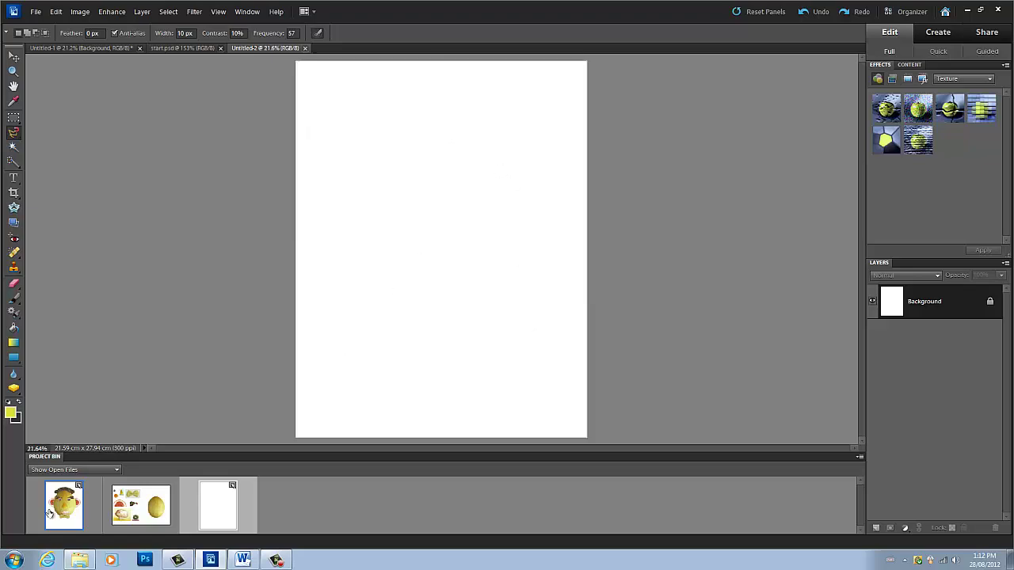
Step: Select the melon in start.psd by tracing its whole outline with the Magnetic Lasso
click(162, 50)
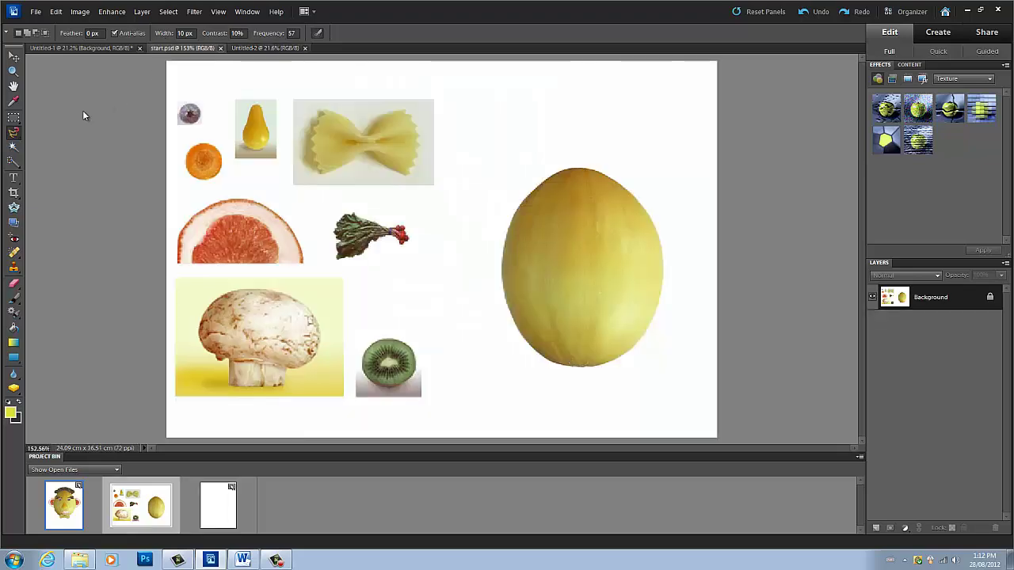
click(16, 135)
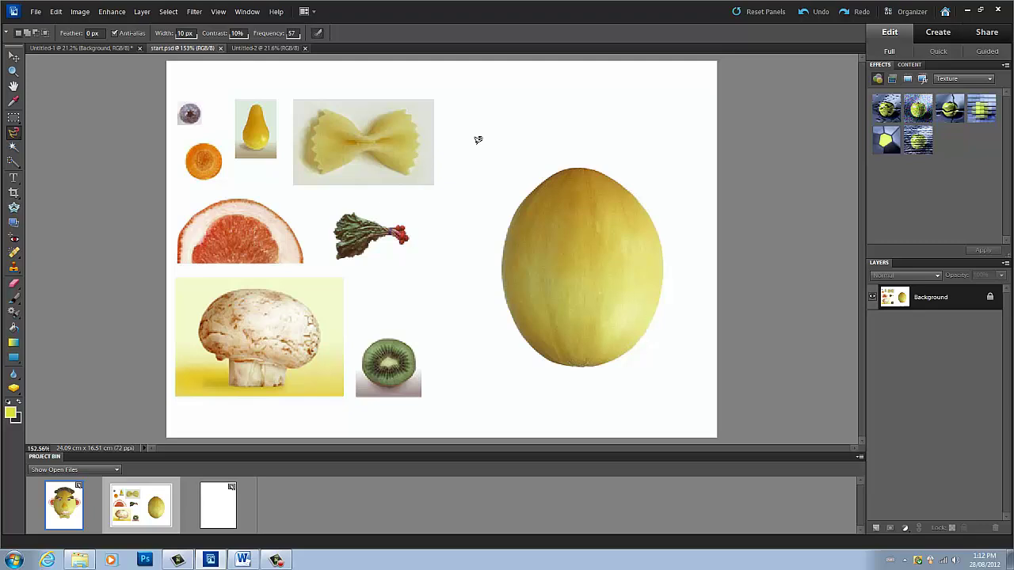
click(582, 164)
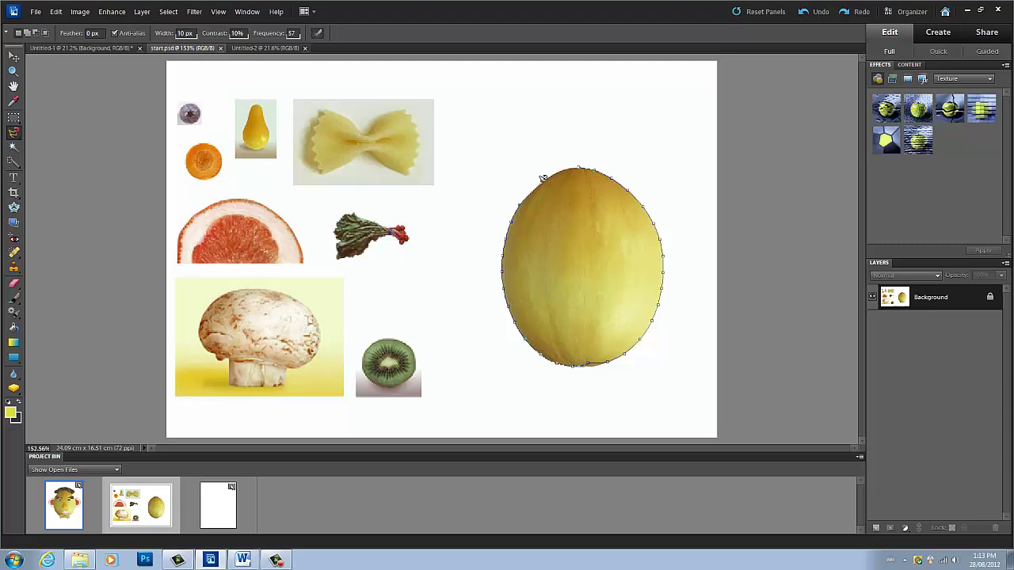
click(580, 162)
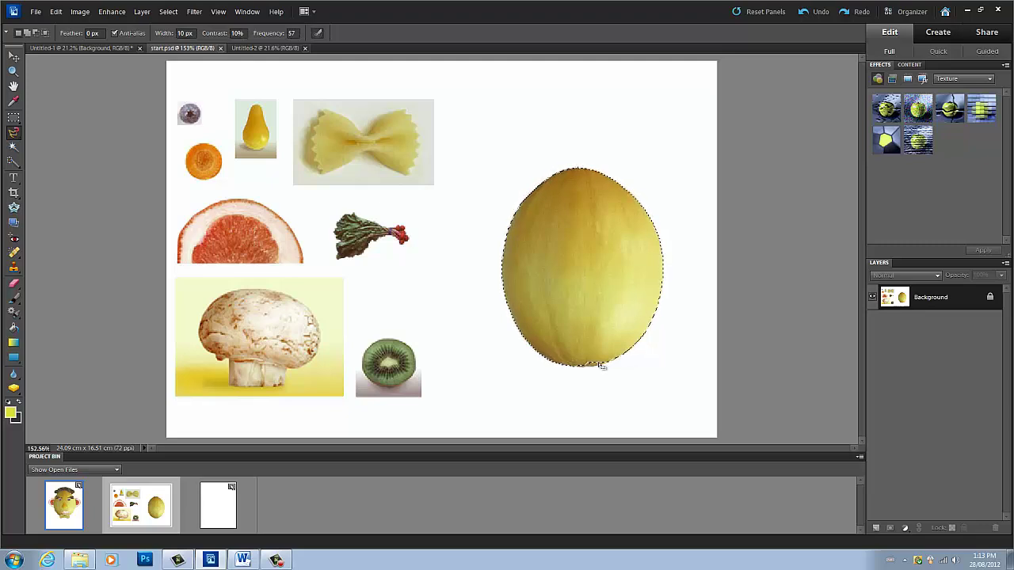
Step: Copy the selected melon from start.psd into the blank Untitled-2 document
click(14, 162)
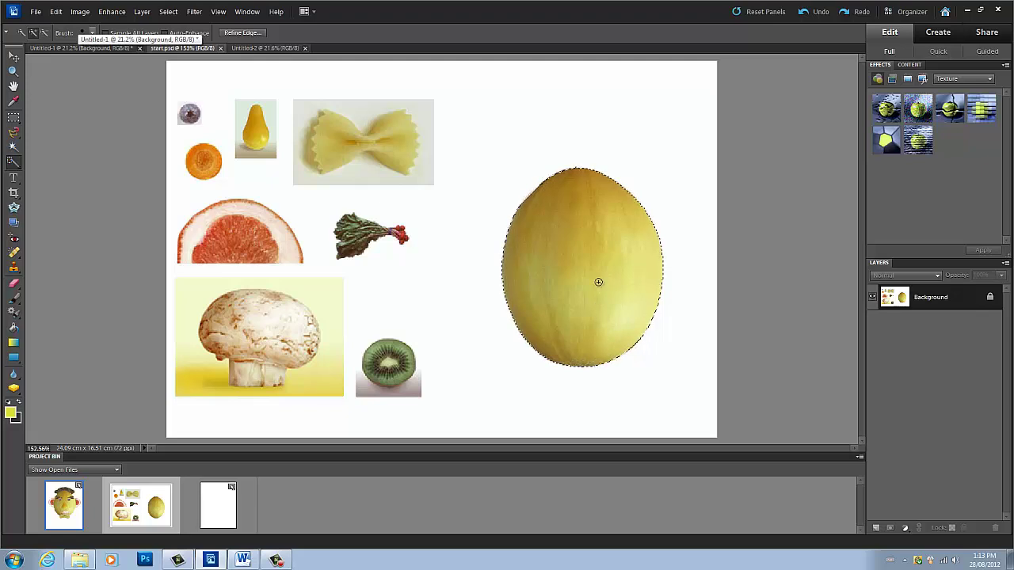
click(273, 49)
key(ctrl+v)
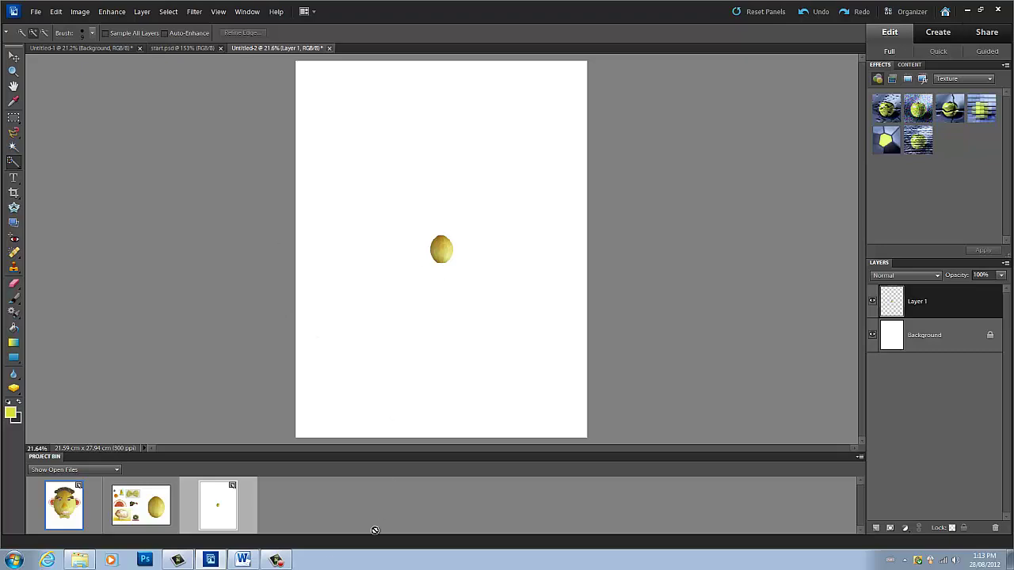
click(279, 560)
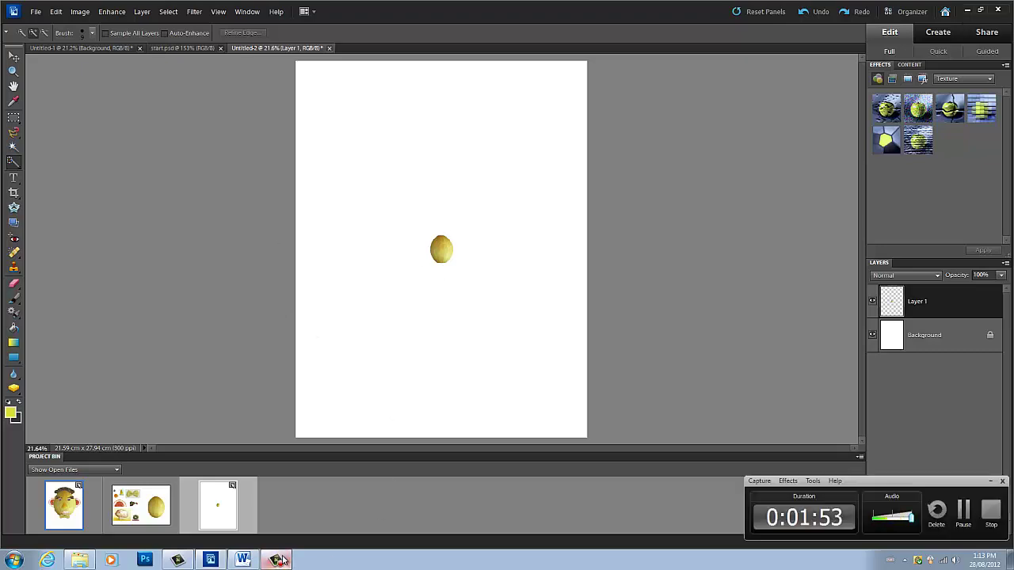
click(279, 560)
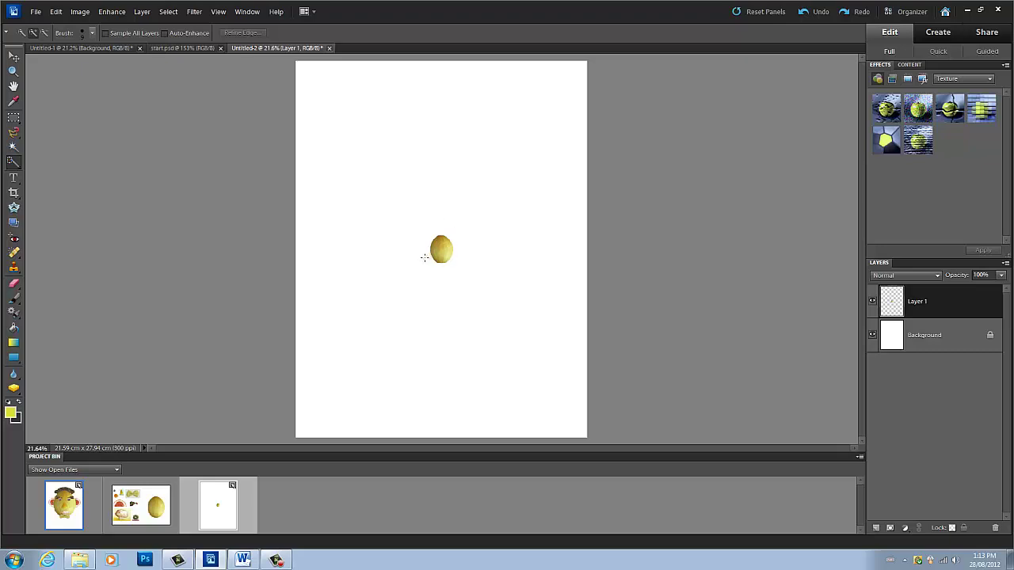
Step: Enlarge the pasted melon to about three fifths of the page's width and place it in the page's upper middle as the head
key(v)
drag(445, 252, 560, 373)
drag(530, 297, 480, 258)
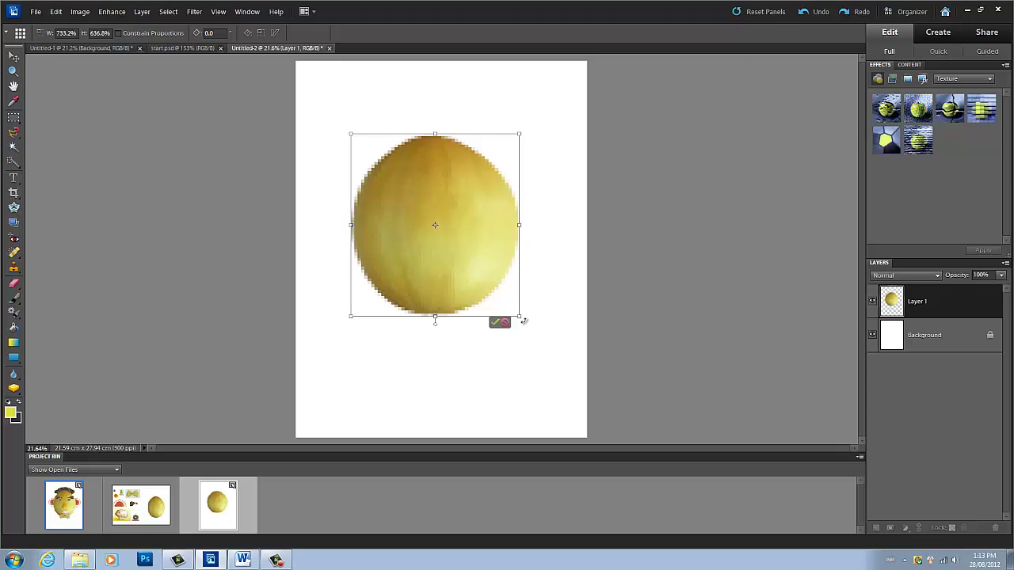
drag(520, 318, 546, 365)
drag(494, 307, 493, 300)
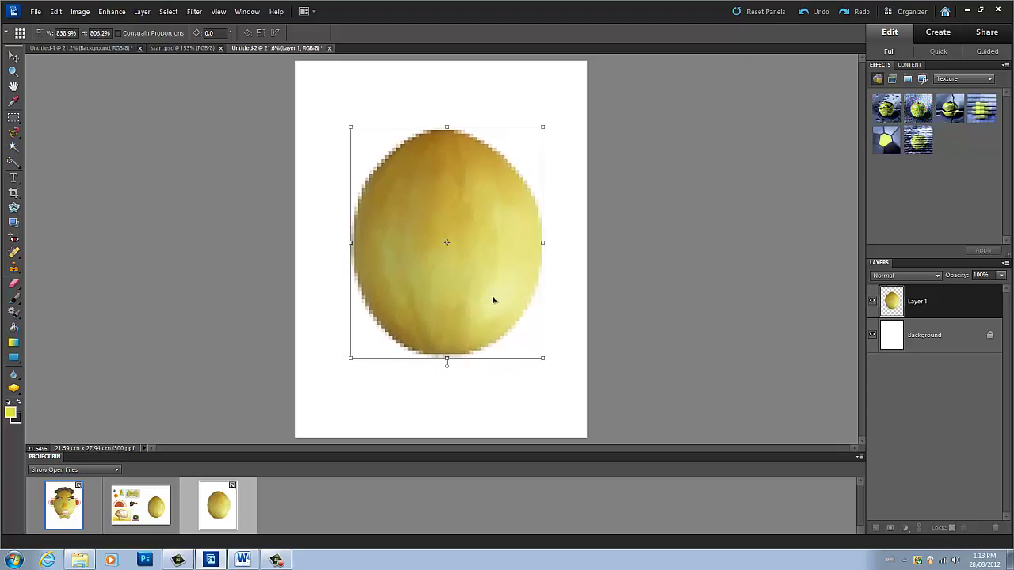
drag(545, 362, 511, 298)
key(Return)
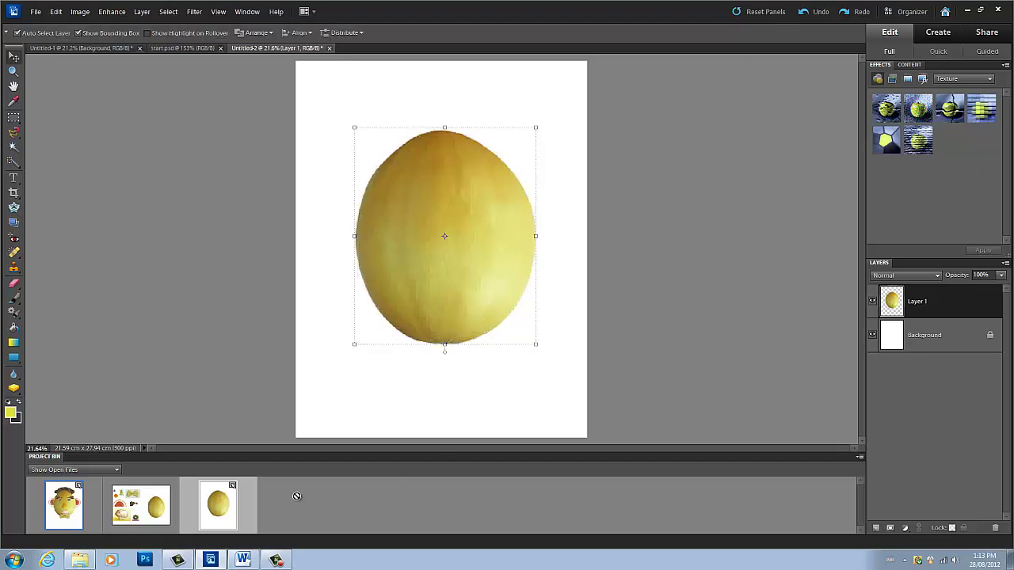
Step: Clear the melon selection in start.psd and select the blueberry with the Quick Selection tool
click(159, 48)
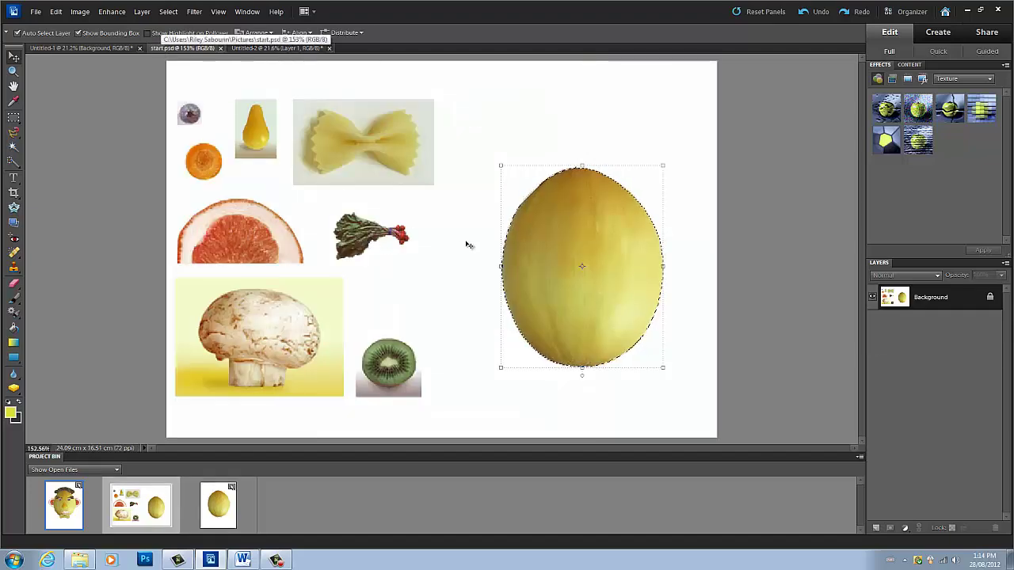
key(ctrl+d)
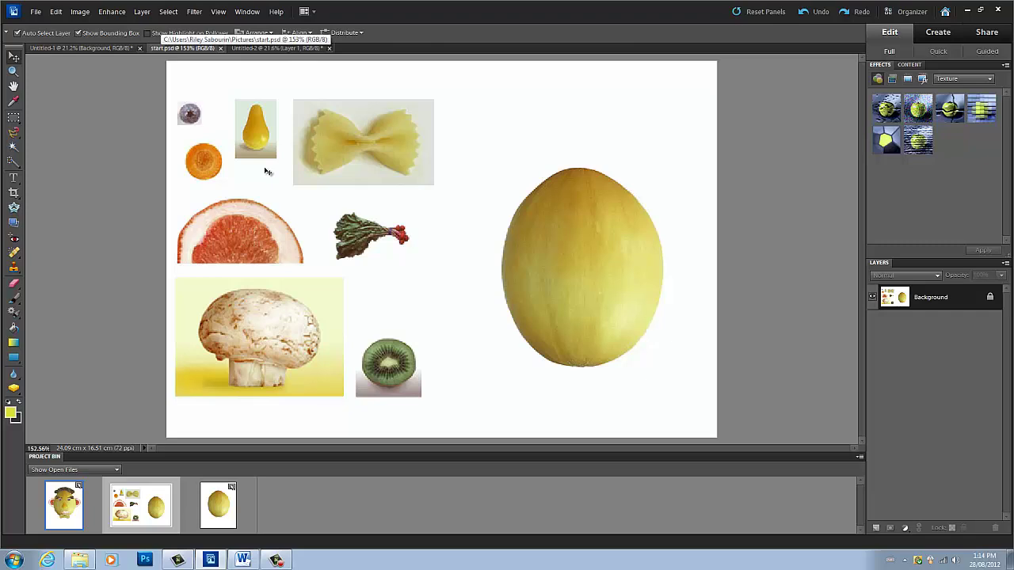
key(ctrl+equal)
key(ctrl+equal)
key(ctrl+equal)
scroll(267, 171, up, 7)
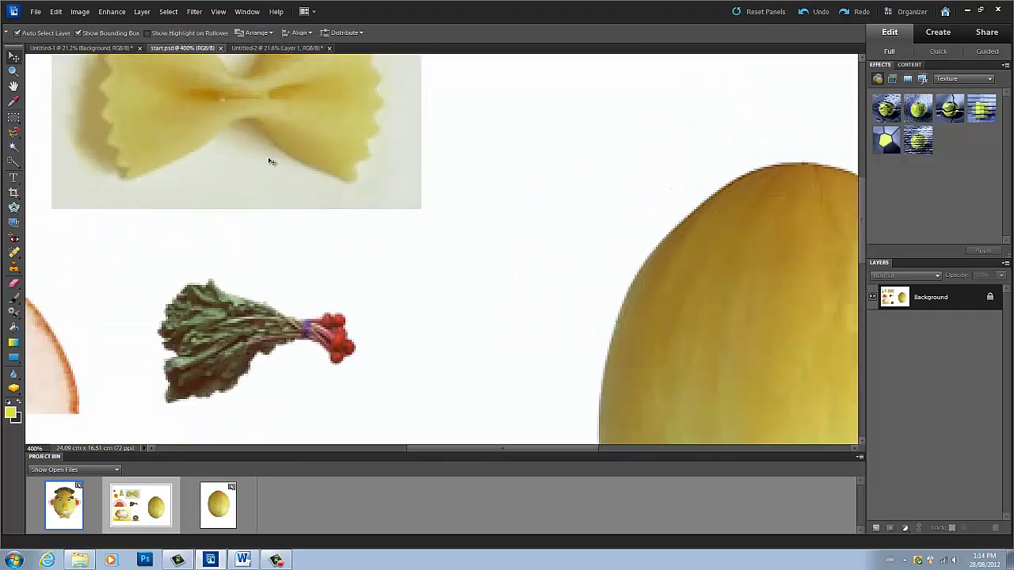
drag(487, 446, 339, 409)
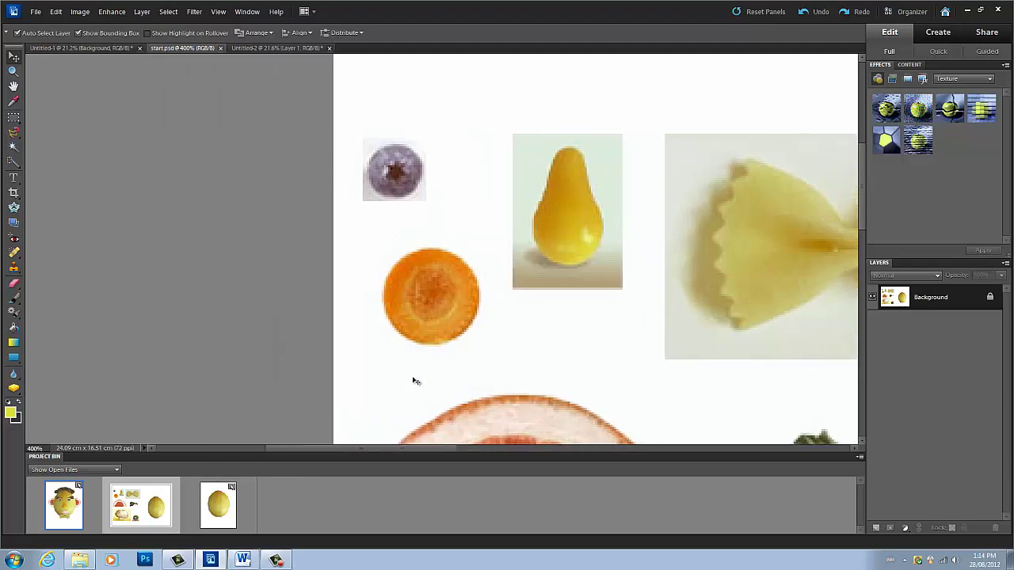
scroll(413, 260, up, 2)
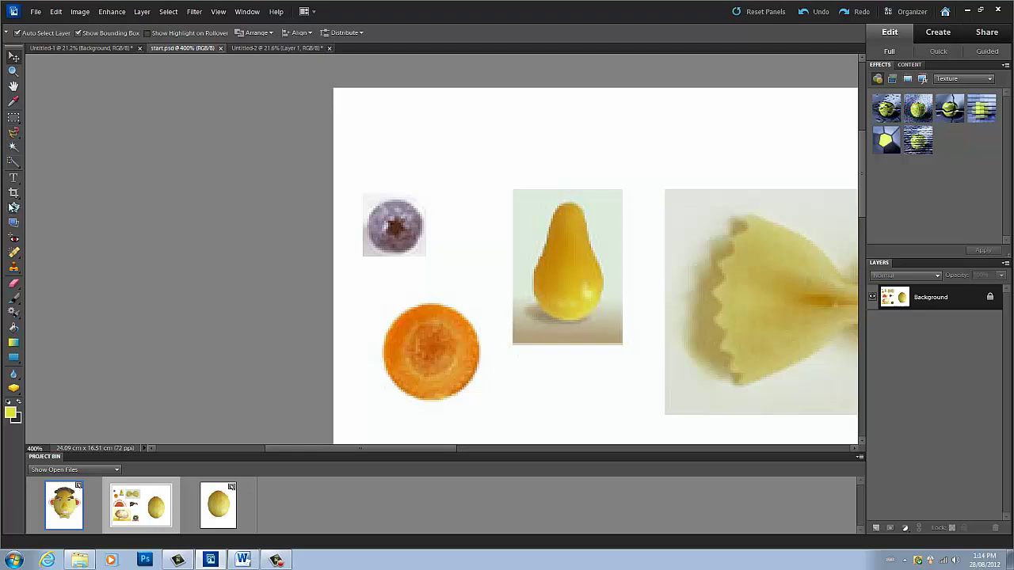
click(15, 162)
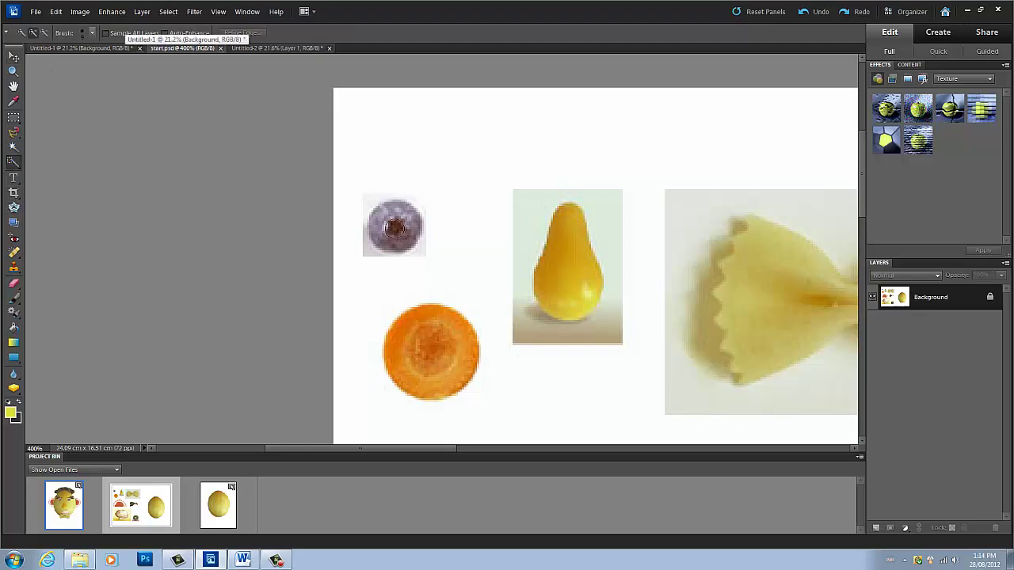
click(393, 227)
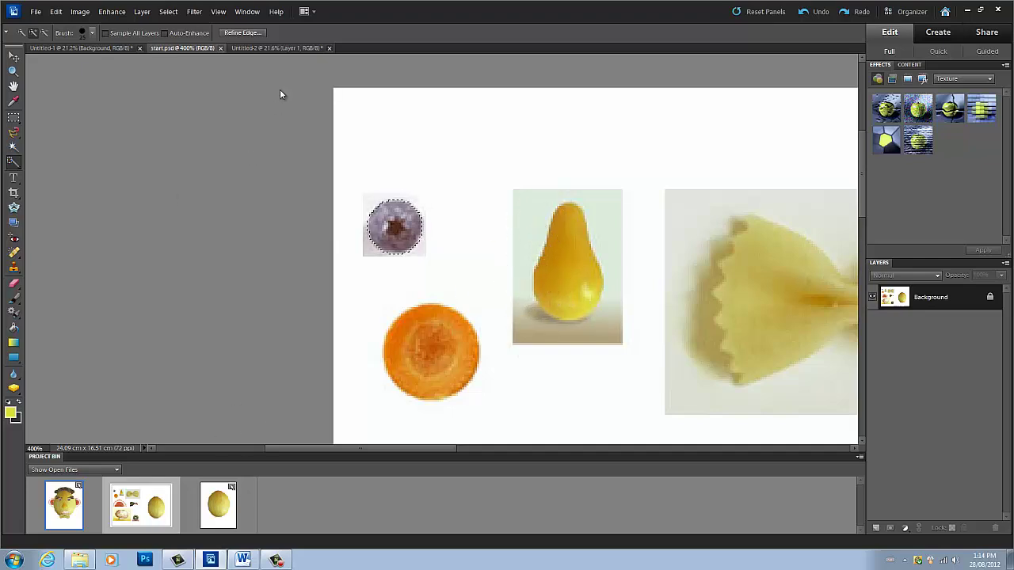
Step: Paste the blueberry into Untitled-2, then enlarge it and place it on the melon's upper left as an eye
click(261, 47)
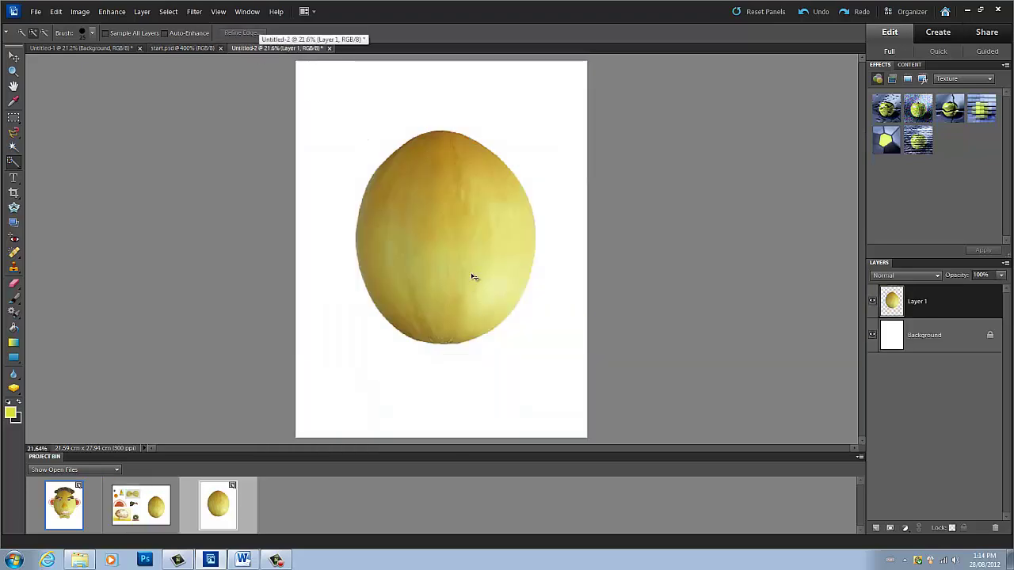
key(ctrl+shift+alt+n)
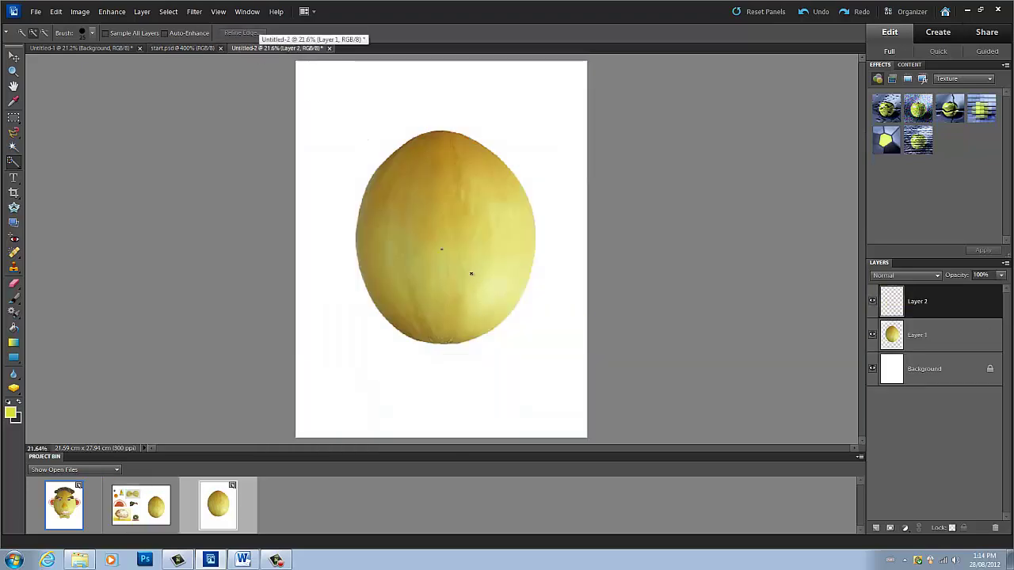
click(14, 55)
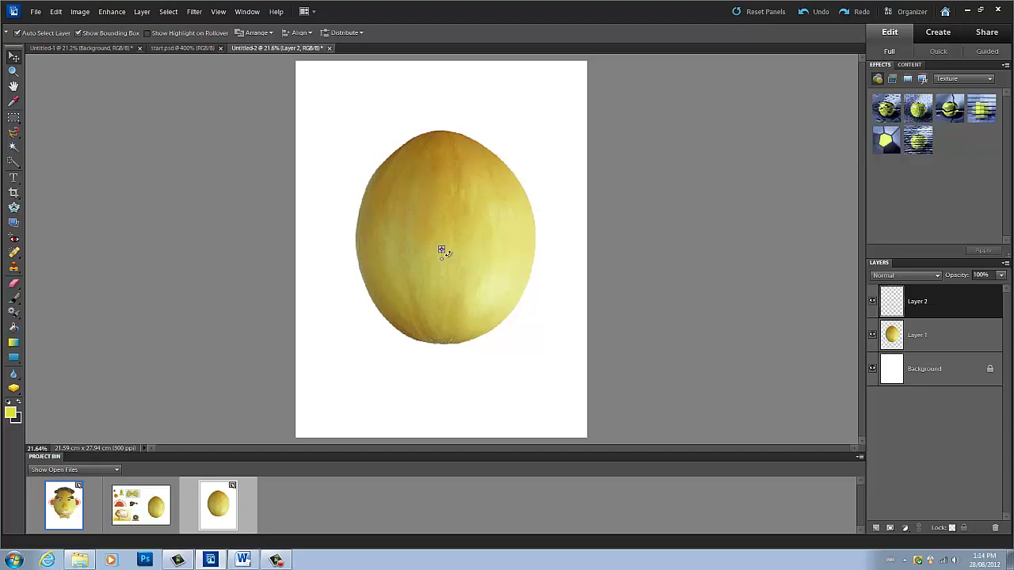
drag(443, 251, 412, 211)
key(Return)
click(423, 216)
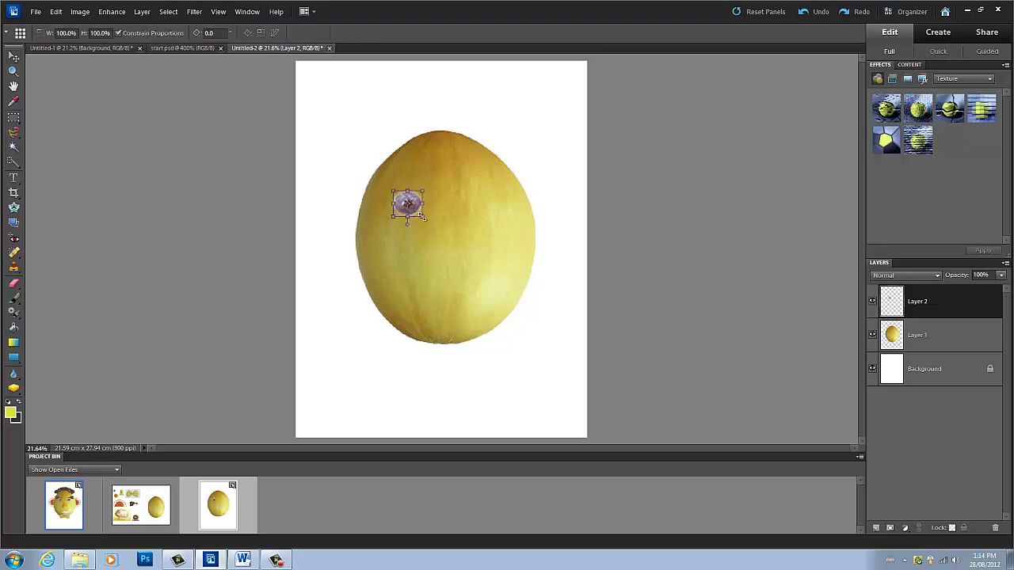
drag(423, 216, 420, 214)
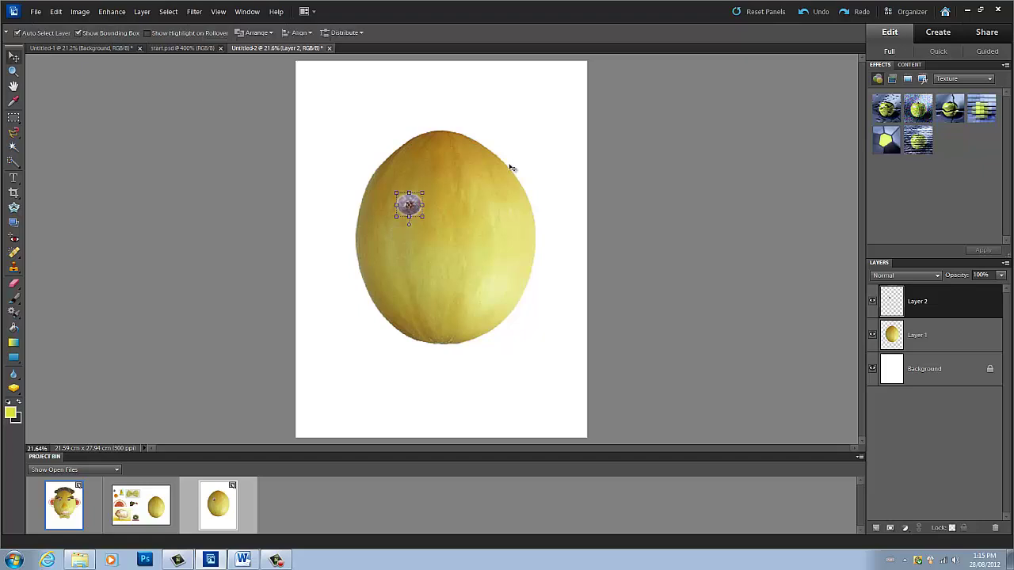
Step: Duplicate the blueberry eye's layer and move the copy level with it to the melon's right side as the second eye
key(ctrl+j)
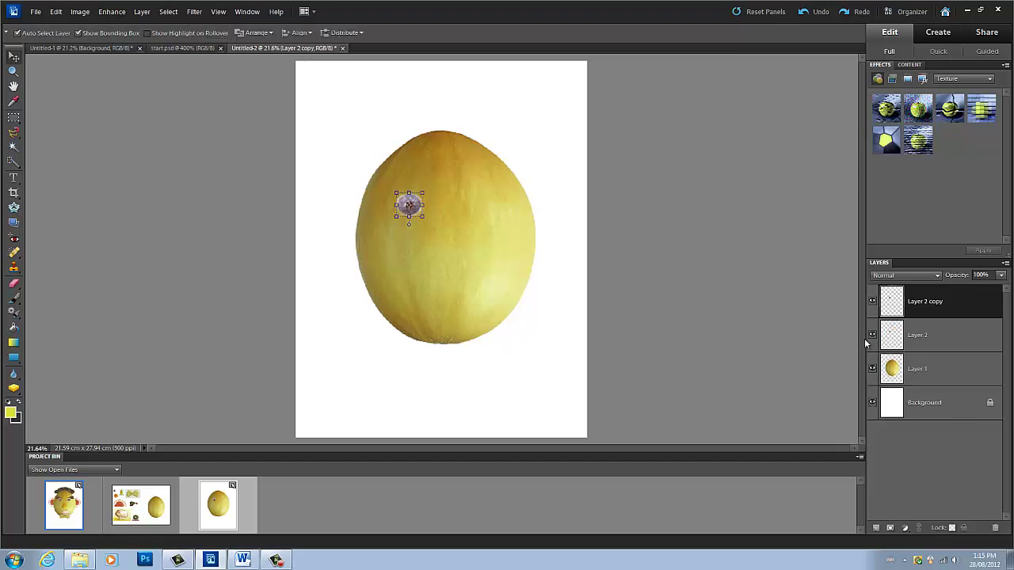
drag(412, 214, 485, 210)
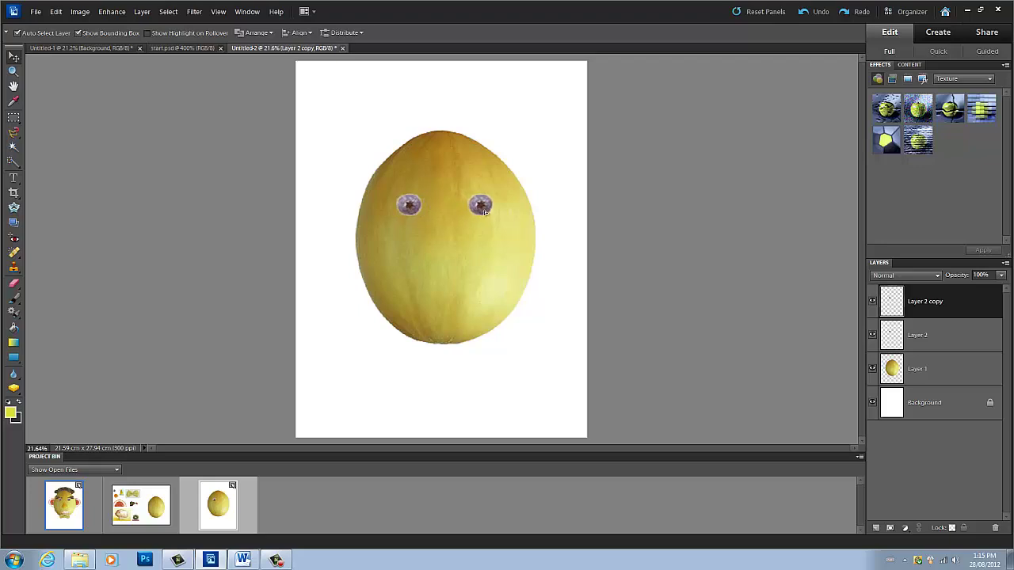
Step: Merge the two blueberry eye layers, Layer 2 and Layer 2 copy, into a single layer
drag(485, 211, 485, 212)
shift+click(922, 336)
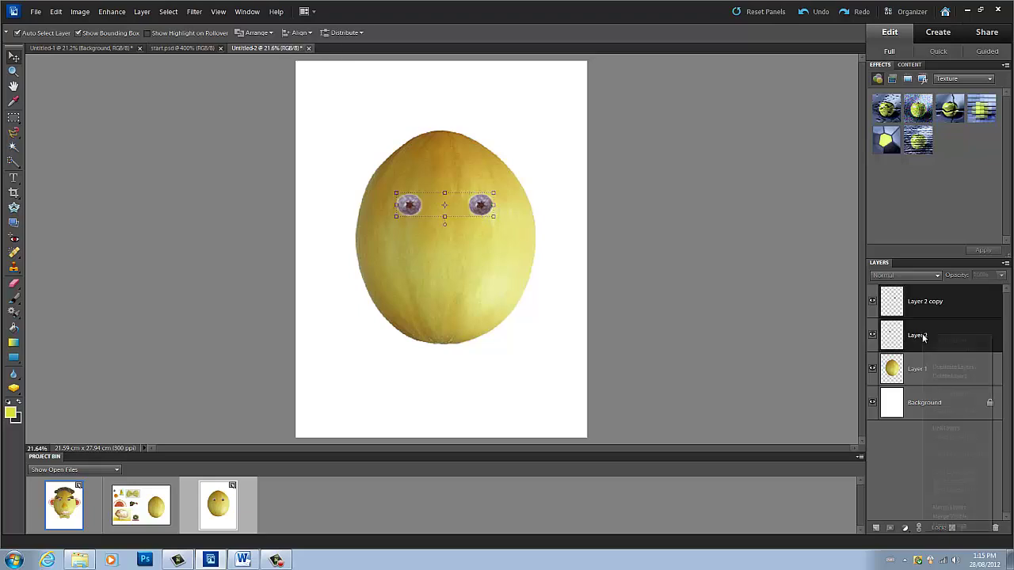
right_click(922, 335)
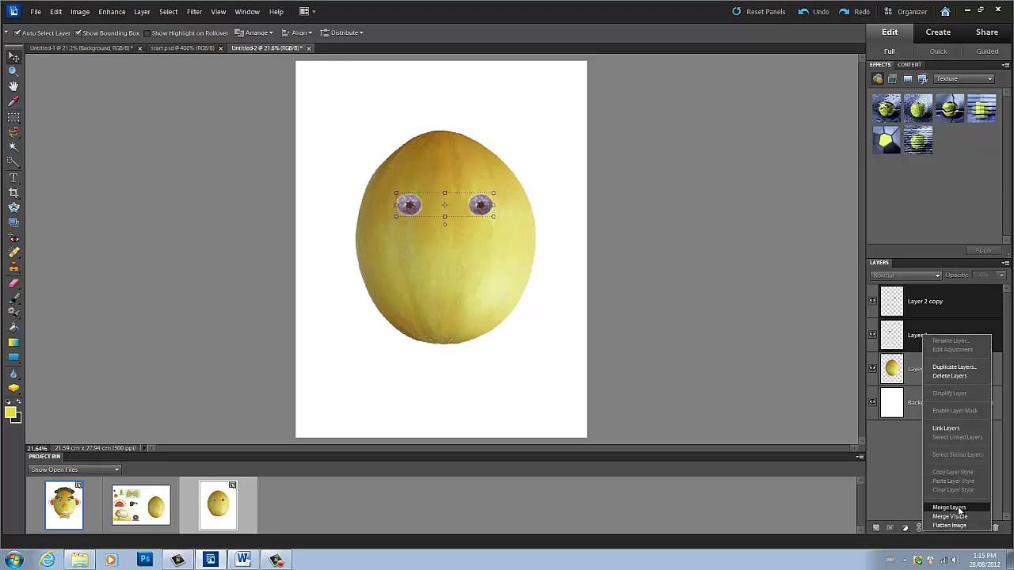
click(950, 507)
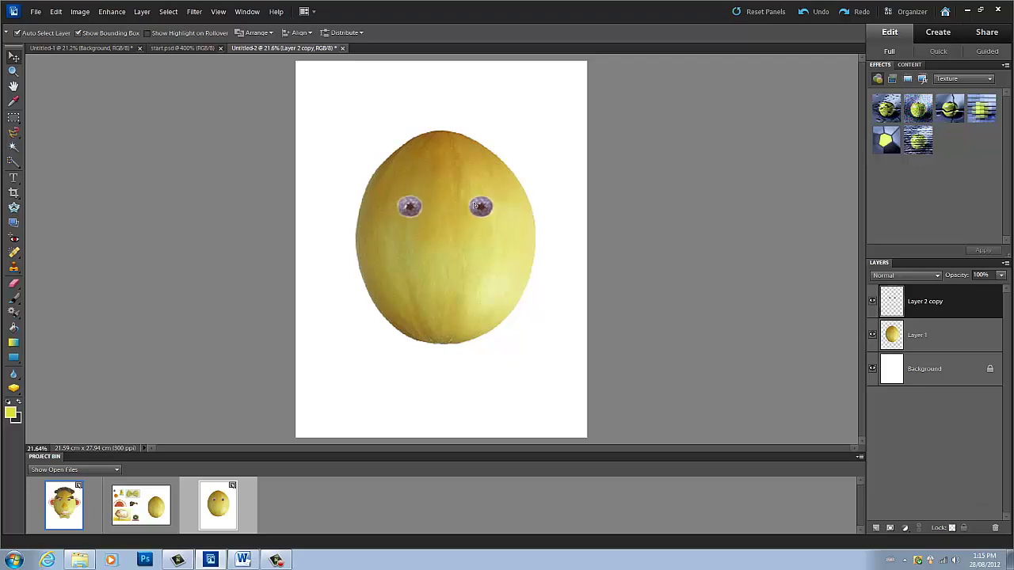
Step: Rename the merged blueberry layer as eye
right_click(945, 303)
click(953, 312)
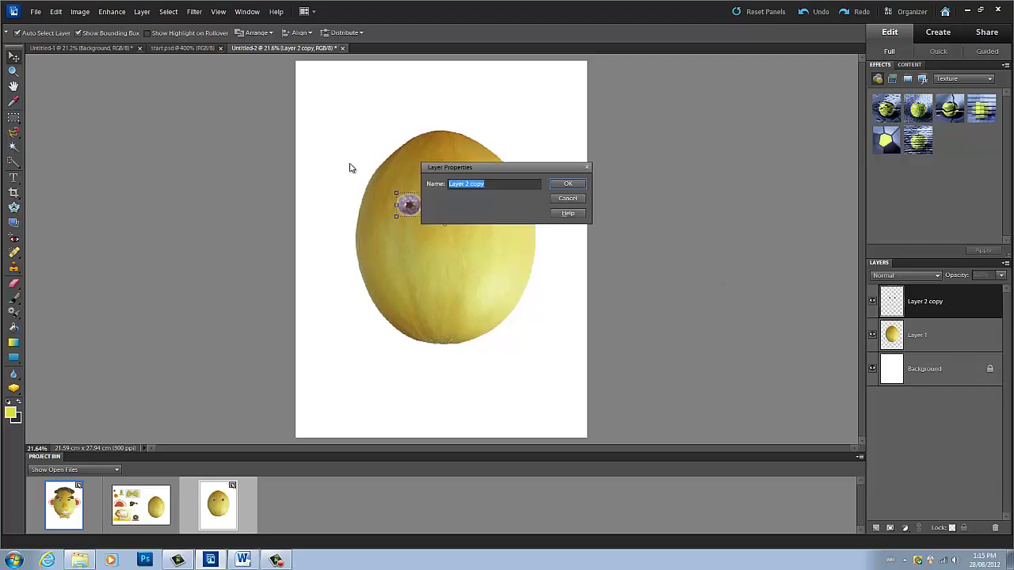
text(e)
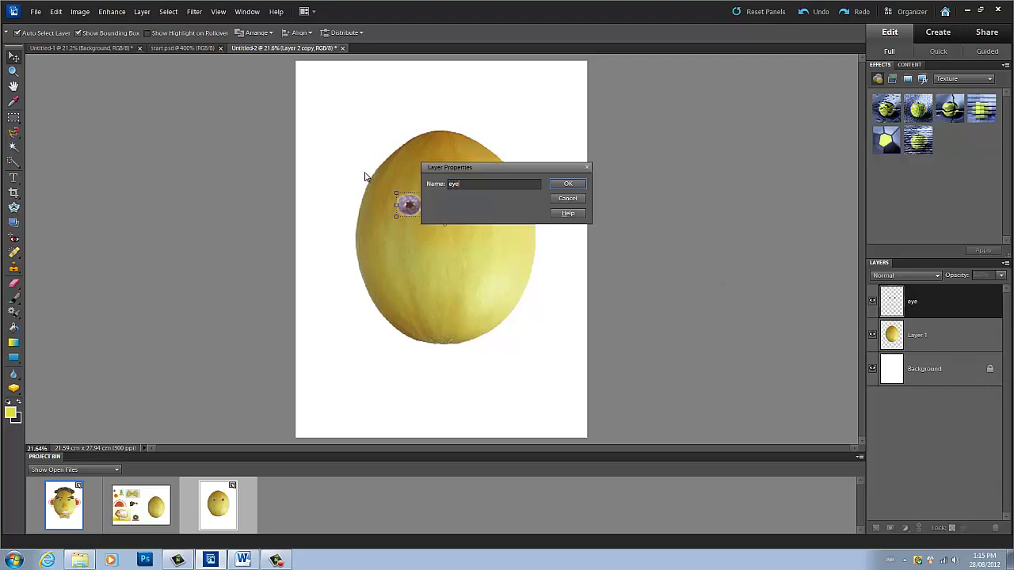
text(ye)
key(Return)
Step: Rename the melon's layer as head, and make the eye layer active again
right_click(890, 338)
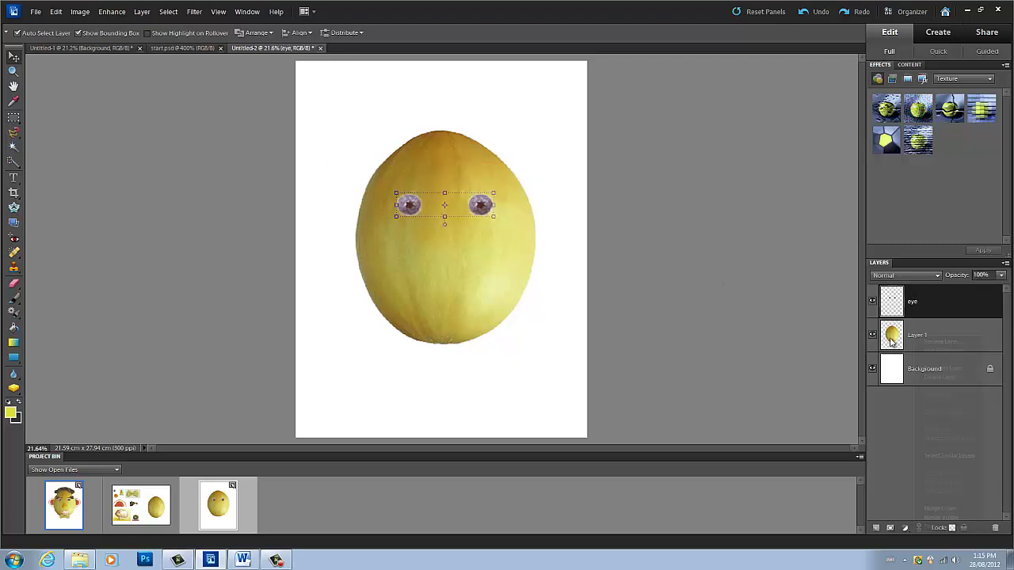
click(919, 341)
text(head)
key(Return)
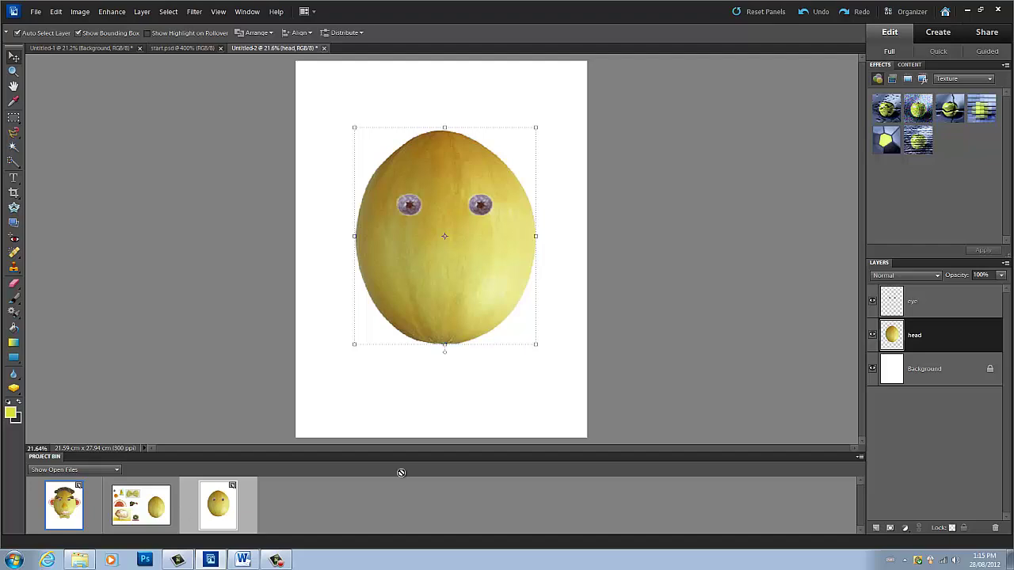
click(926, 294)
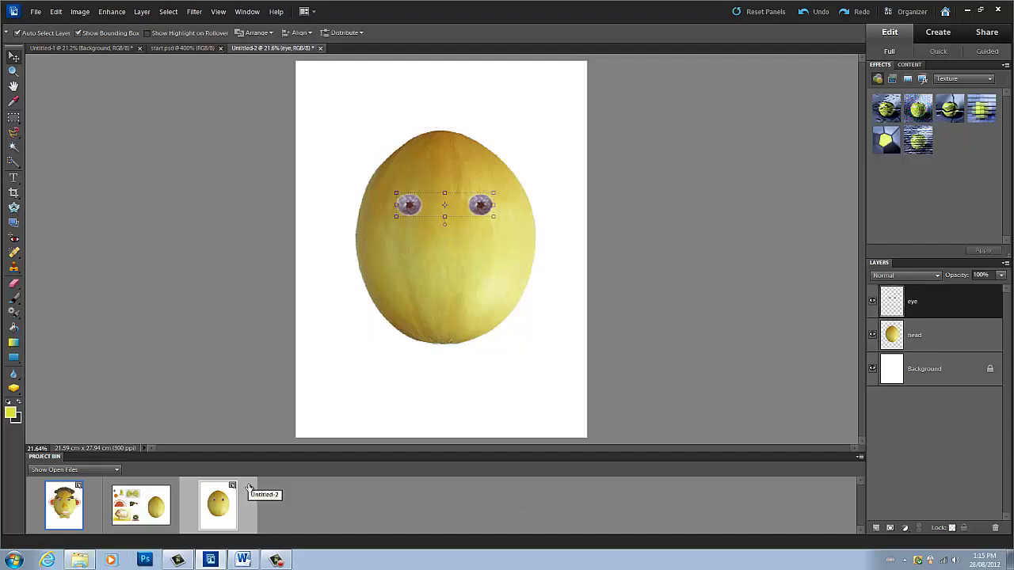
Step: Clear the blueberry selection in start.psd and select the yellow pear-shaped fruit with the Magic Wand tool
click(166, 47)
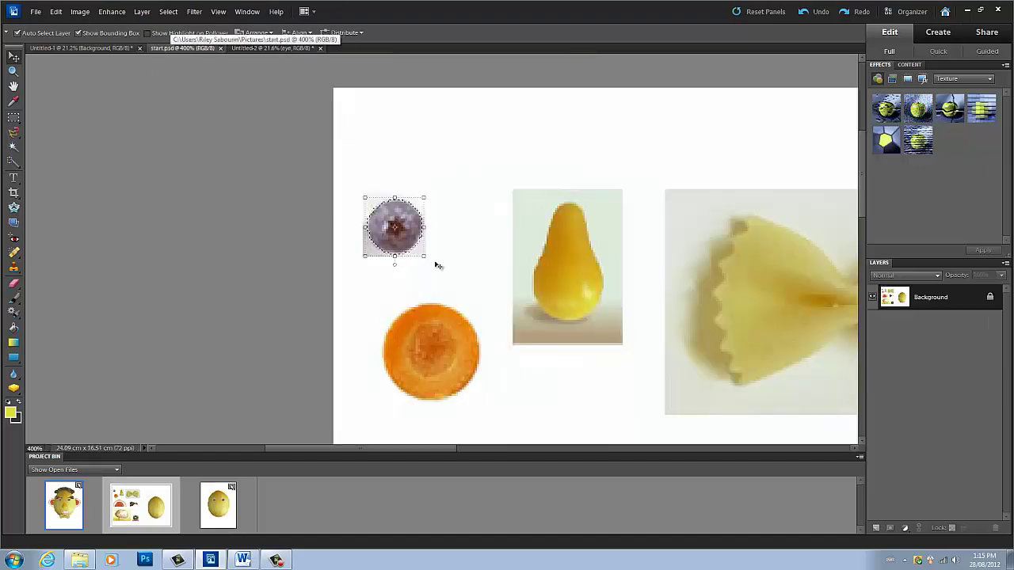
key(ctrl+d)
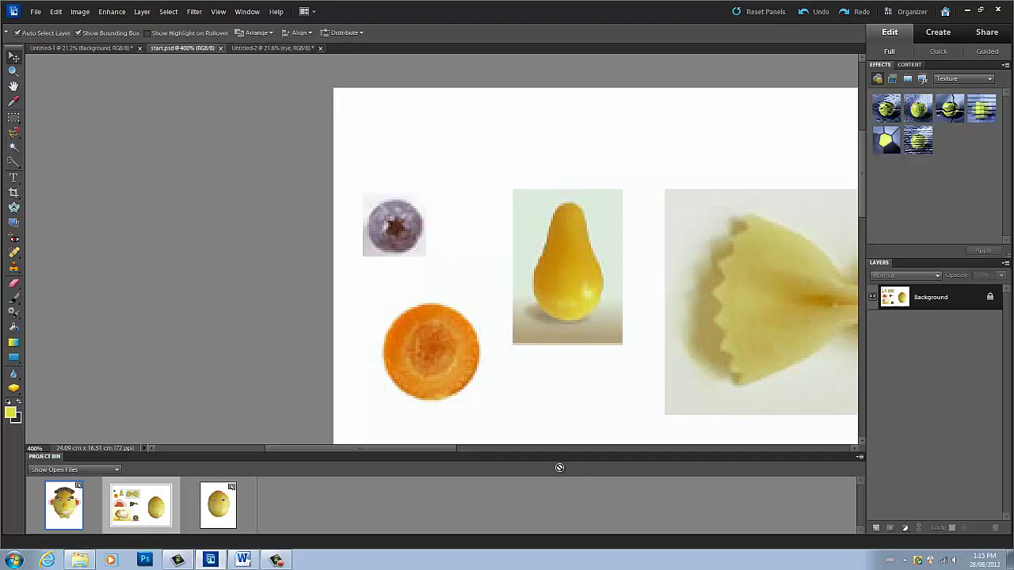
drag(417, 444, 467, 451)
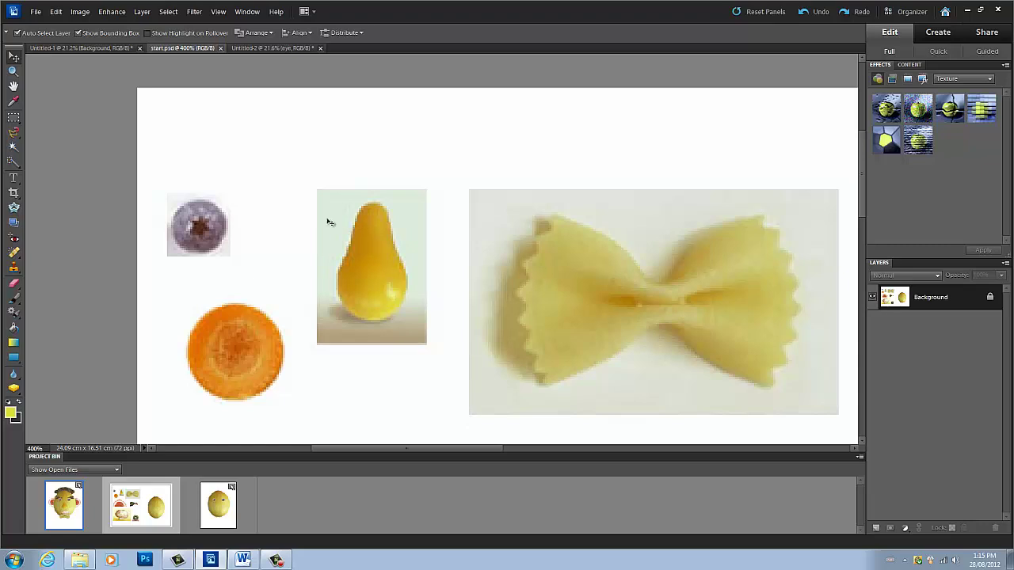
click(13, 147)
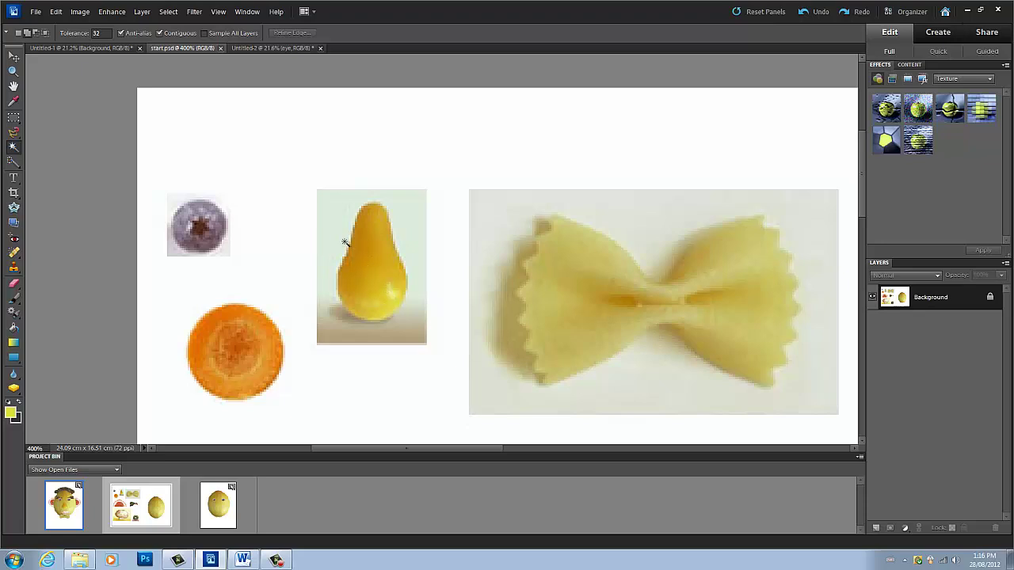
click(359, 260)
click(391, 268)
Step: Paste the pear-shaped fruit into Untitled-2, enlarge it to about one seventh of the page's width and center it below the eyes as the nose
click(301, 49)
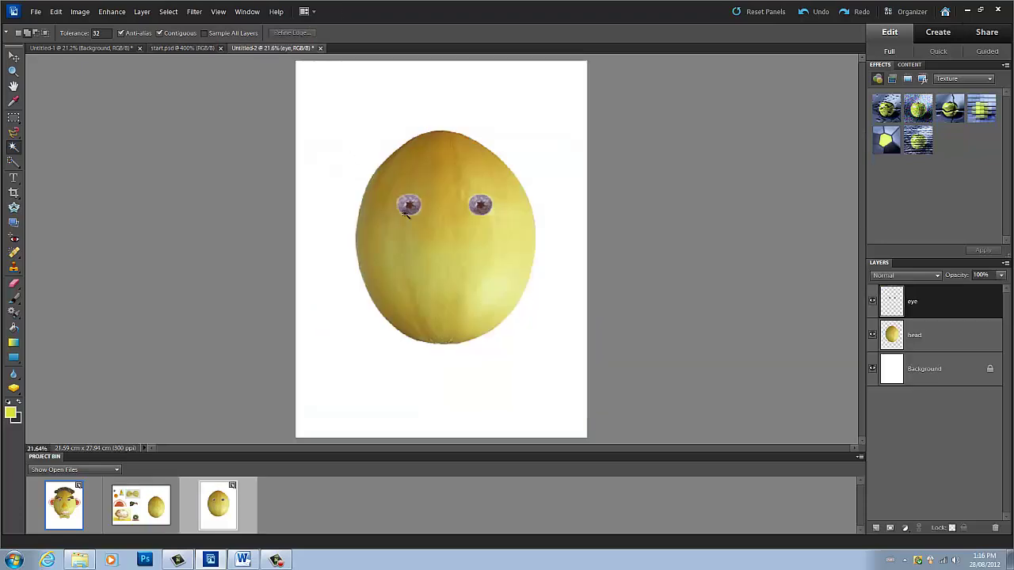
key(ctrl+alt+shift+n)
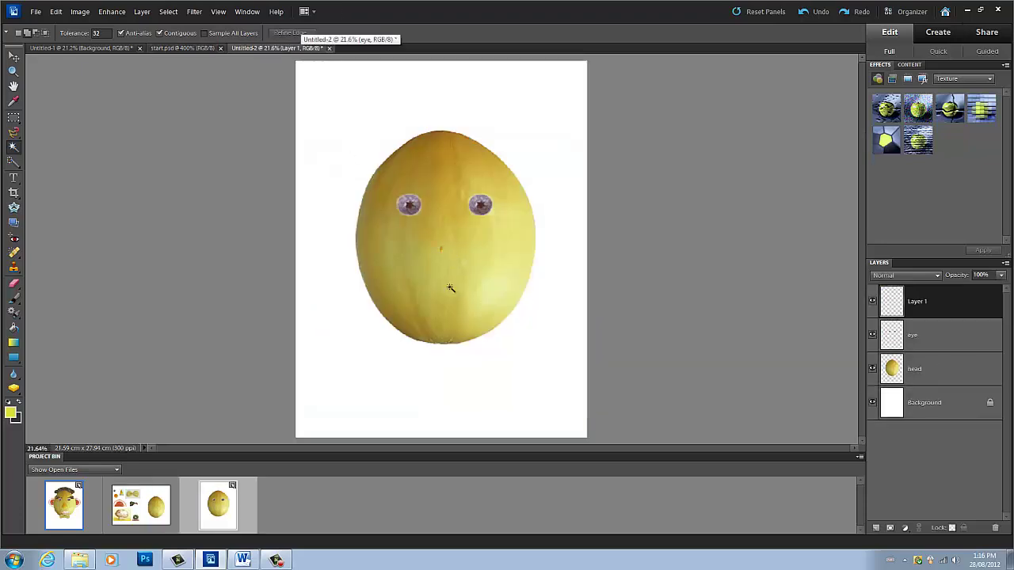
key(v)
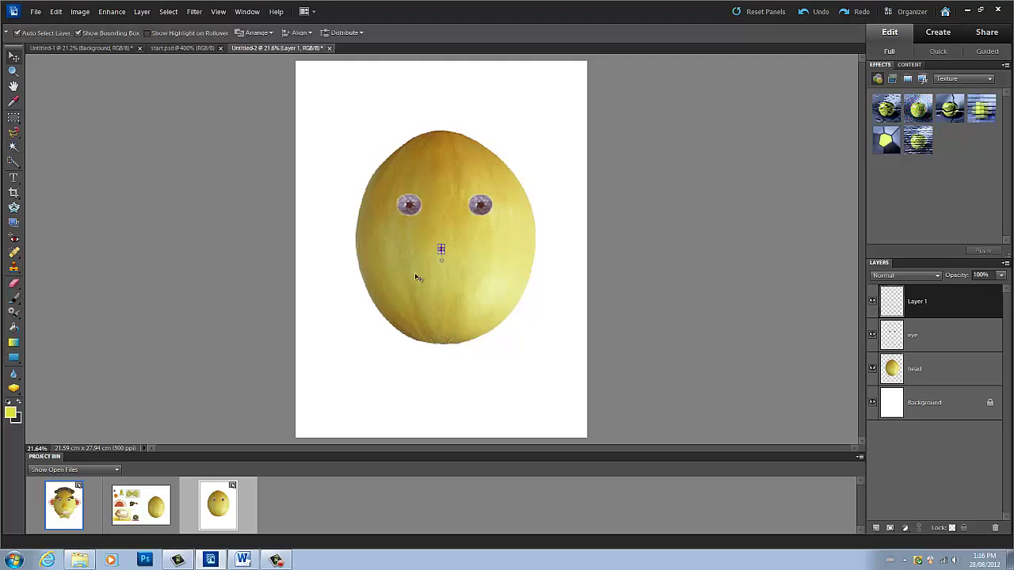
drag(442, 250, 460, 261)
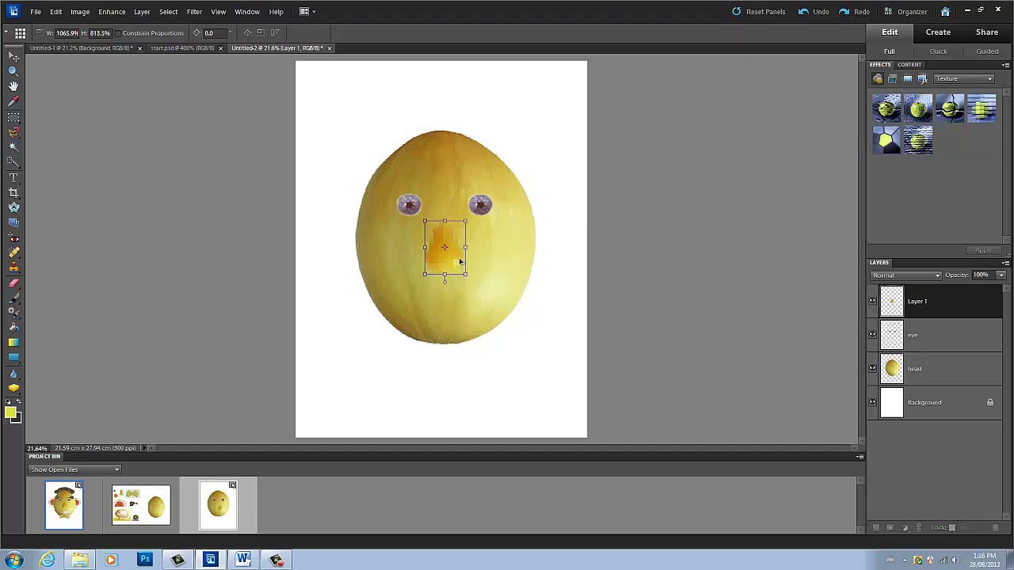
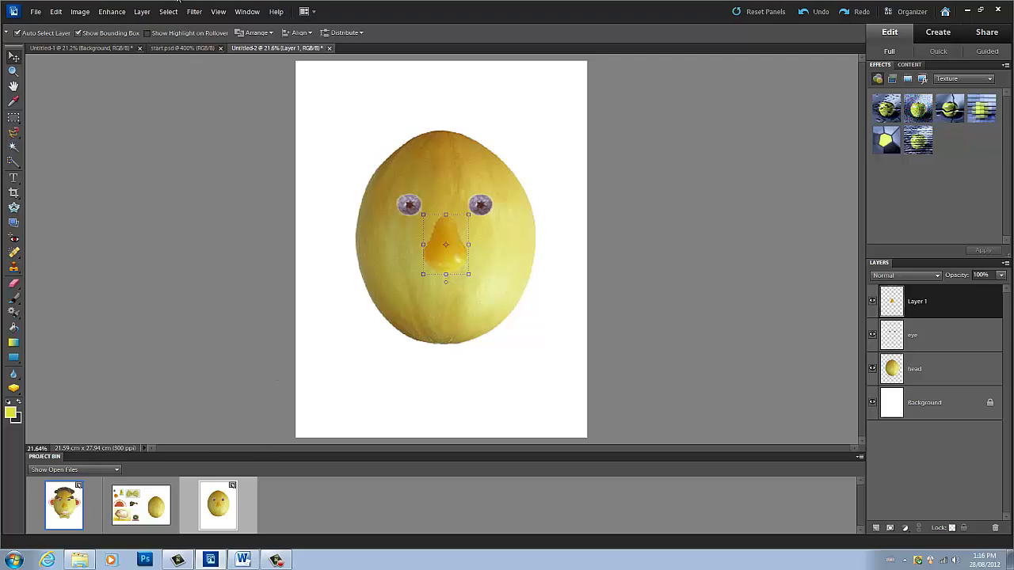
Step: Clear the pear selection in start.psd and select the whole mushroom, cap and stem, with the Quick Selection tool
click(159, 49)
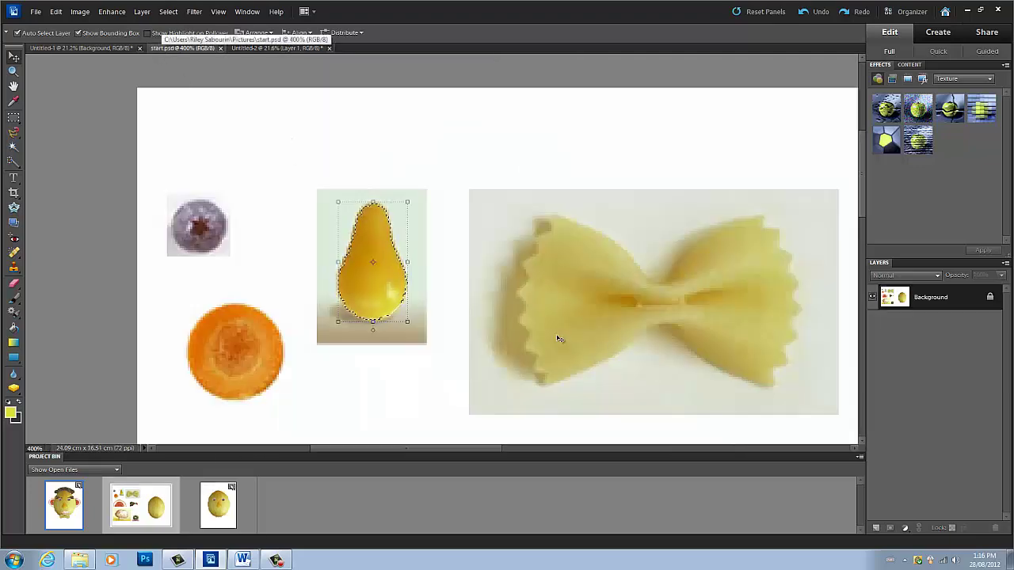
key(ctrl+d)
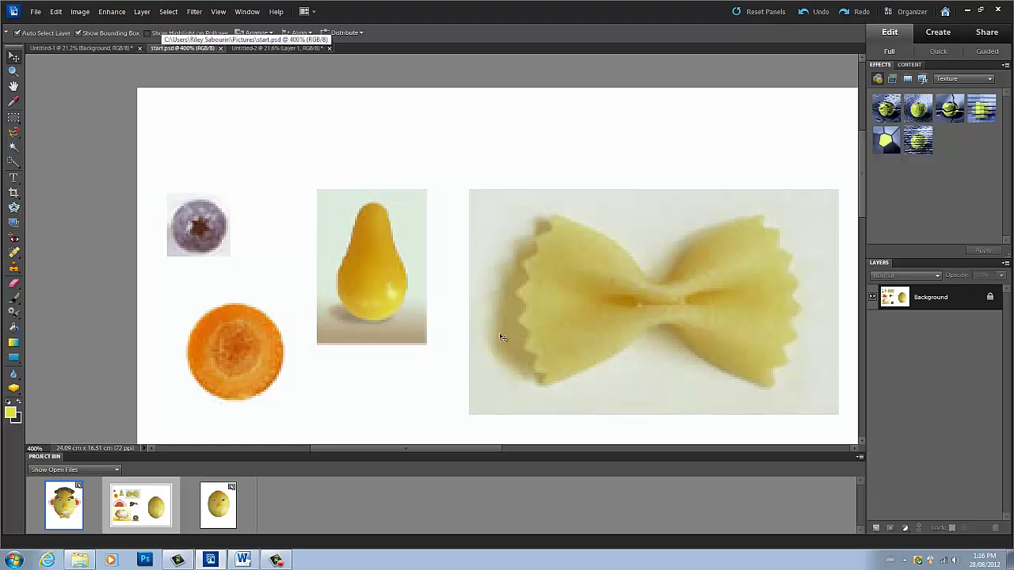
scroll(500, 337, down, 10)
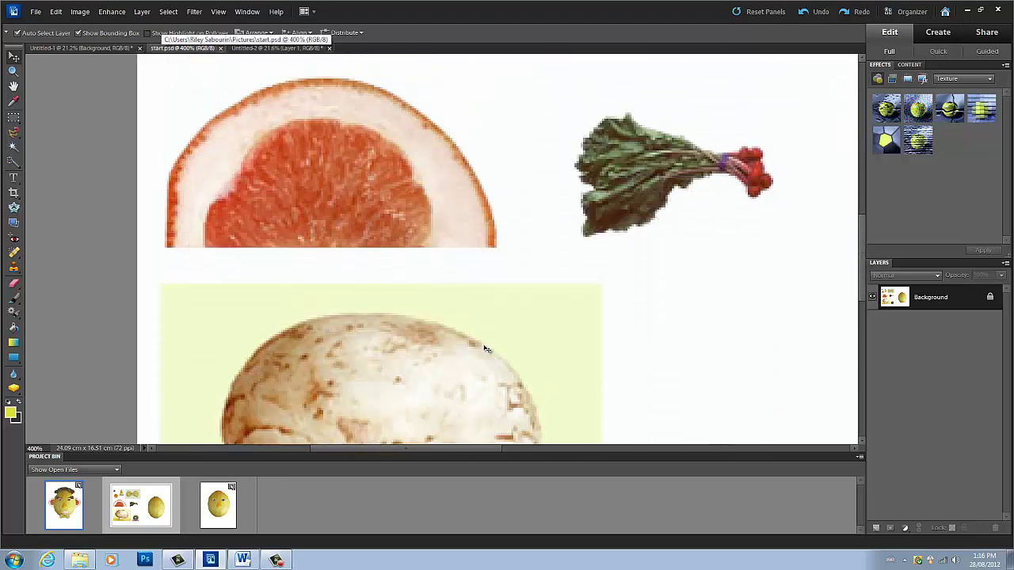
scroll(487, 349, down, 5)
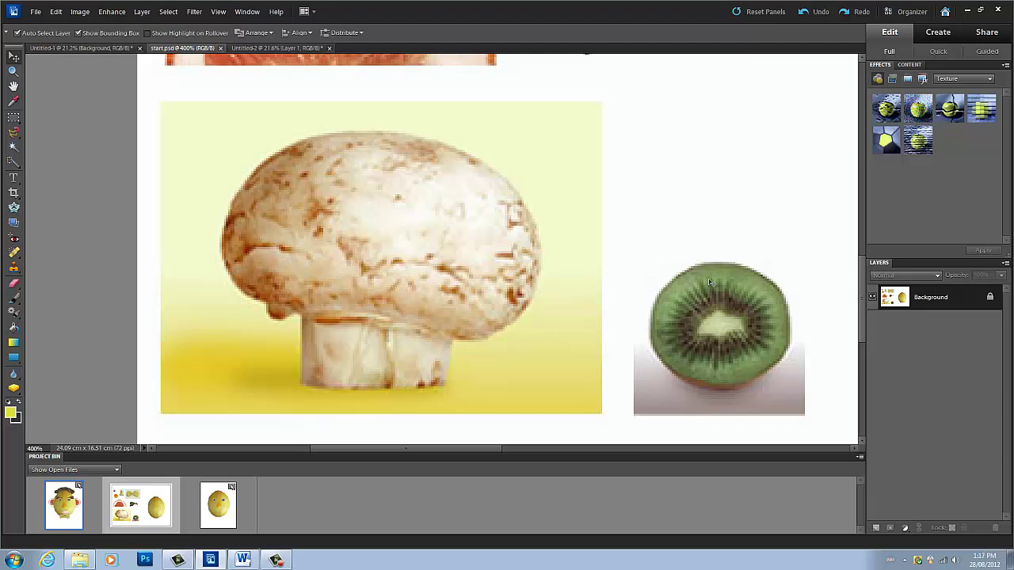
scroll(734, 339, up, 2)
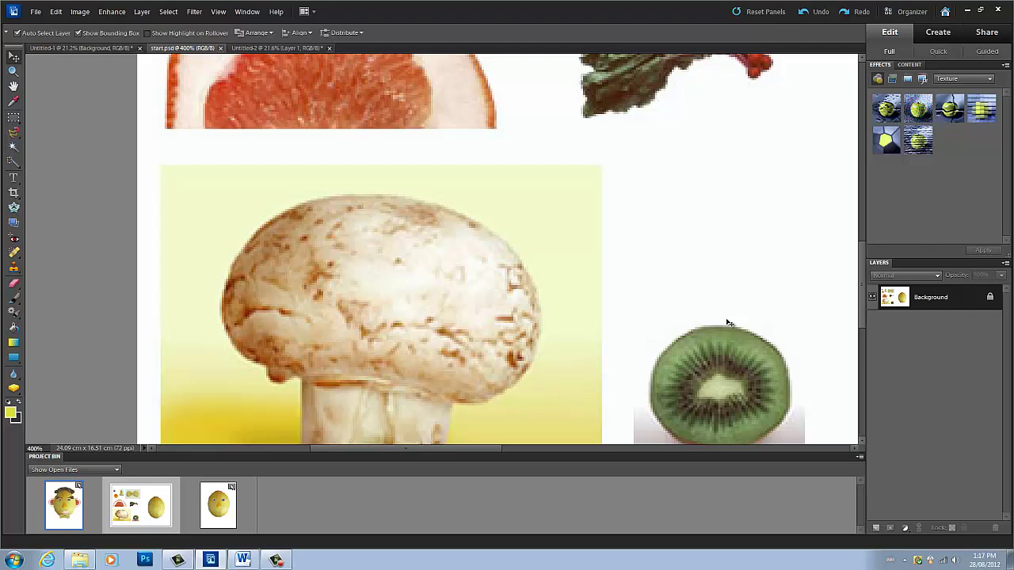
scroll(729, 323, down, 1)
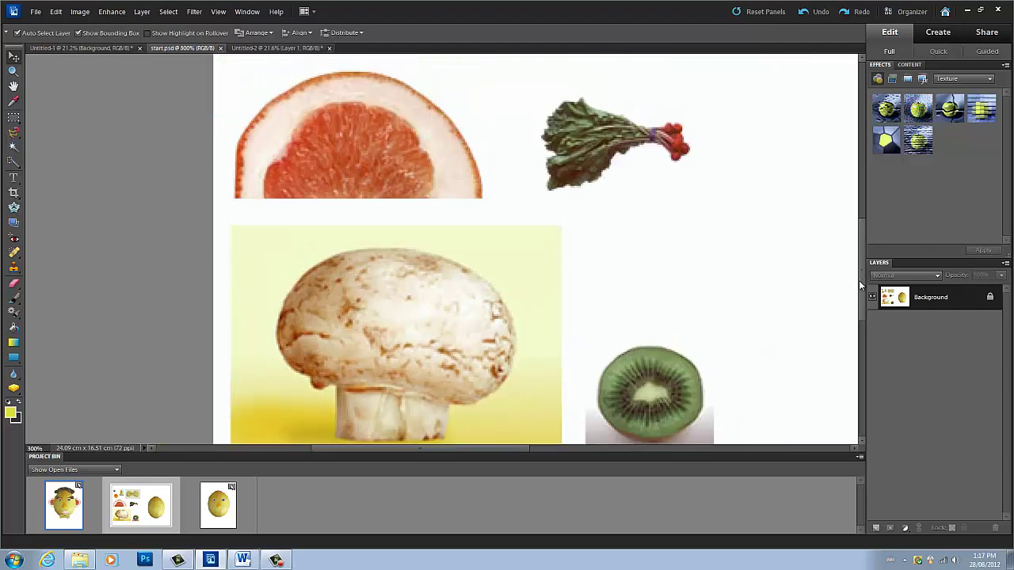
drag(859, 280, 865, 196)
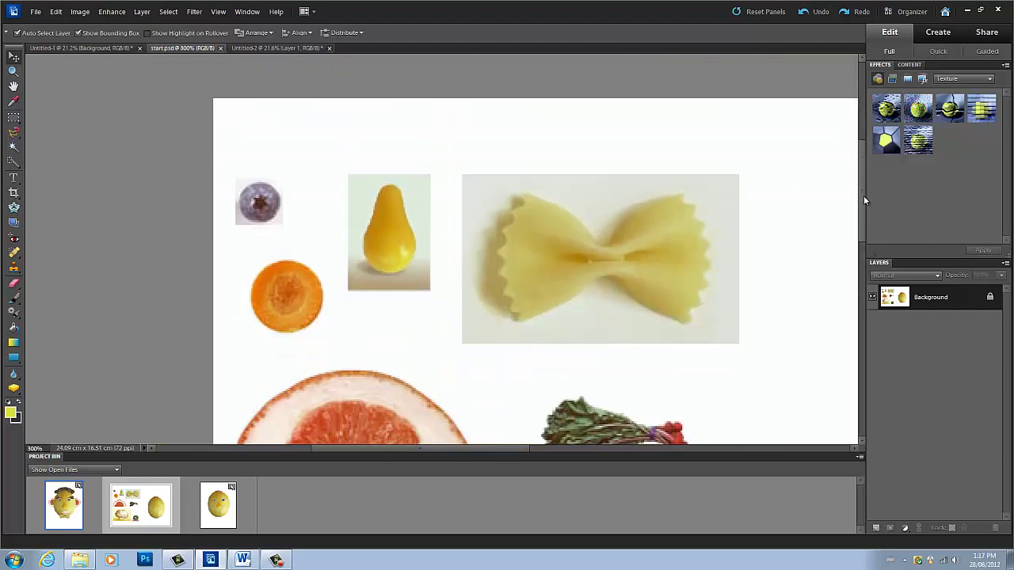
mouse_move(464, 447)
mouse_down()
mouse_move(568, 445)
mouse_move(431, 446)
mouse_move(493, 449)
mouse_move(477, 449)
mouse_up()
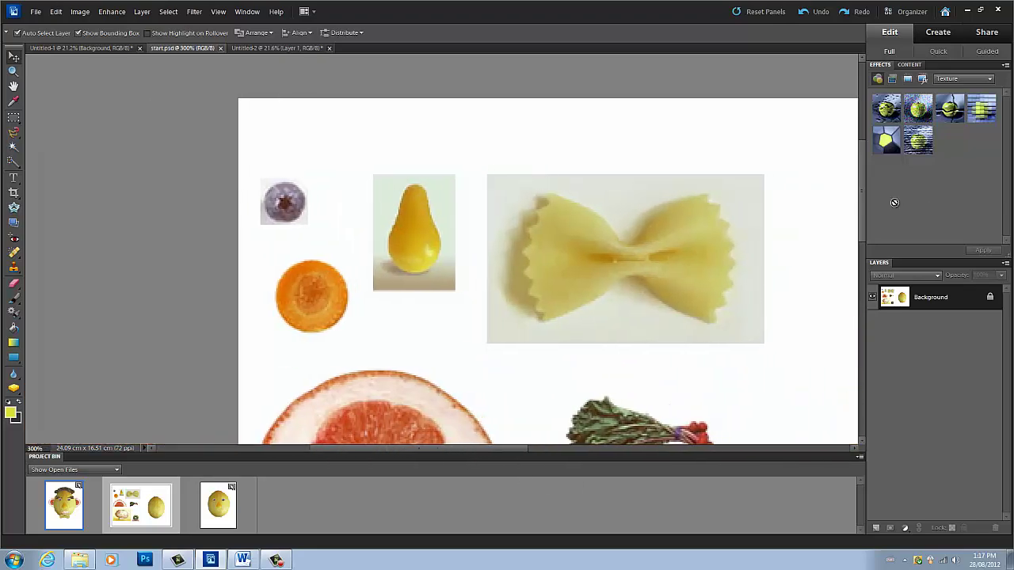
drag(860, 210, 851, 314)
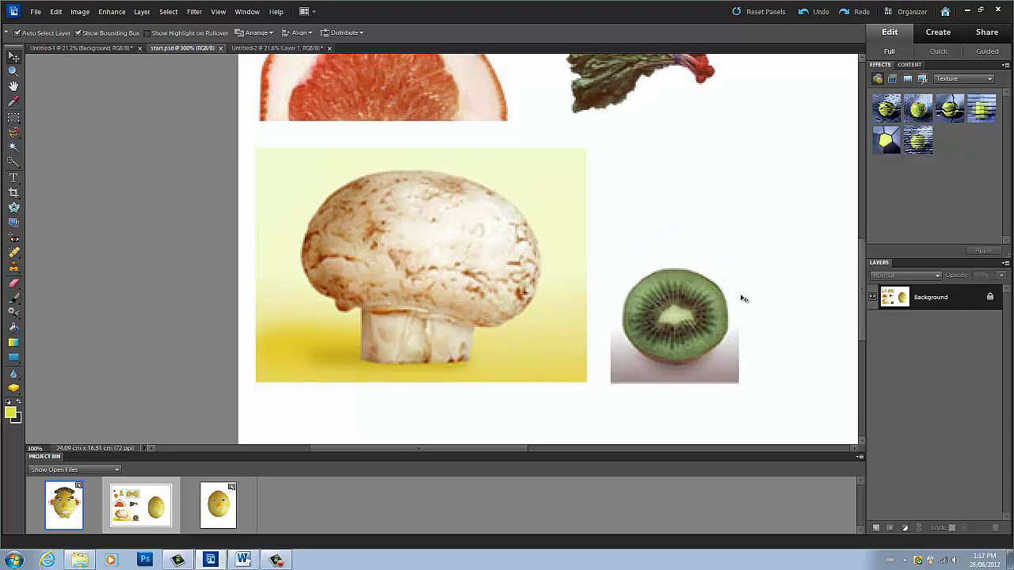
click(13, 164)
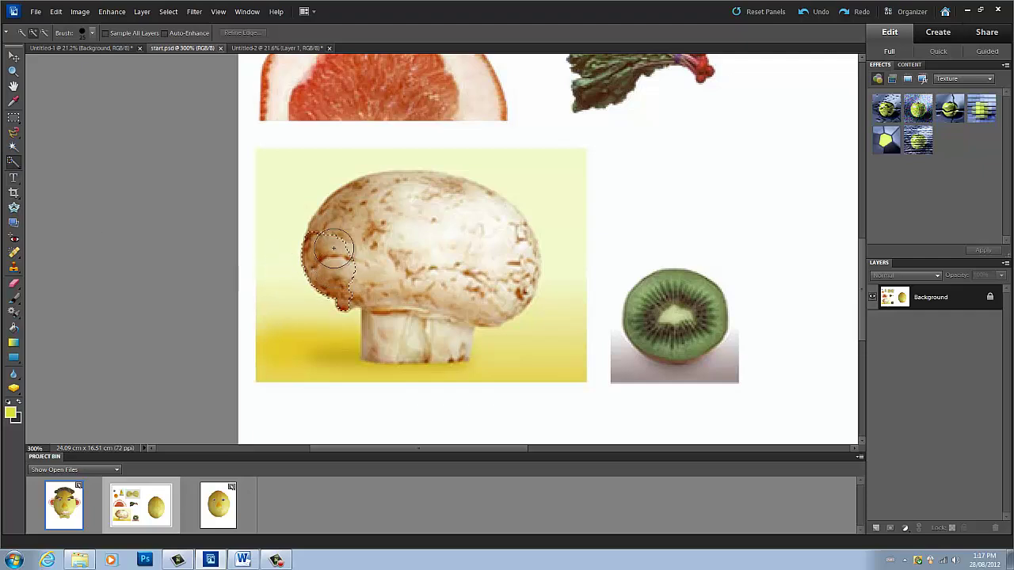
mouse_move(335, 268)
mouse_down()
mouse_move(396, 238)
mouse_move(473, 274)
mouse_move(500, 261)
mouse_move(507, 240)
mouse_move(517, 246)
mouse_move(522, 268)
mouse_move(510, 288)
mouse_move(416, 306)
mouse_move(416, 325)
mouse_move(453, 343)
mouse_move(381, 343)
mouse_move(454, 322)
mouse_up()
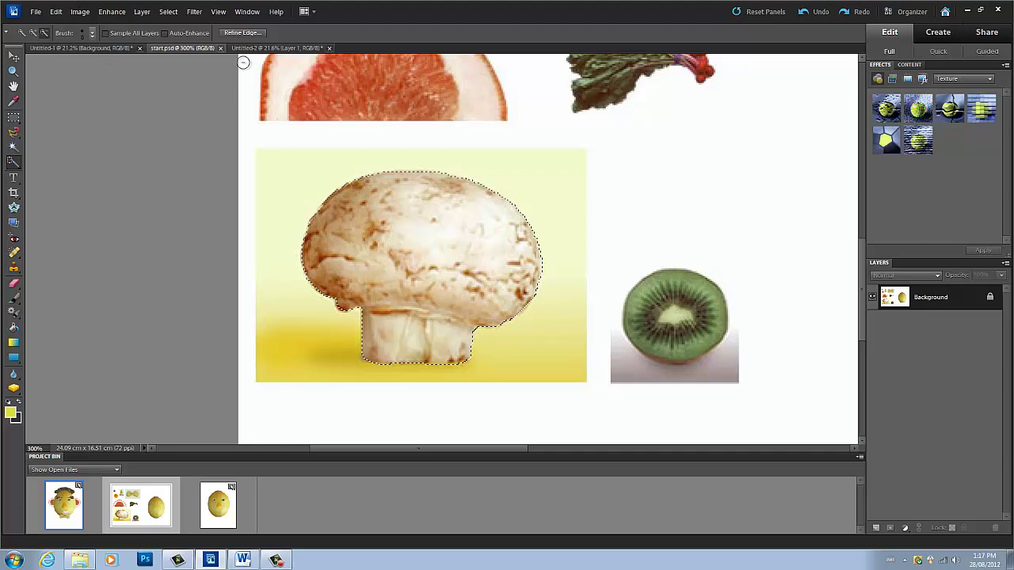
Step: Paste the mushroom into Untitled-2, stretch it to about a quarter of the page's width and place it below the nose as the mouth
click(266, 48)
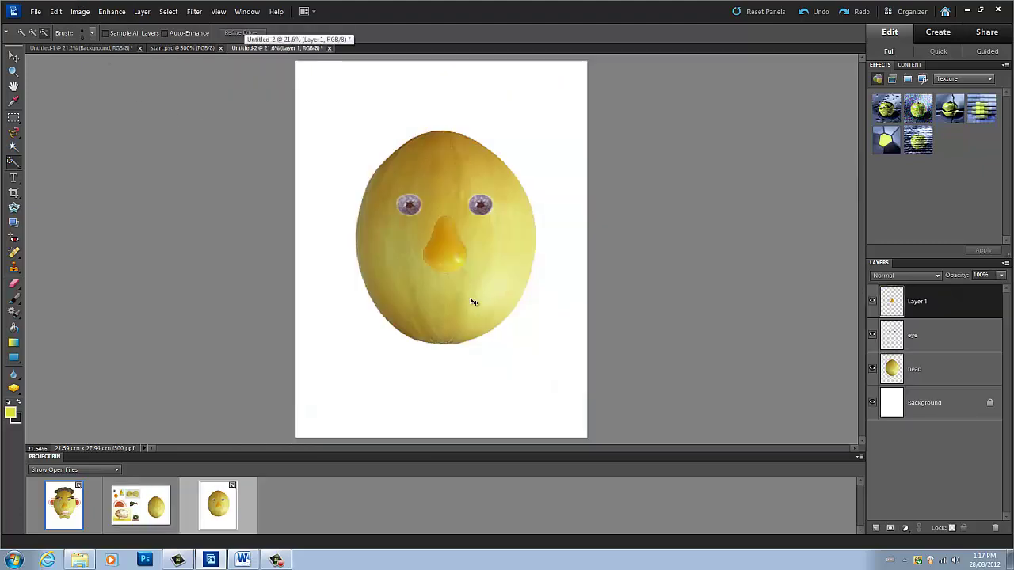
key(ctrl+v)
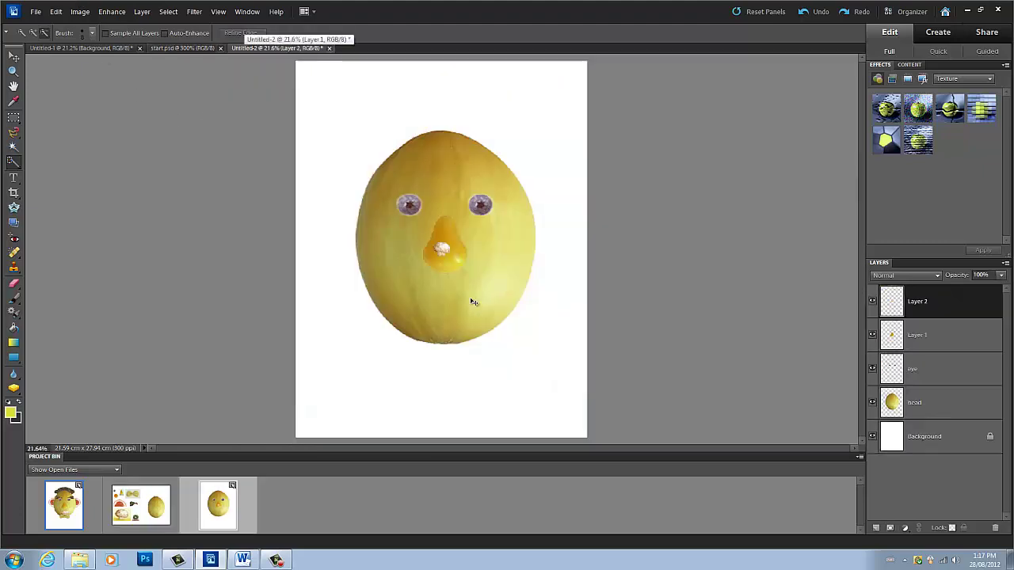
click(16, 57)
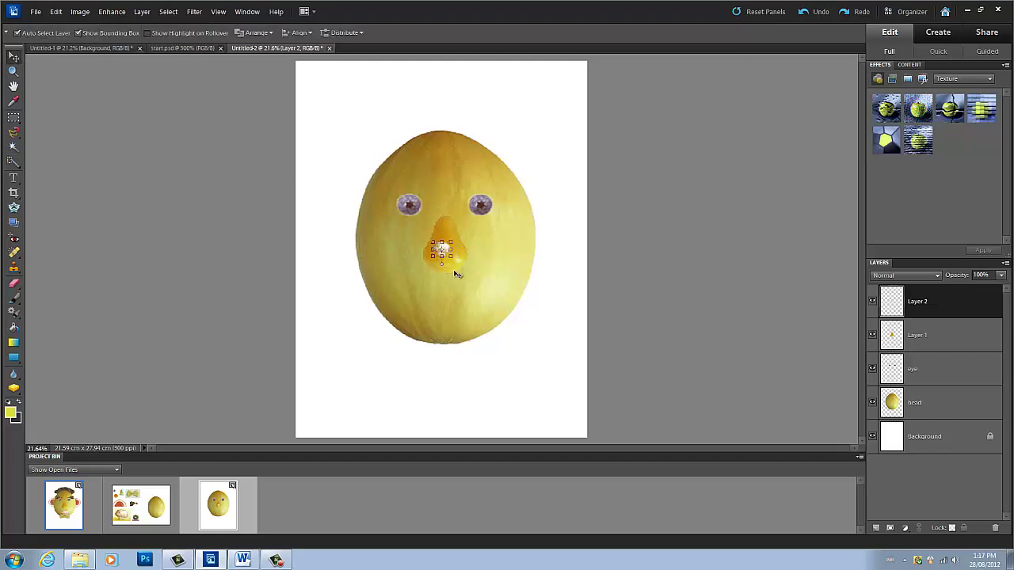
drag(451, 260, 460, 311)
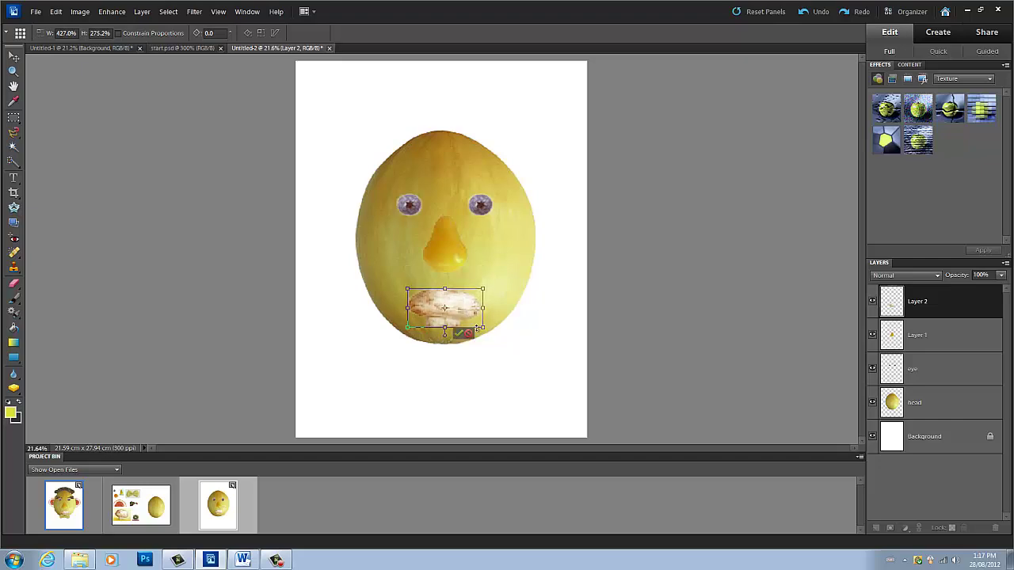
key(Return)
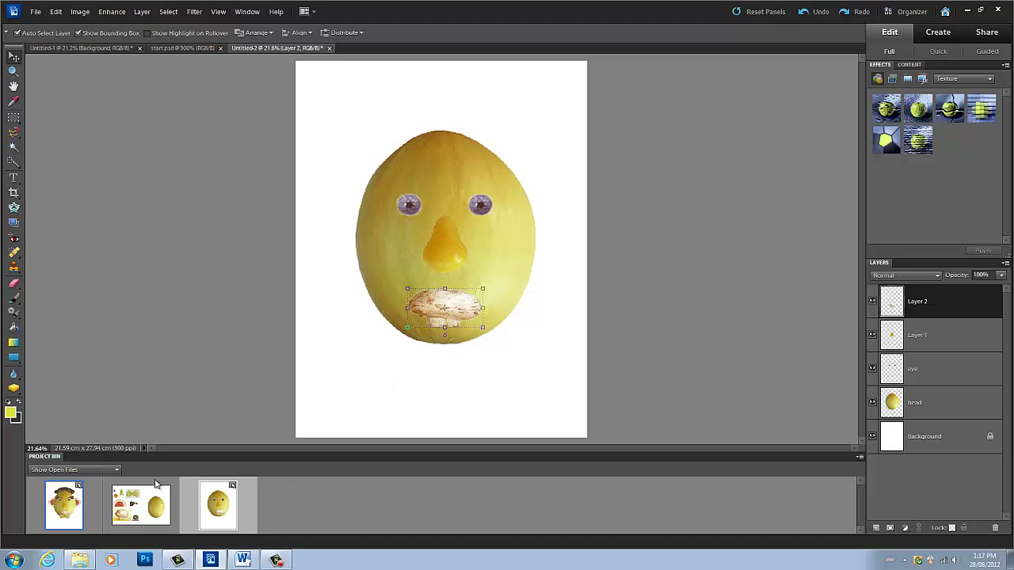
Step: Check the finished example face in Untitled-1 for the remaining features, and return to start.psd
click(63, 49)
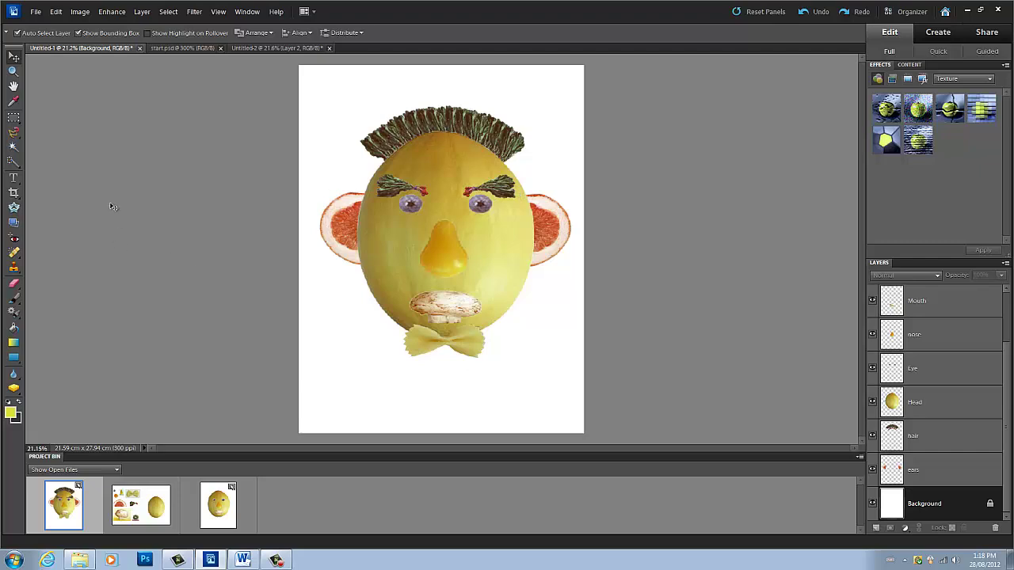
click(191, 47)
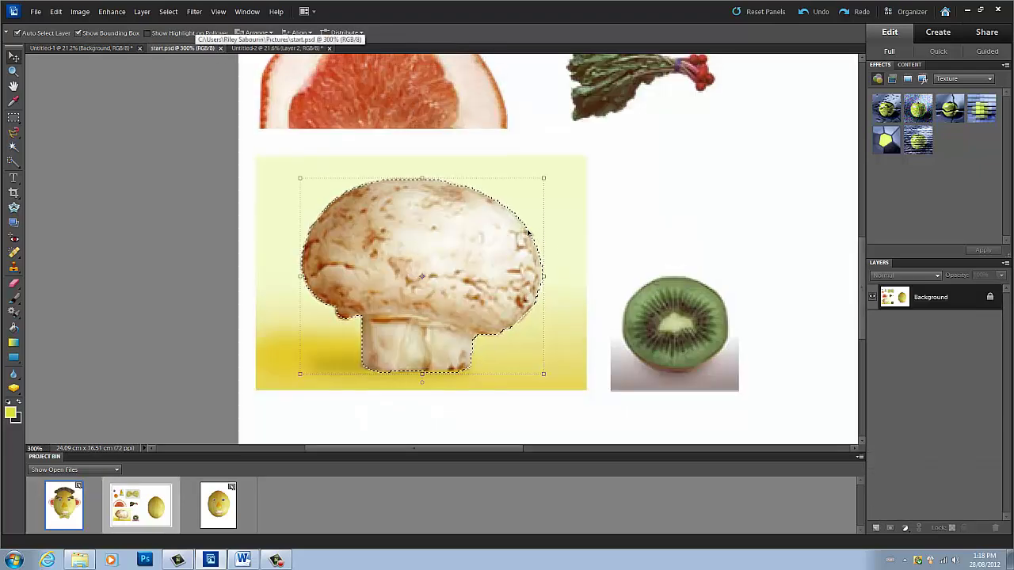
Step: Clear the mushroom selection in start.psd and activate the Polygonal Lasso tool for cutting out the bow-tie pasta
click(792, 346)
scroll(758, 303, up, 3)
scroll(758, 303, up, 10)
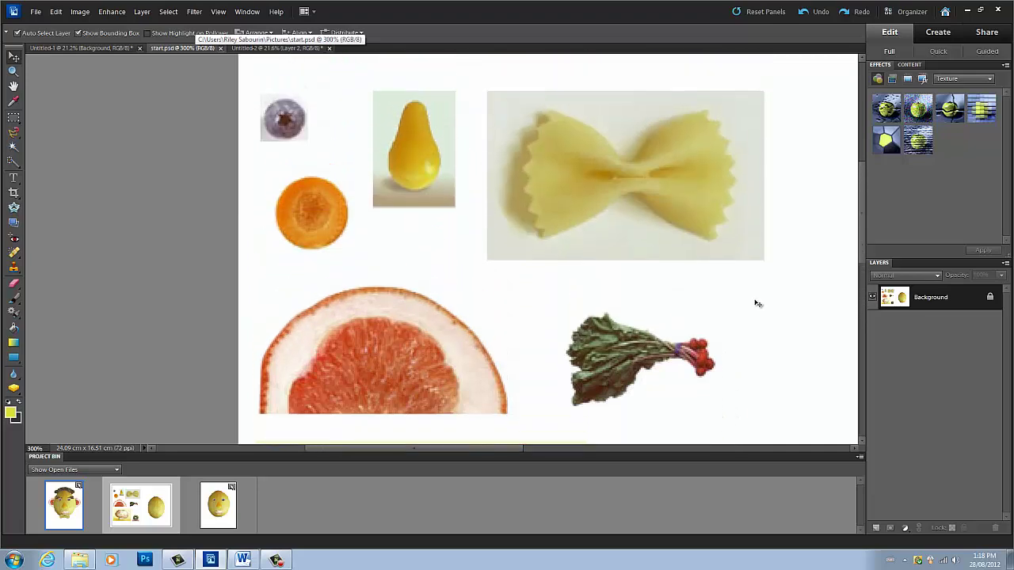
drag(487, 448, 549, 451)
key(ctrl+plus)
key(ctrl+plus)
key(ctrl+plus)
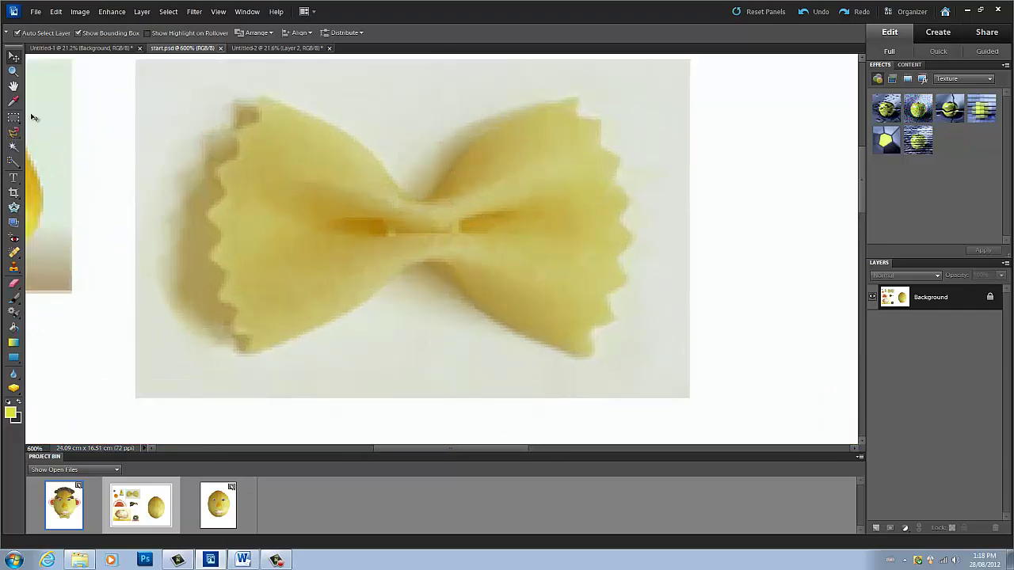
click(14, 139)
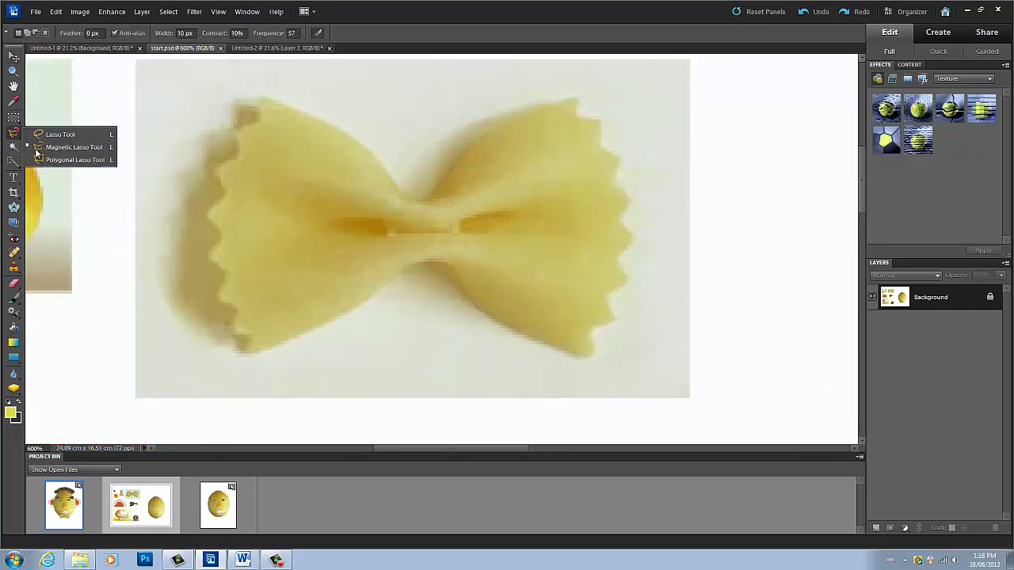
click(63, 158)
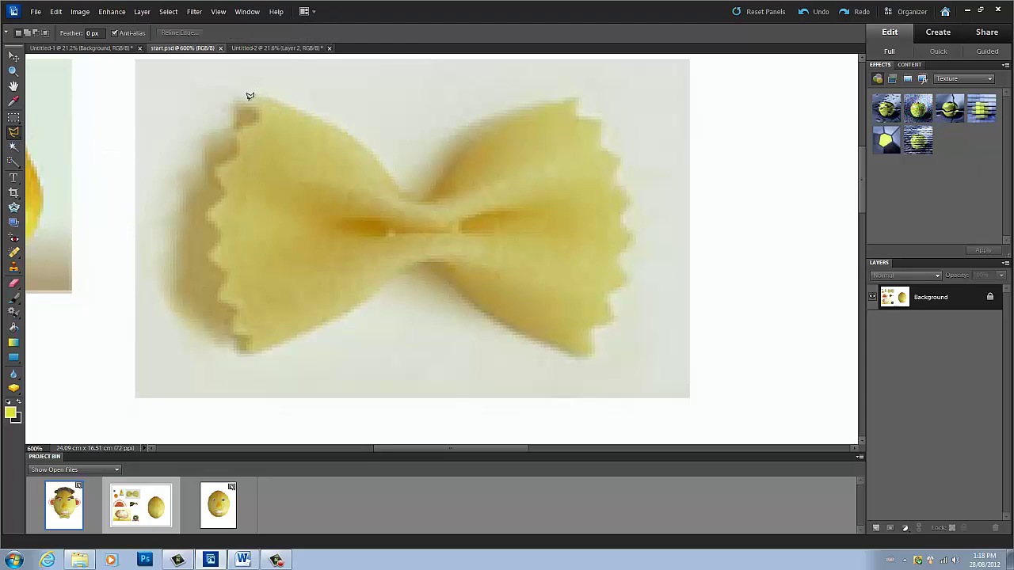
click(190, 99)
click(310, 140)
click(295, 185)
click(241, 198)
click(191, 147)
click(173, 278)
click(415, 278)
click(427, 230)
click(423, 194)
click(343, 99)
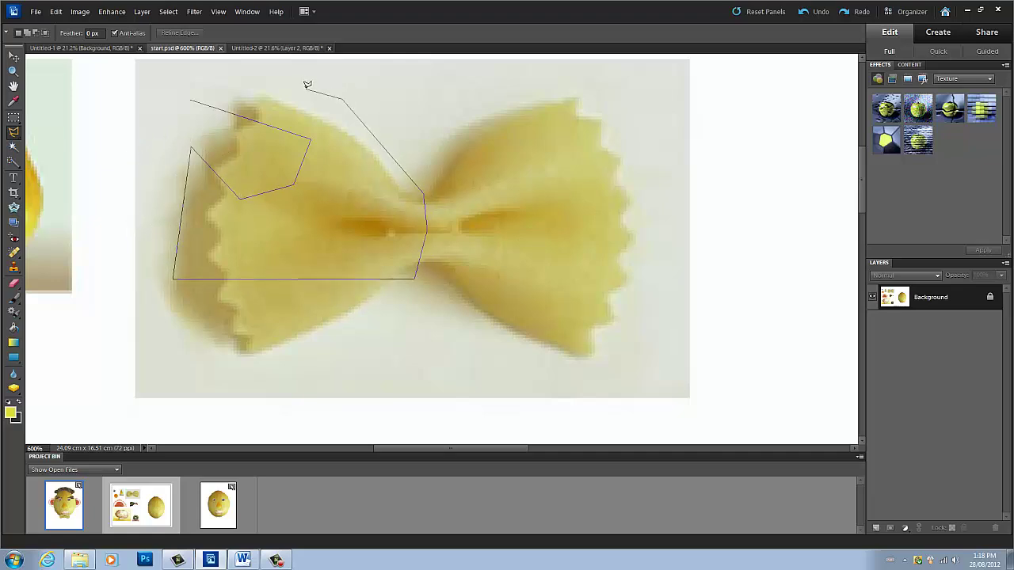
click(311, 87)
double_click(182, 91)
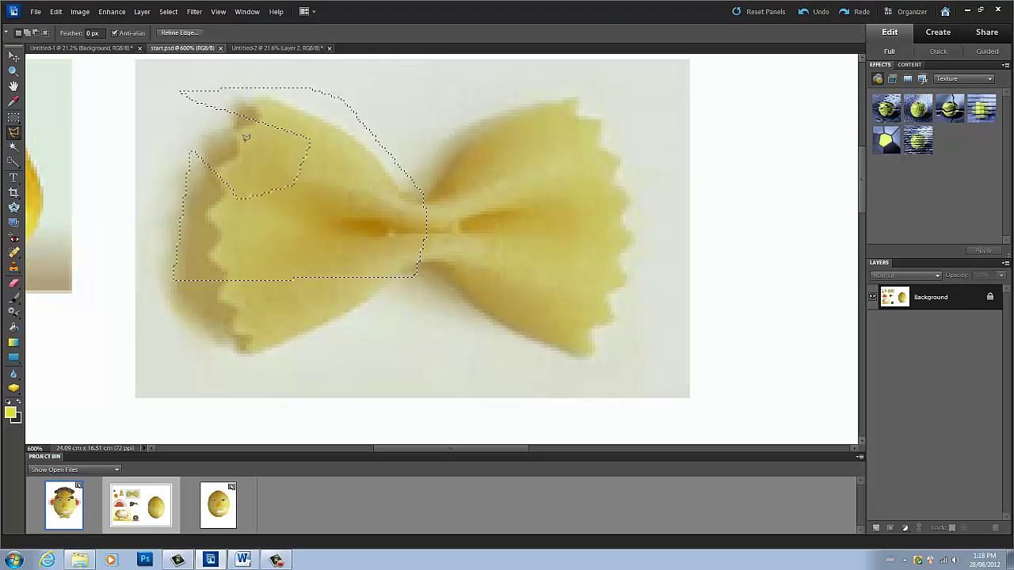
key(ctrl+d)
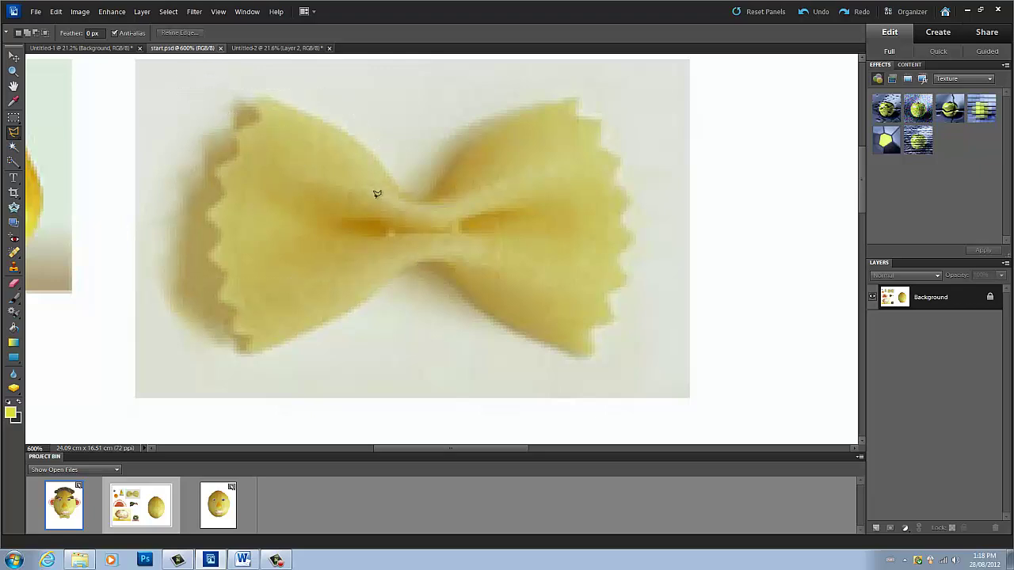
Step: Trace the complete outline of the bow-tie pasta with the Polygonal Lasso, following its zigzag ends and leaving out the shadow
click(257, 97)
click(261, 117)
click(239, 132)
click(239, 155)
click(216, 173)
click(227, 191)
click(211, 254)
click(228, 271)
click(220, 298)
click(236, 332)
click(298, 332)
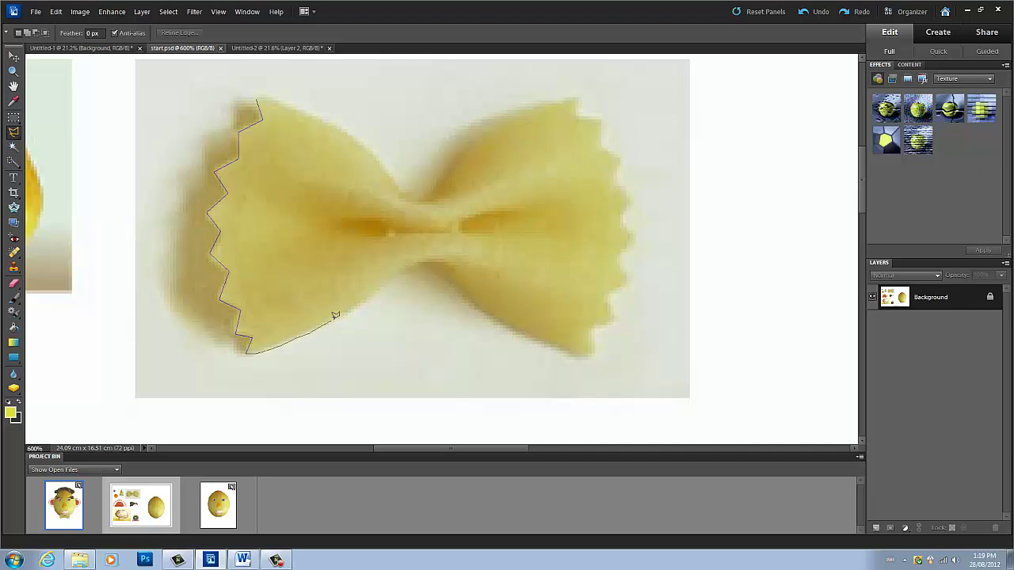
drag(348, 307, 423, 257)
mouse_move(535, 333)
mouse_down()
mouse_move(595, 353)
mouse_move(588, 328)
mouse_move(611, 318)
mouse_move(602, 301)
mouse_move(623, 278)
mouse_move(613, 260)
mouse_move(635, 233)
mouse_move(627, 236)
mouse_move(626, 211)
mouse_move(618, 217)
mouse_move(630, 220)
mouse_move(617, 218)
mouse_move(640, 202)
mouse_move(628, 178)
mouse_move(610, 181)
mouse_move(628, 165)
mouse_move(617, 139)
mouse_move(604, 149)
mouse_move(602, 114)
mouse_move(568, 97)
mouse_move(514, 115)
mouse_up()
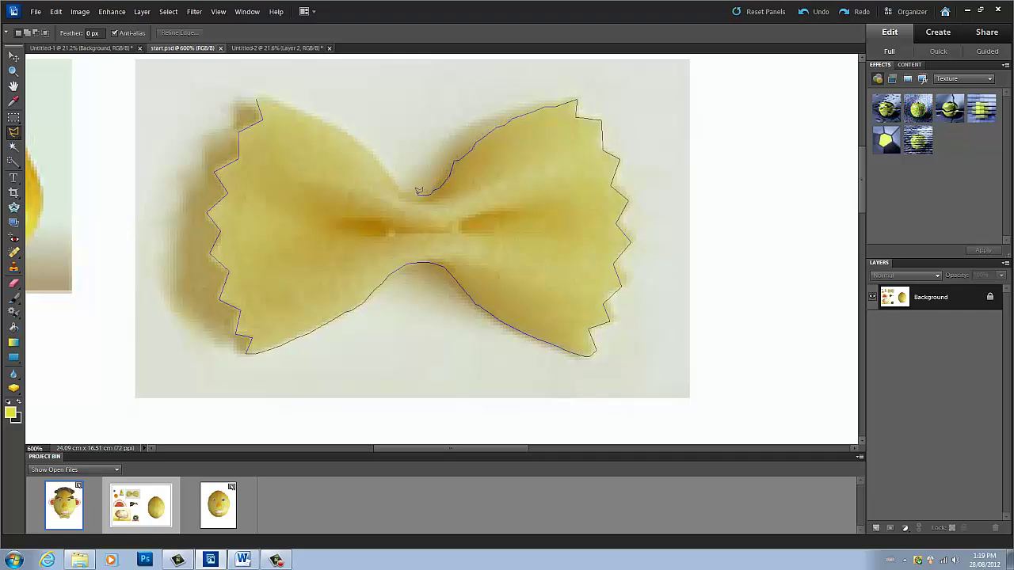
mouse_move(418, 192)
mouse_down()
mouse_move(353, 132)
mouse_move(258, 97)
mouse_up()
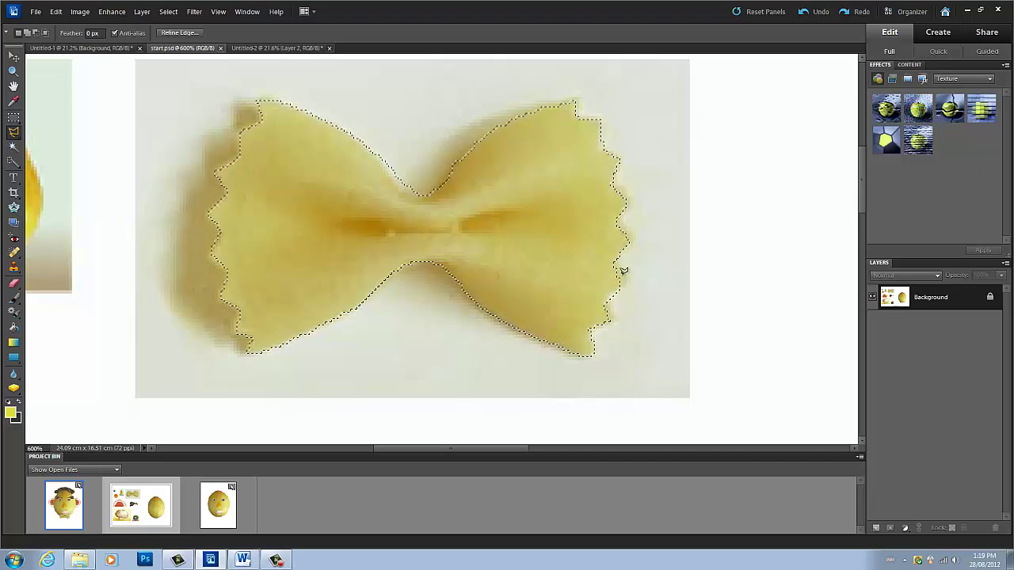
Step: Refine the pasta selection along the upper edge of the knot by subtracting from and adding to it with the Quick Selection tool
click(13, 164)
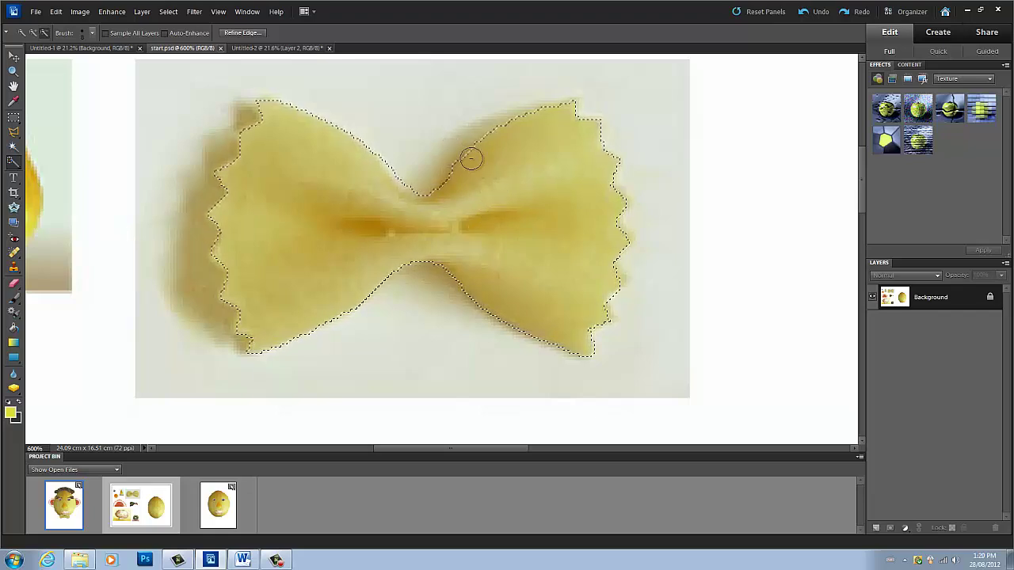
mouse_move(450, 161)
mouse_down()
mouse_move(442, 182)
mouse_move(406, 187)
mouse_up()
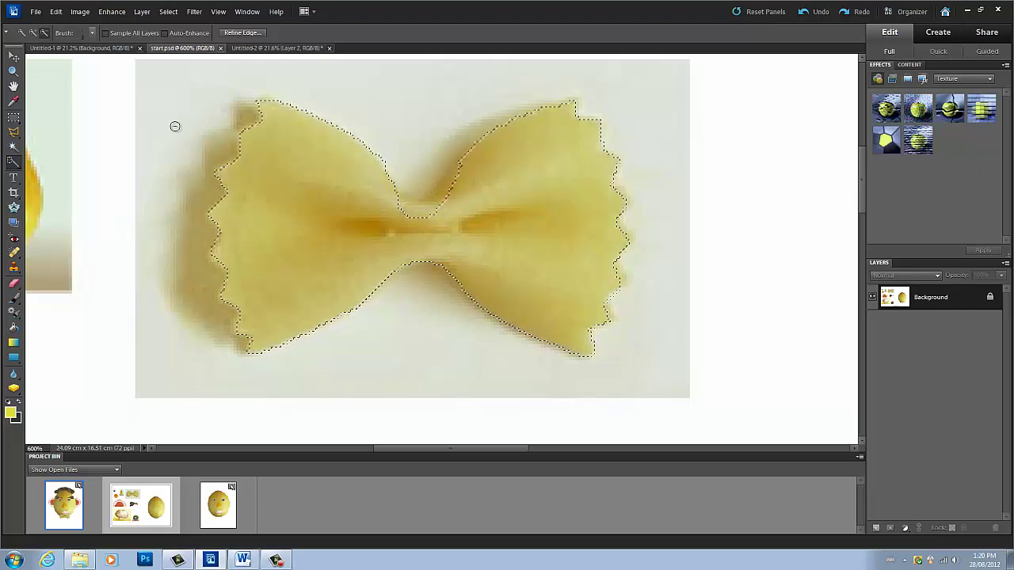
click(33, 33)
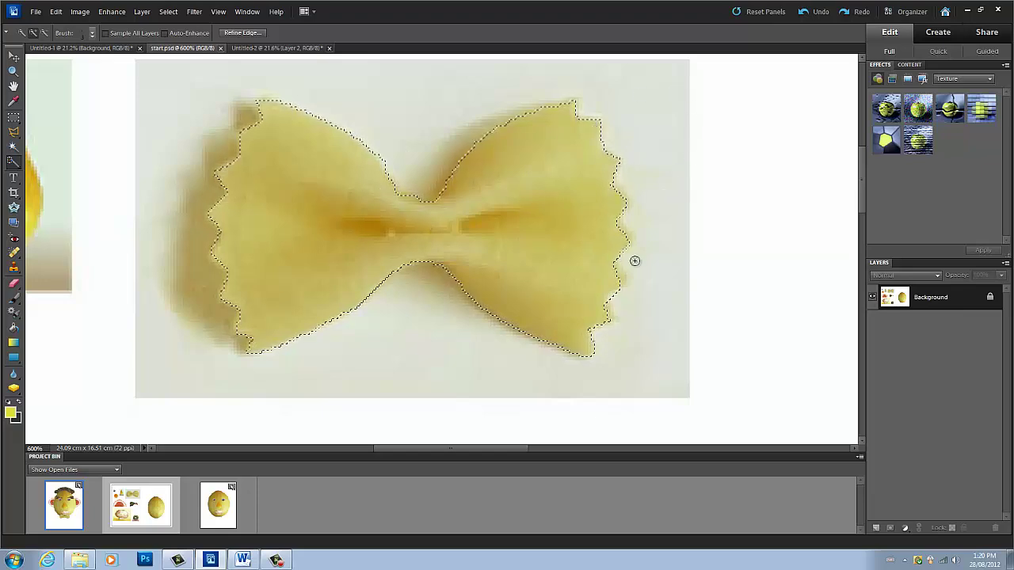
right_click(643, 307)
click(779, 293)
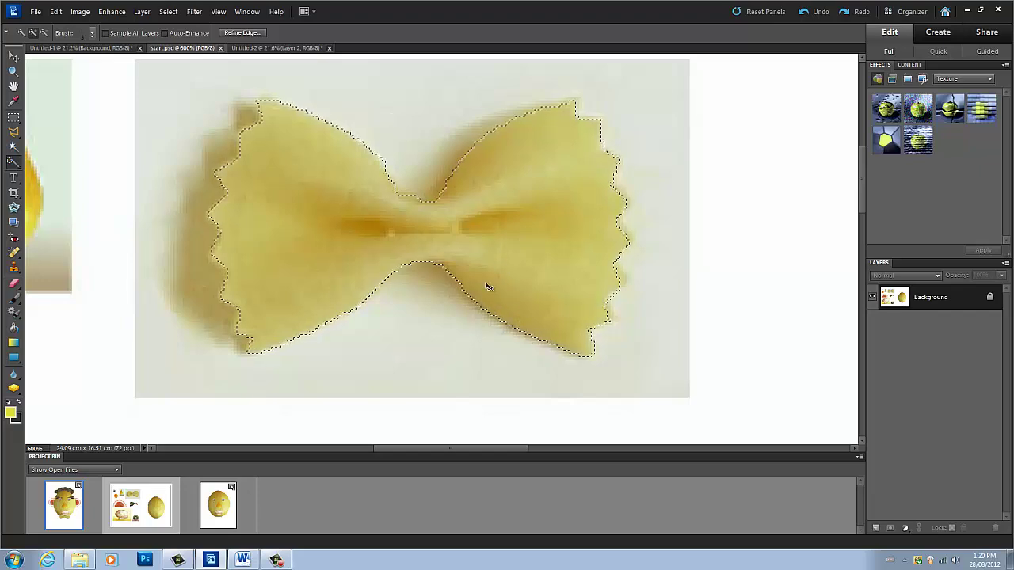
Step: Paste the bow-tie pasta into Untitled-2, enlarge it to about a third of the page's width and center it below the mouth
click(301, 45)
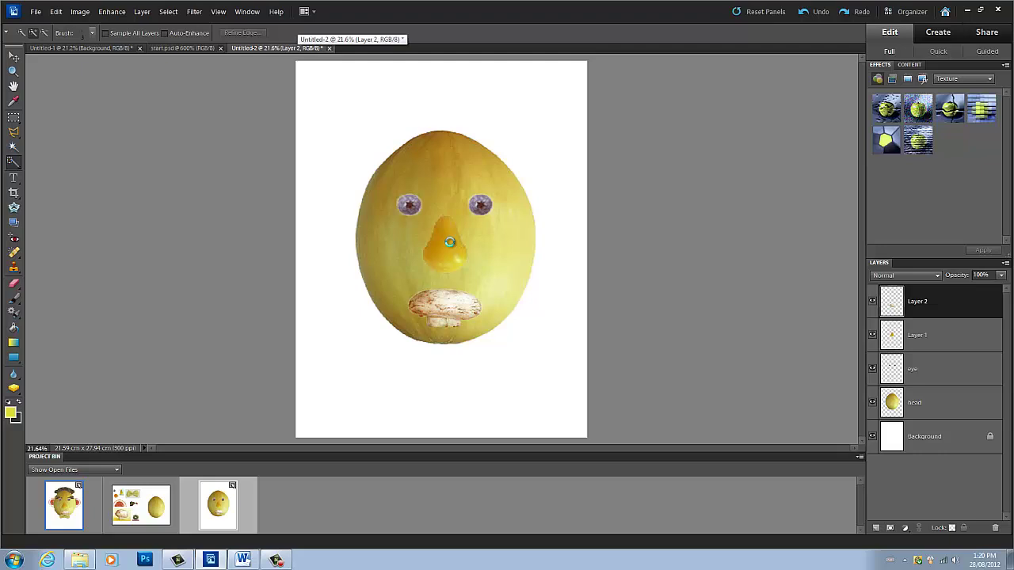
key(ctrl+v)
key(v)
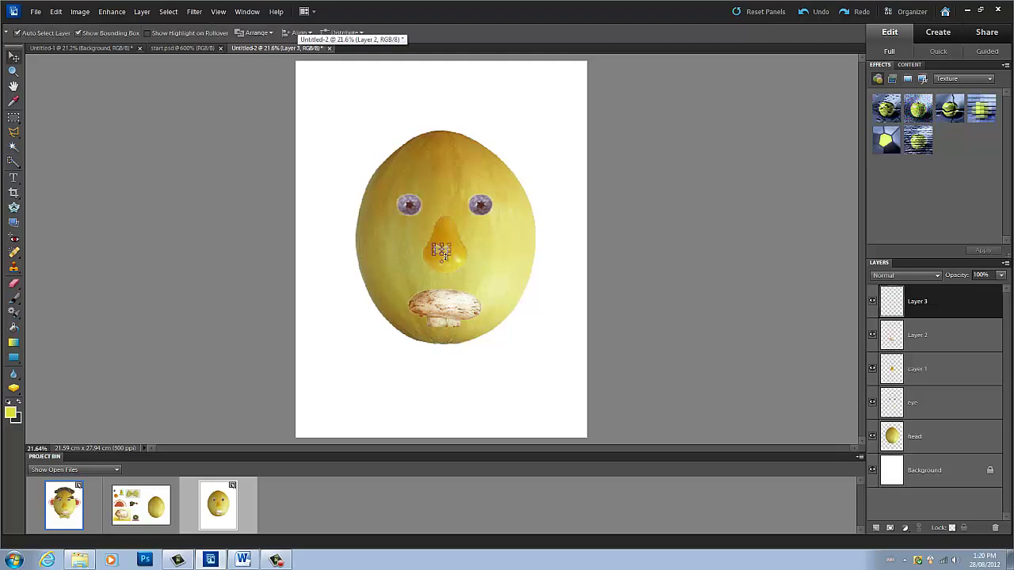
drag(450, 254, 469, 349)
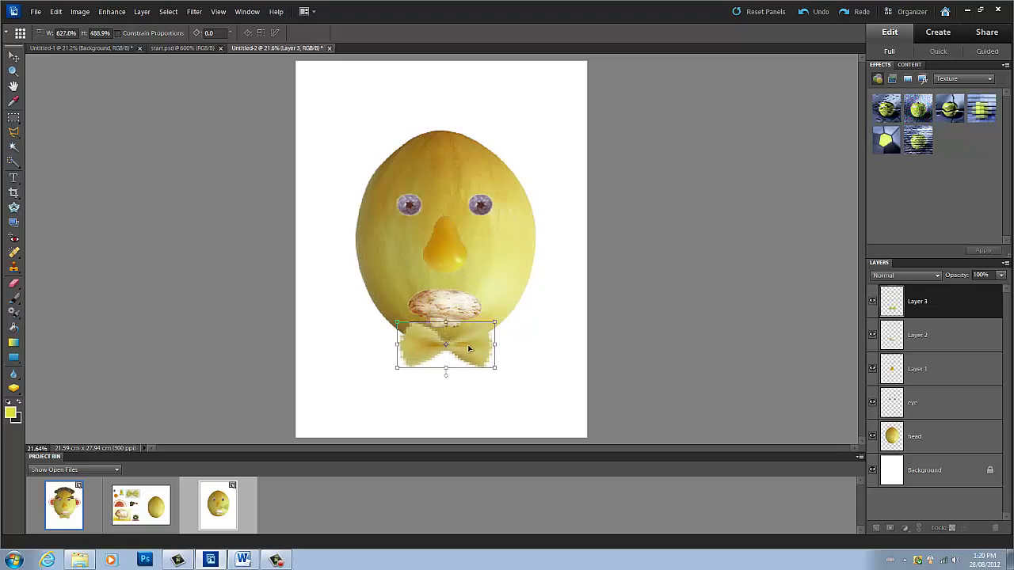
click(470, 375)
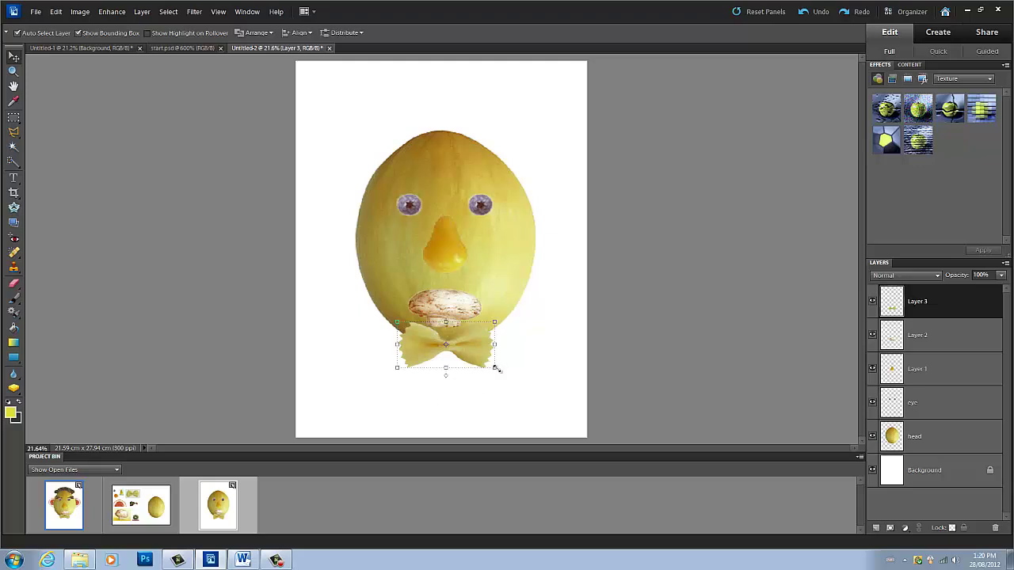
mouse_move(497, 369)
mouse_down()
mouse_move(489, 358)
mouse_move(491, 367)
mouse_up()
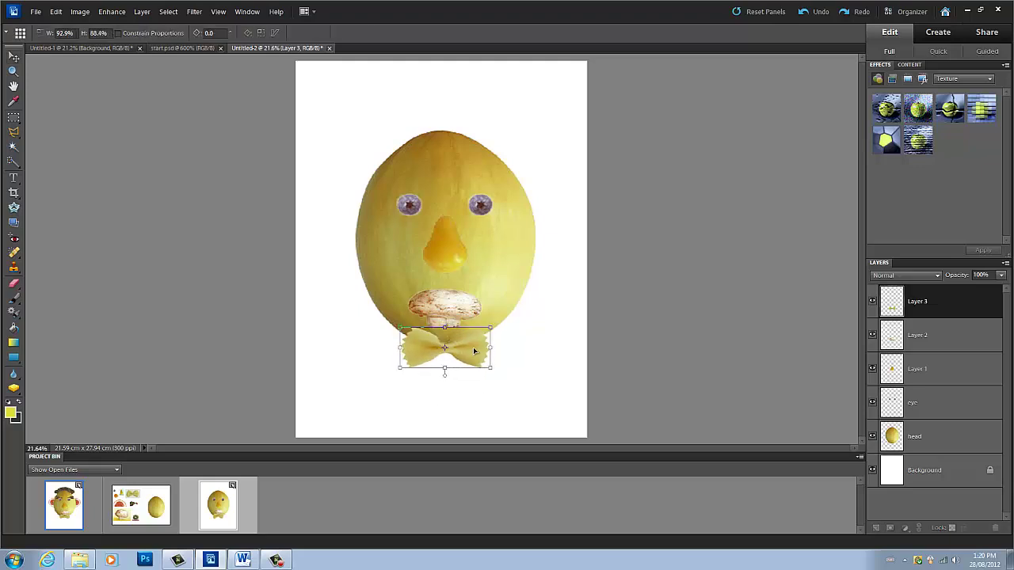
key(Return)
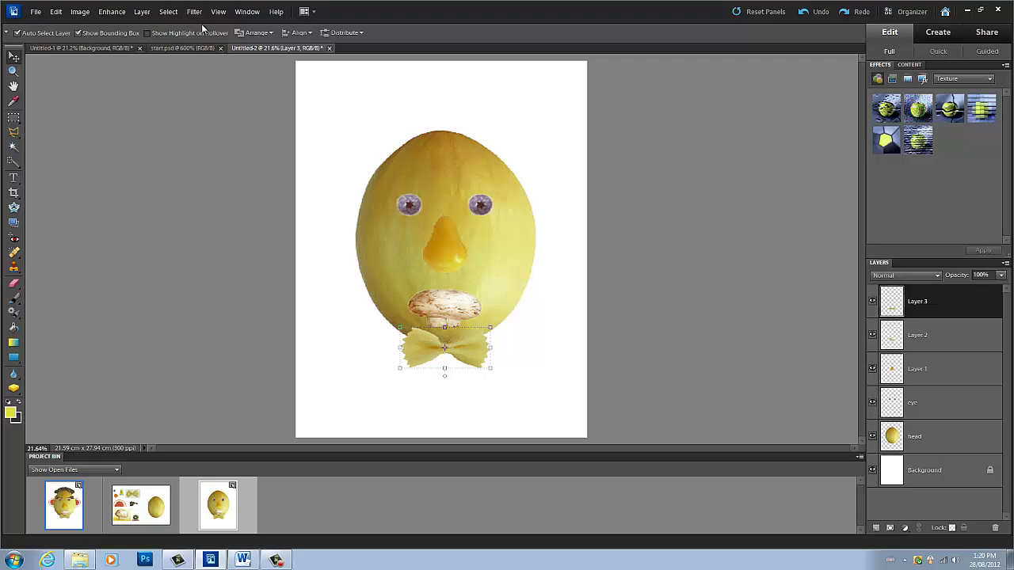
Step: Clear the pasta selection in start.psd and select the whole grapefruit half, flesh and rind, using an enlarged Quick Selection brush
click(189, 49)
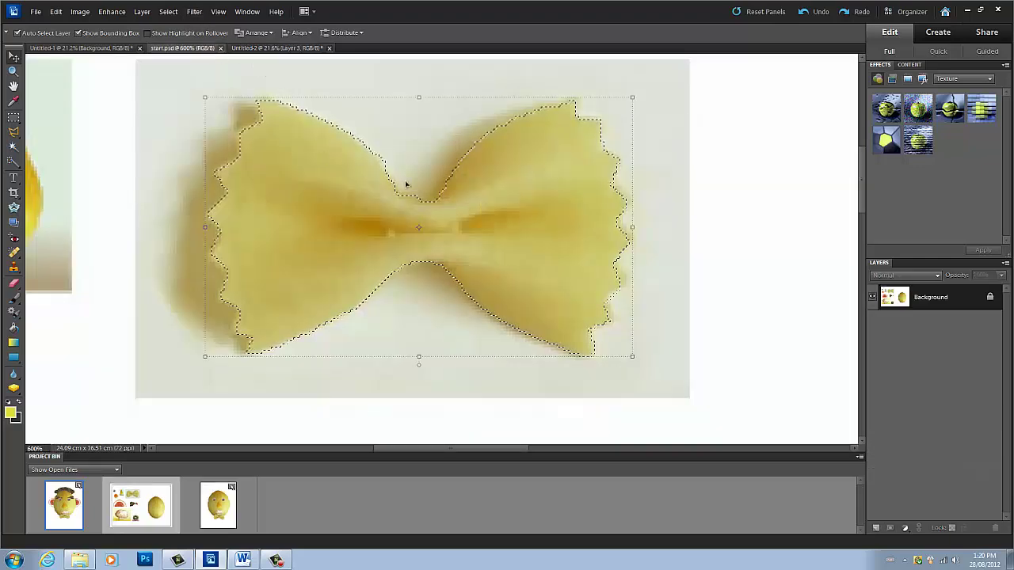
key(ctrl+d)
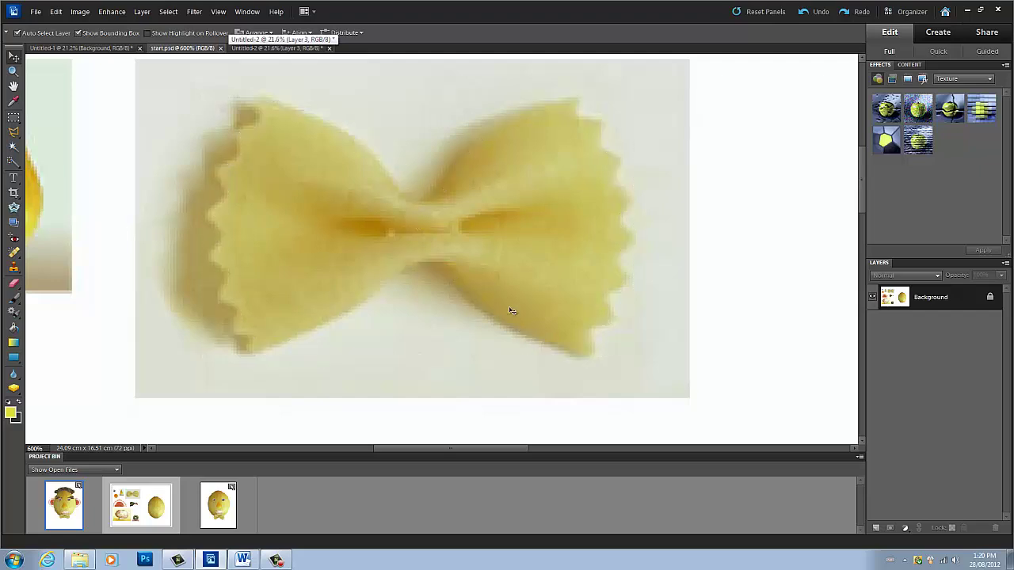
key(ctrl+minus)
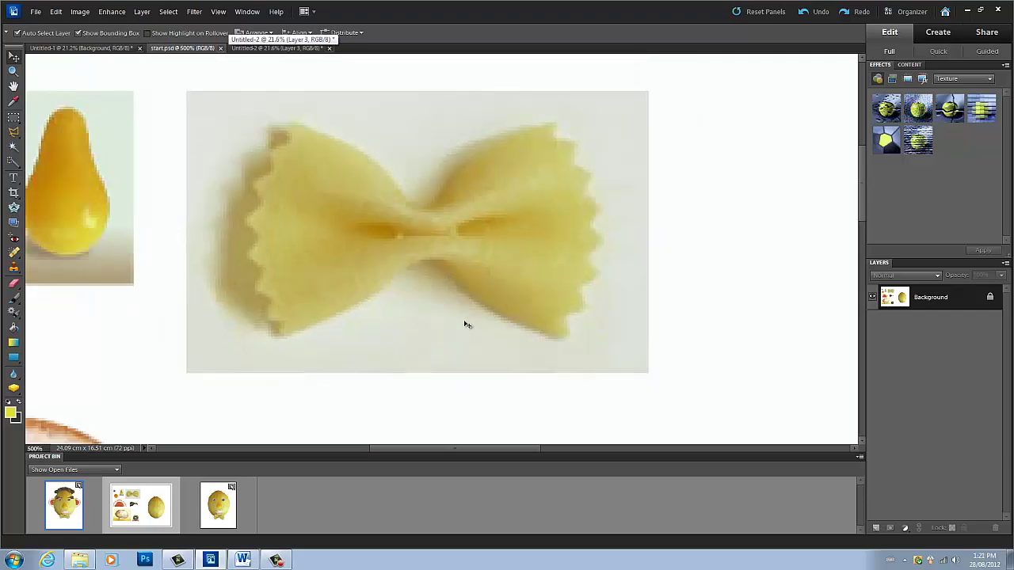
drag(451, 447, 381, 442)
scroll(359, 396, down, 3)
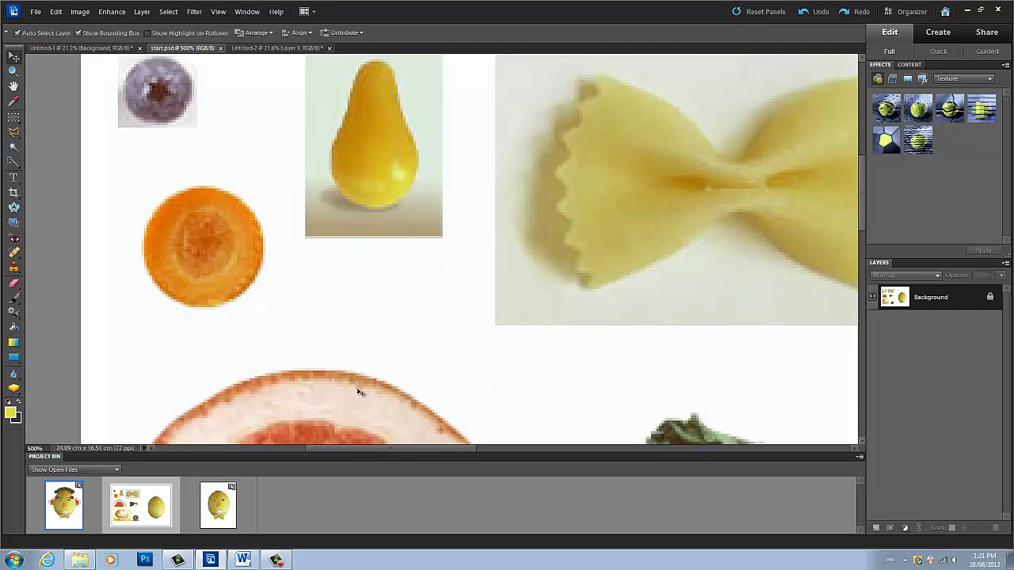
scroll(359, 400, down, 5)
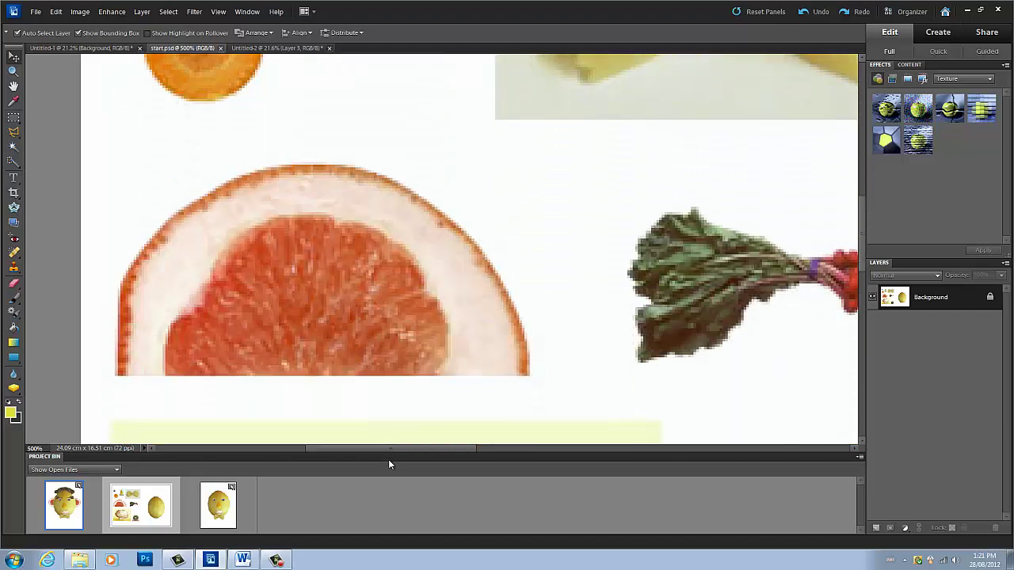
drag(393, 447, 357, 445)
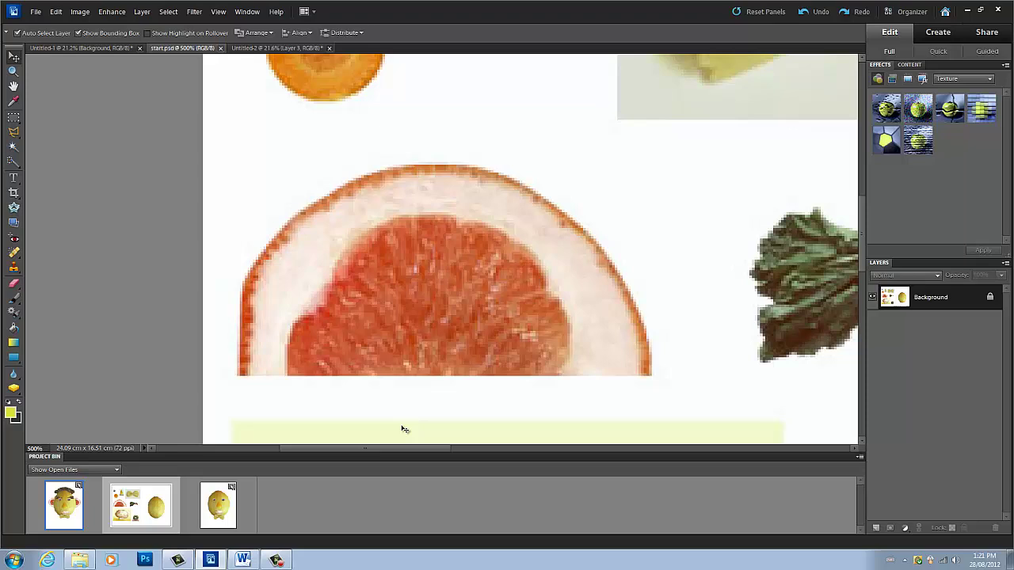
click(13, 162)
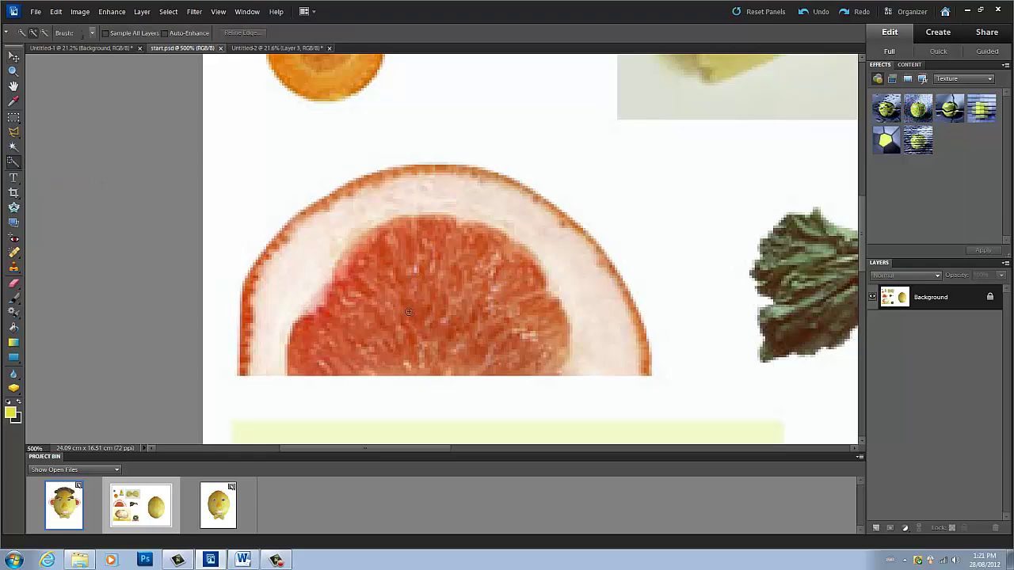
key(bracketright)
key(bracketright)
key(bracketright)
key(bracketright)
key(bracketright)
key(bracketright)
key(bracketright)
key(bracketright)
key(bracketright)
key(bracketright)
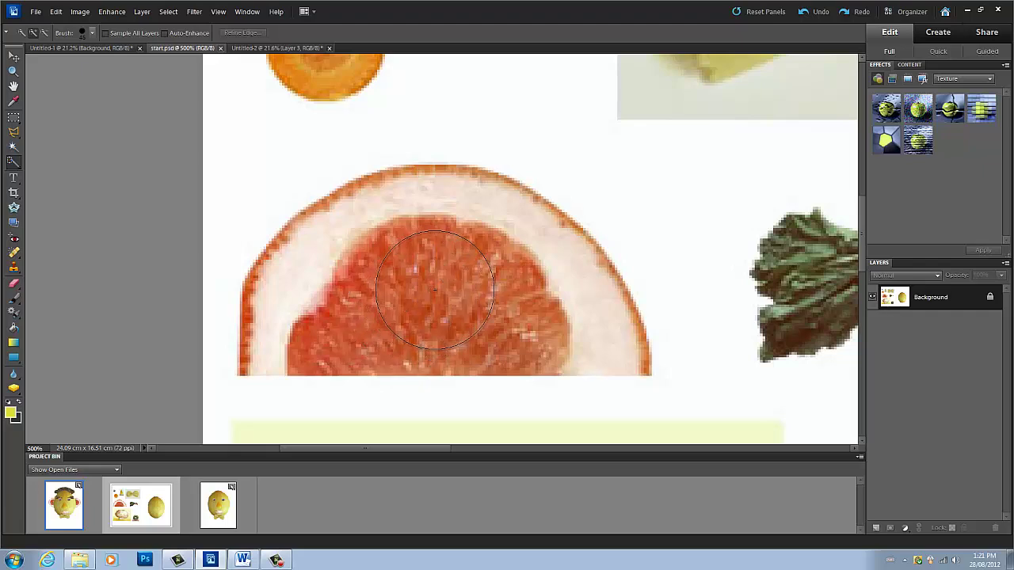
key(bracketleft)
key(bracketleft)
key(bracketleft)
key(bracketleft)
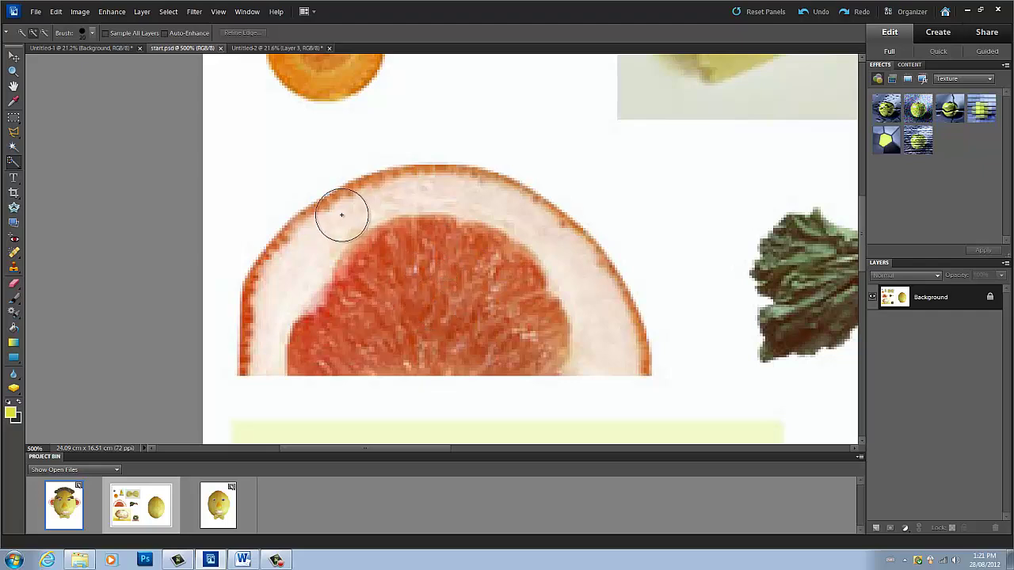
click(428, 311)
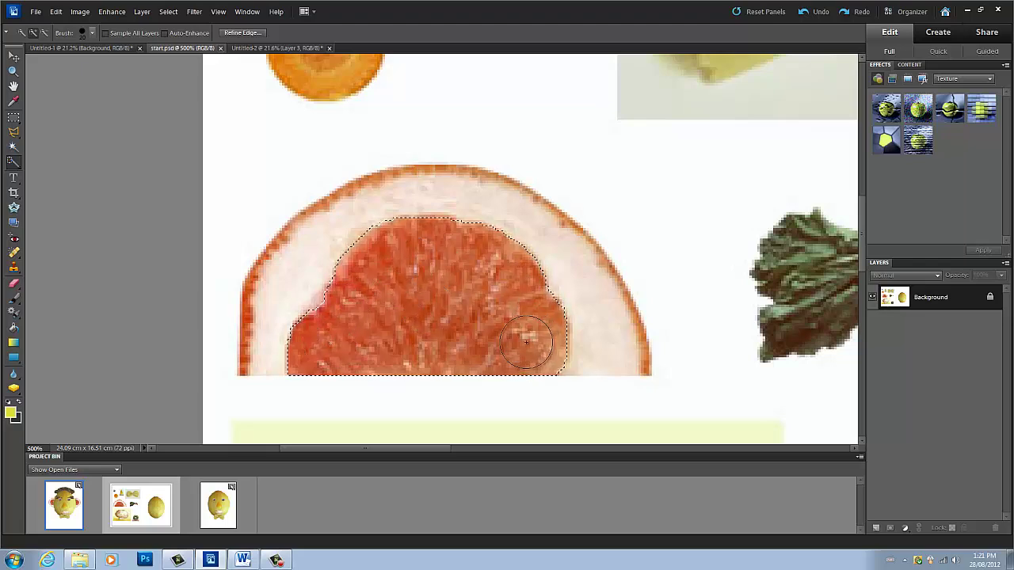
click(602, 339)
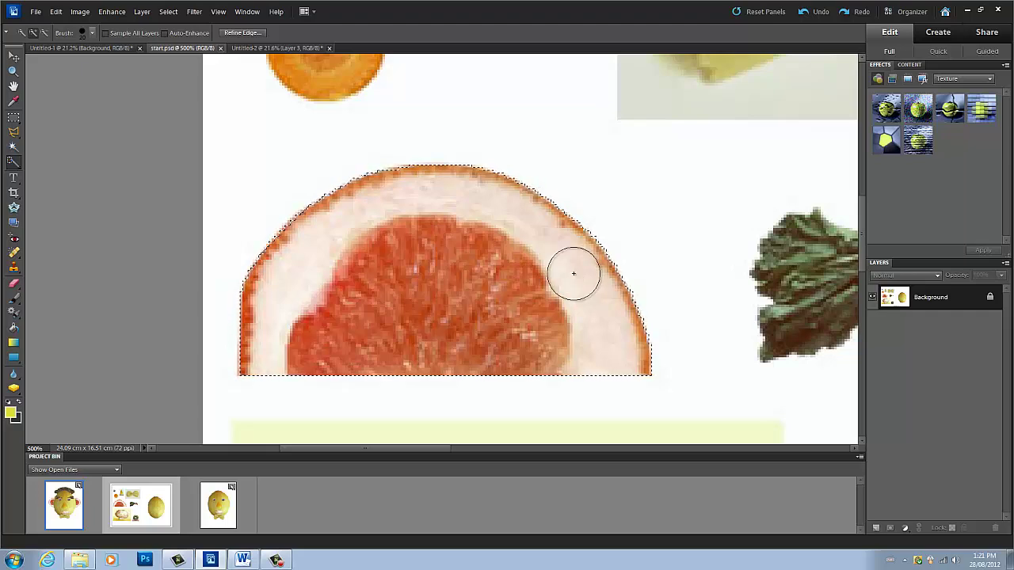
Step: Paste the grapefruit half into Untitled-2, enlarge it, rotate it about 86° and place it against the head's right edge as an ear
click(273, 47)
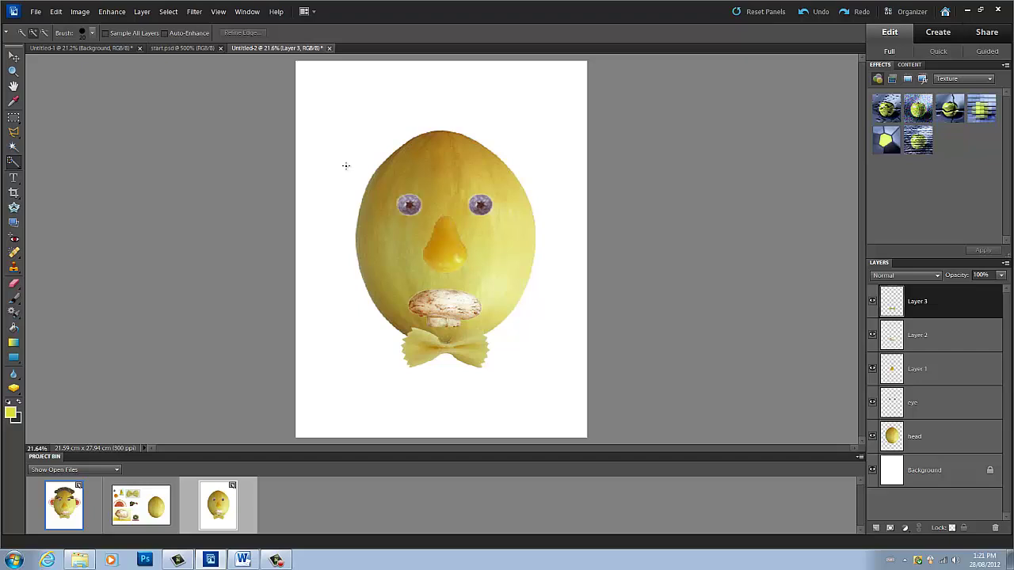
key(ctrl+v)
key(v)
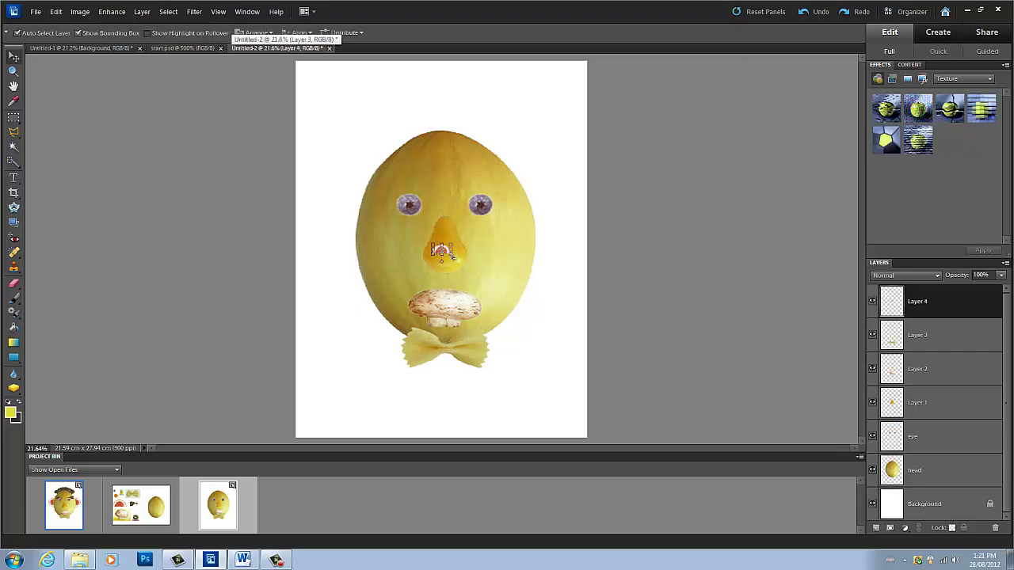
drag(452, 254, 517, 295)
drag(521, 245, 518, 325)
drag(478, 286, 552, 252)
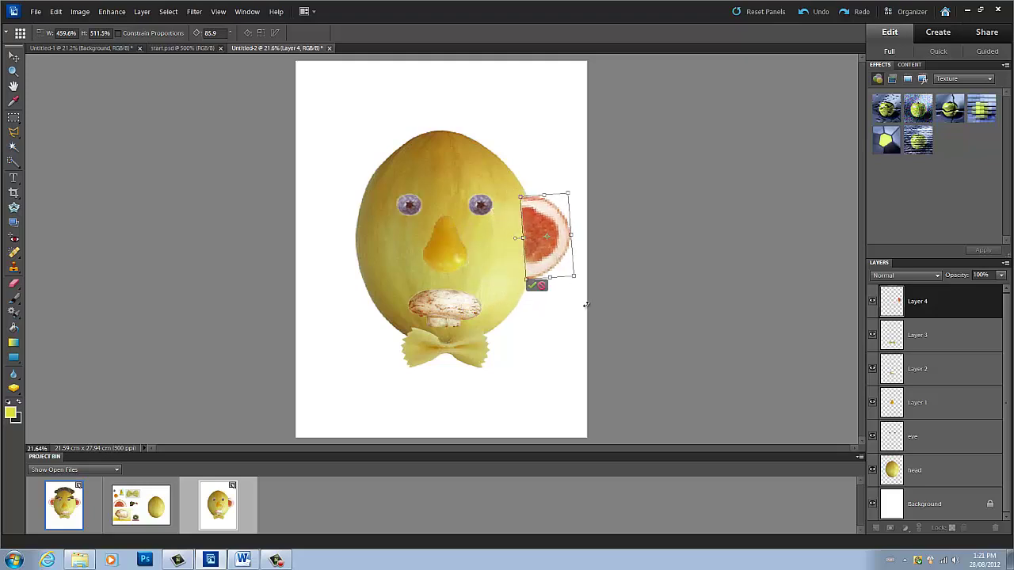
click(536, 287)
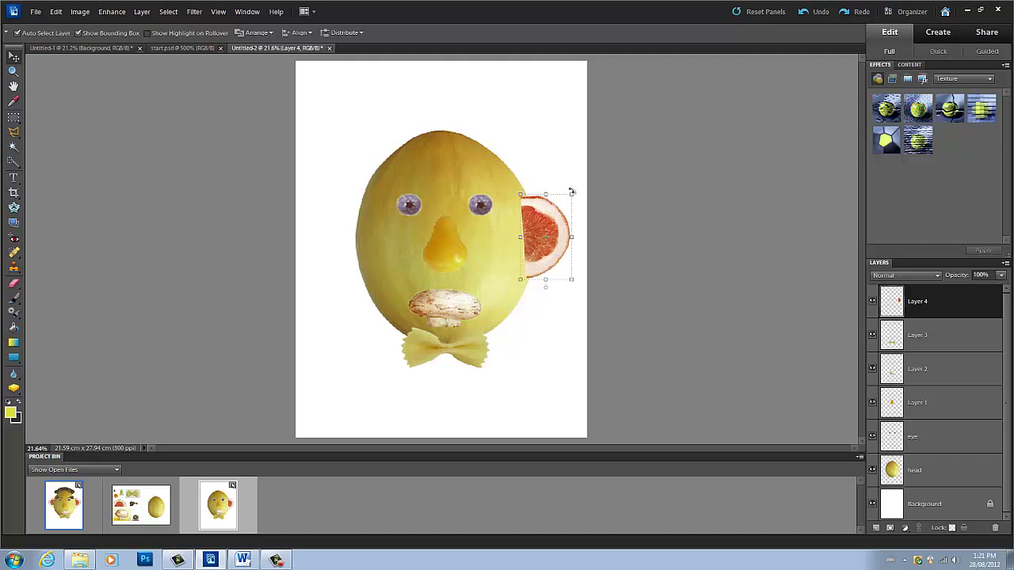
Step: Rotate the grapefruit ear about 2.4° so its cut side stands upright against the head
drag(572, 194, 576, 193)
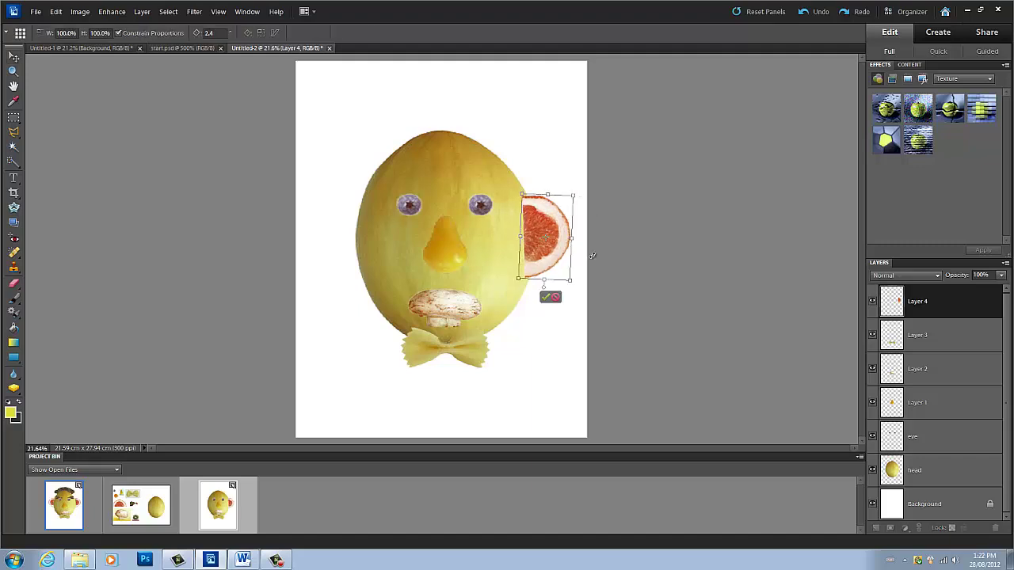
key(Escape)
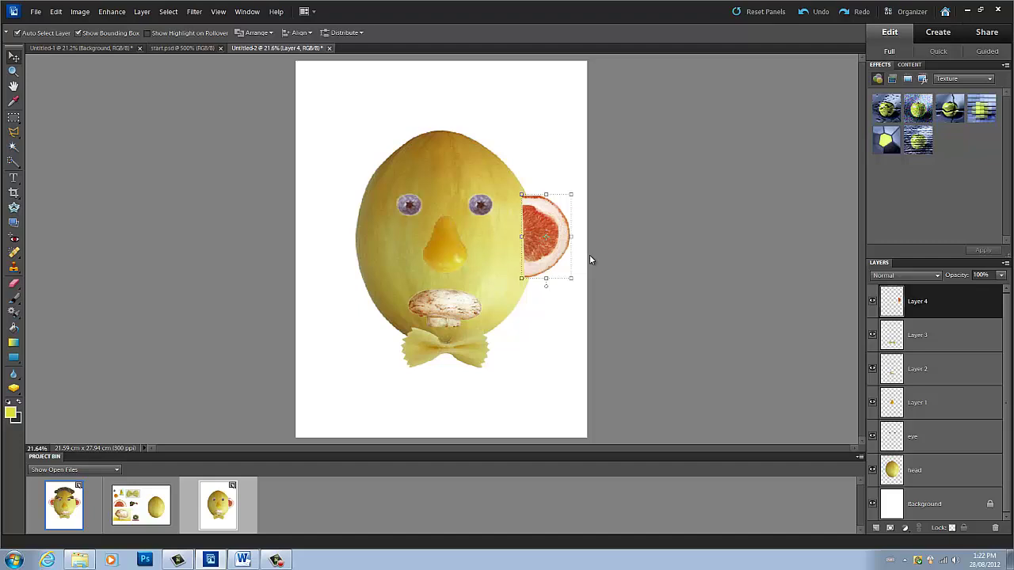
Step: Duplicate the grapefruit ear, mirror the copy horizontally at about 106.7% width and place it against the head's left edge
key(ctrl+j)
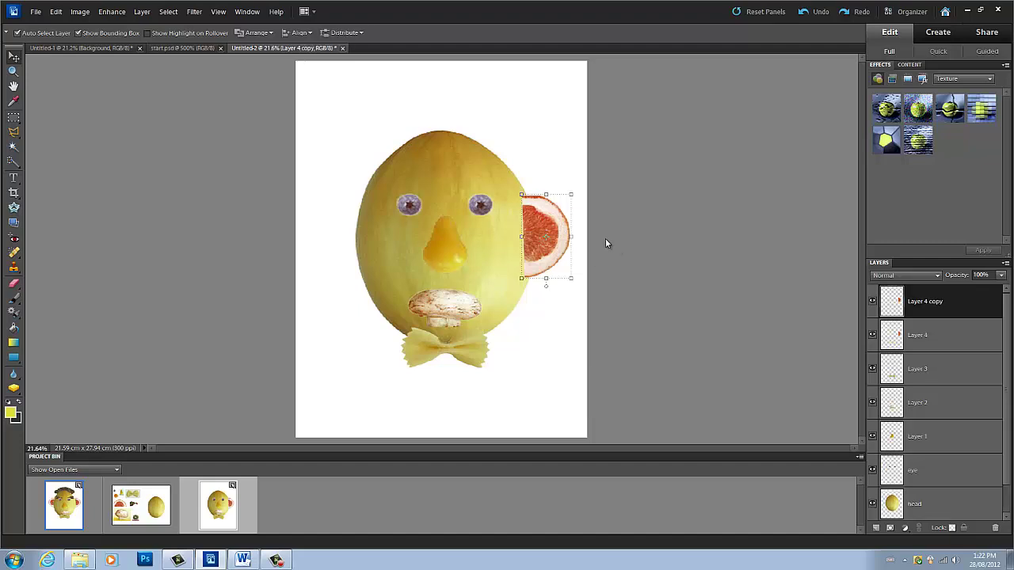
click(570, 236)
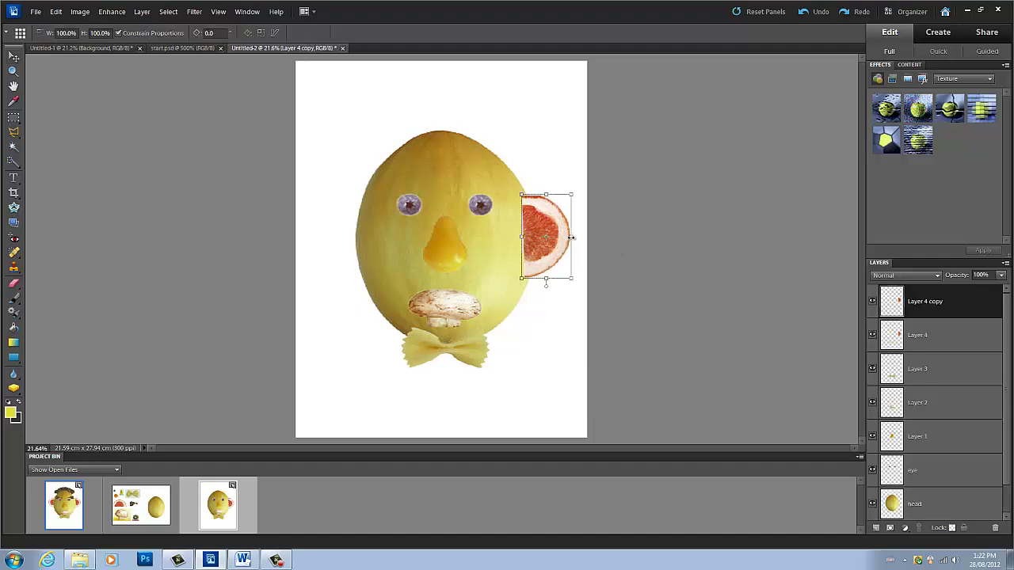
drag(571, 237, 347, 259)
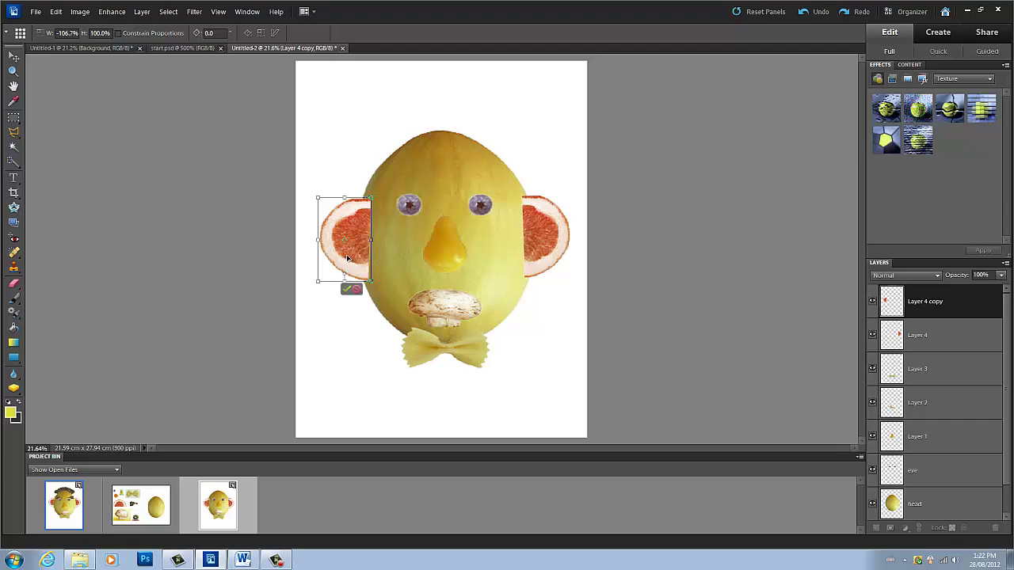
key(Return)
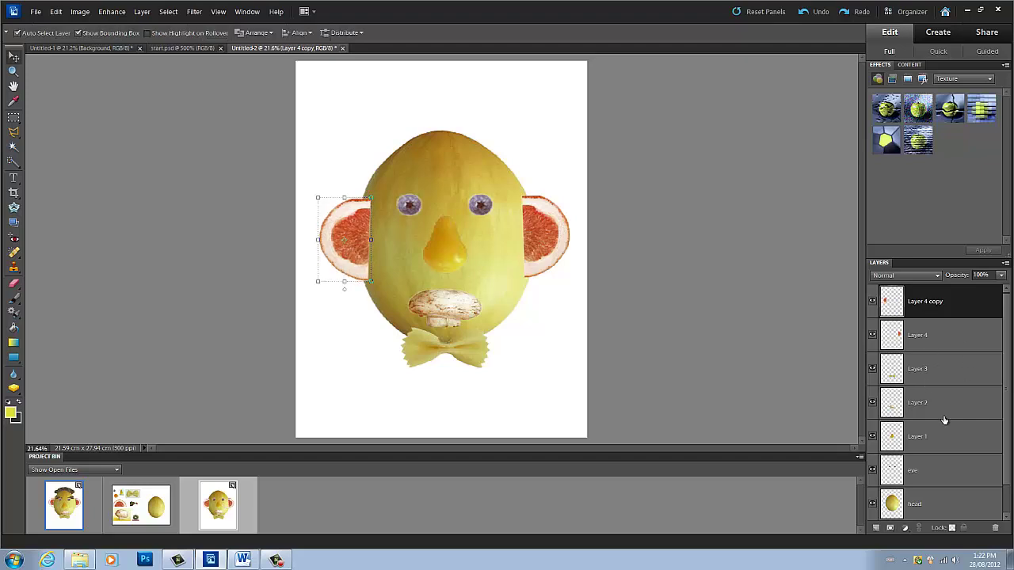
Step: Rename Layer 1 as nose and Layer 2 as mouth
right_click(920, 435)
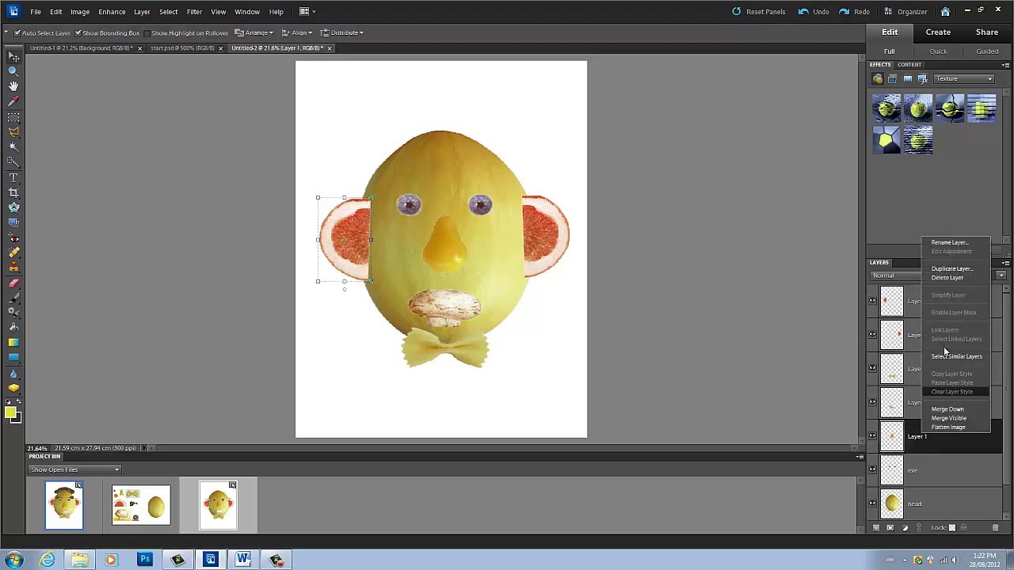
click(940, 243)
text(nose)
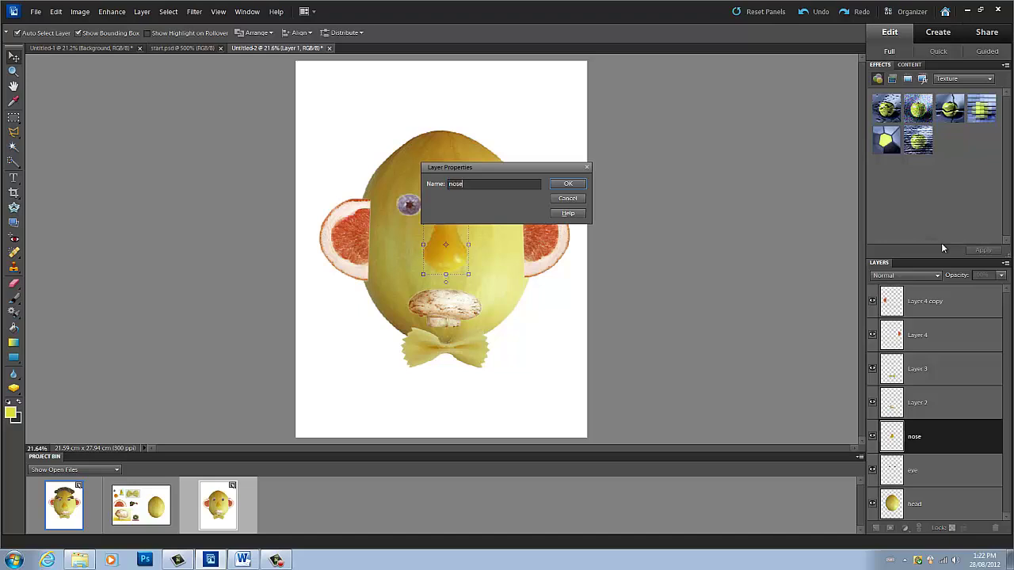
key(Return)
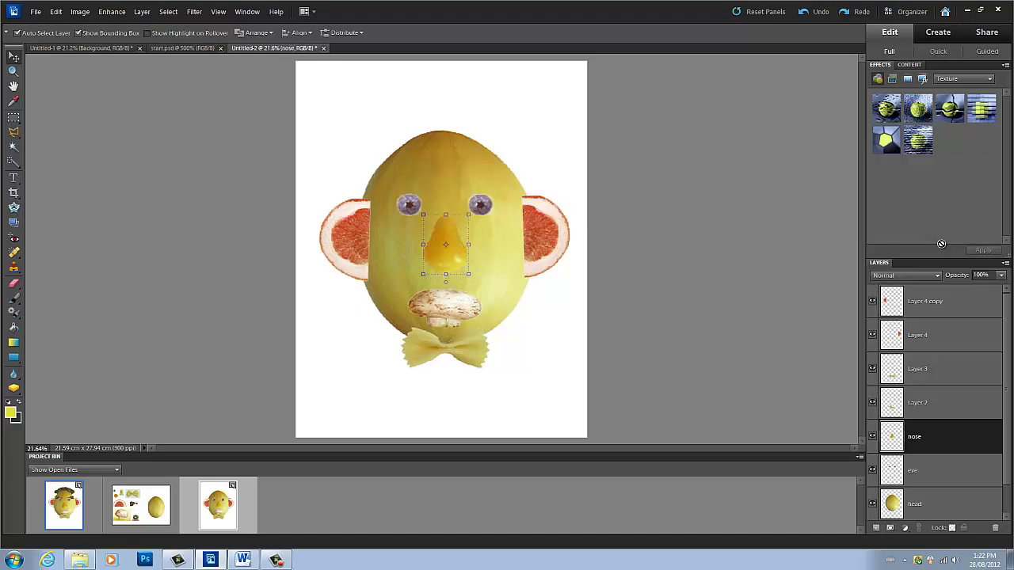
right_click(947, 402)
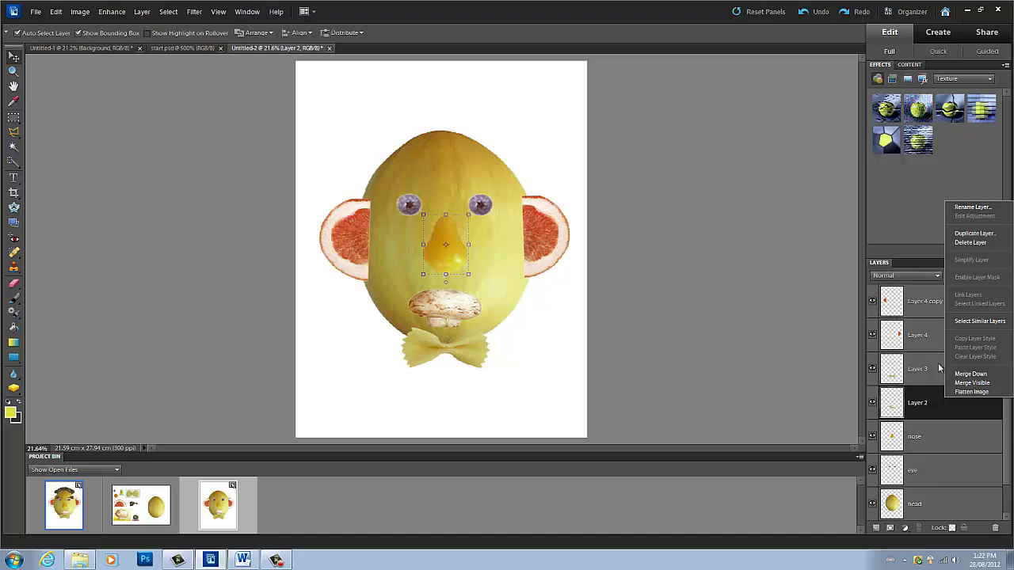
click(917, 410)
right_click(935, 396)
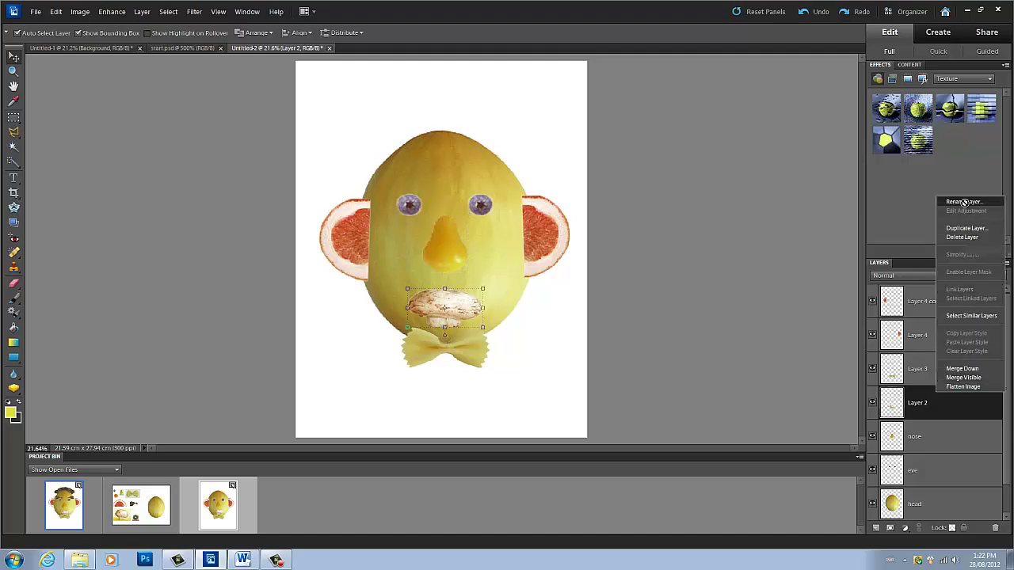
click(964, 204)
text(mouth)
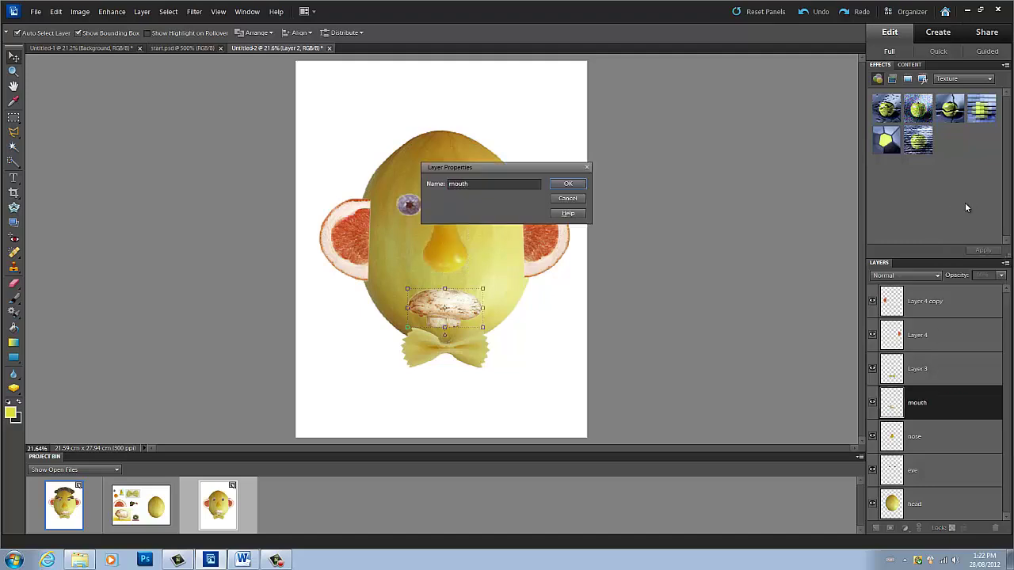
key(Return)
Step: Rename Layer 3, which holds the bow-tie pasta, as tie
click(958, 373)
right_click(958, 374)
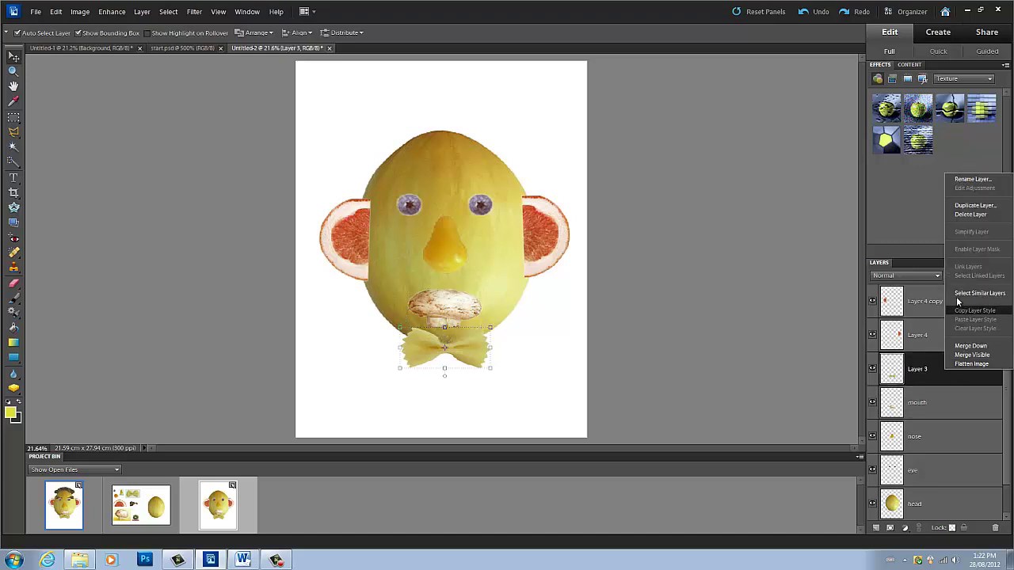
click(963, 182)
text(tie)
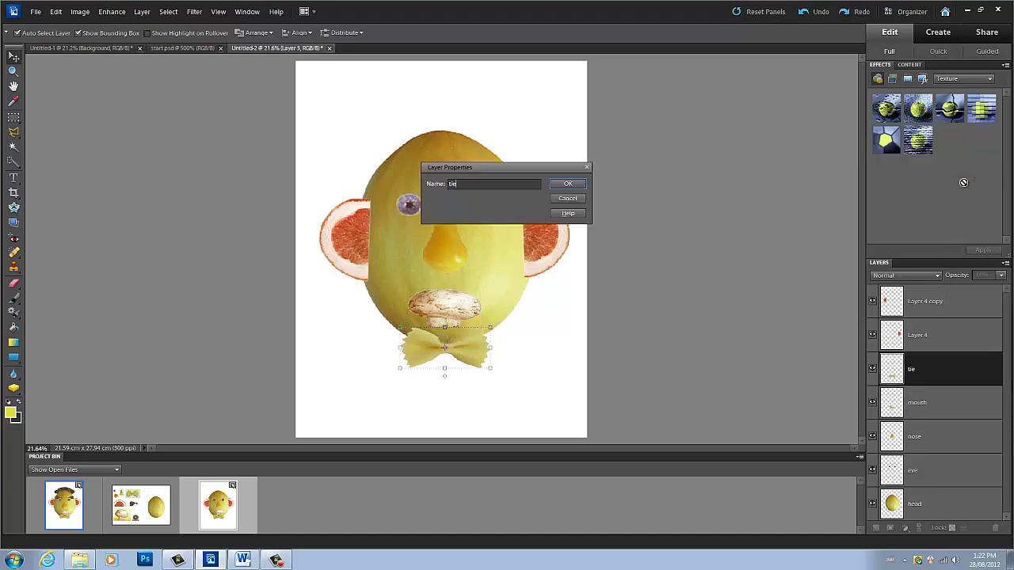
key(Return)
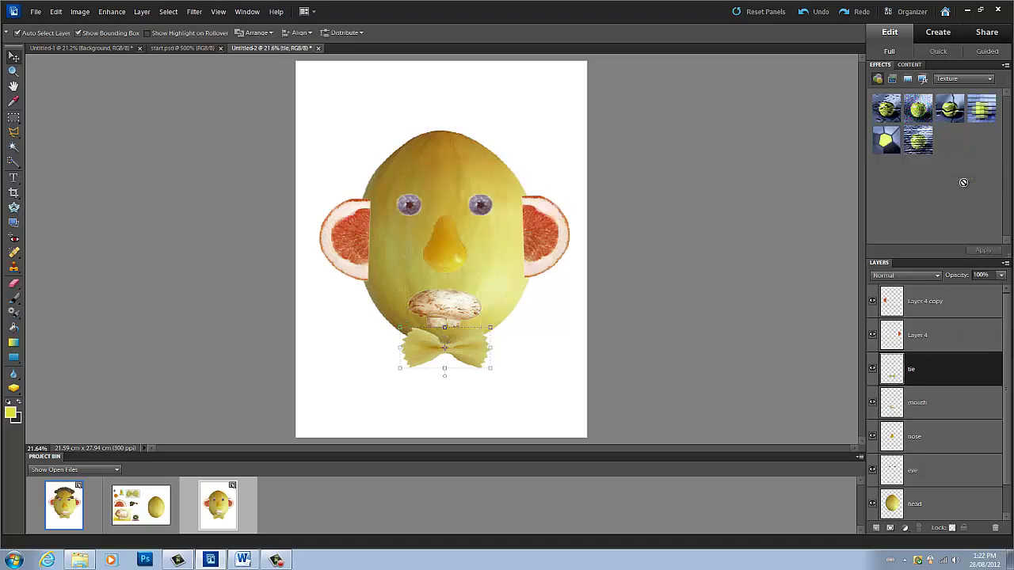
Step: Select both ear layers, Layer 4 and Layer 4 copy, and merge them into one layer
right_click(936, 335)
key(Escape)
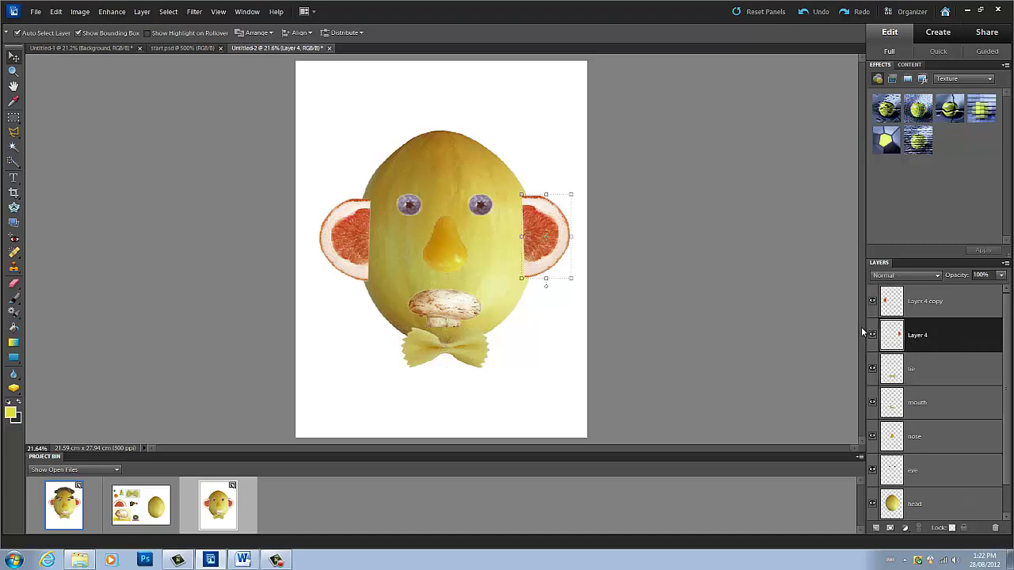
click(939, 310)
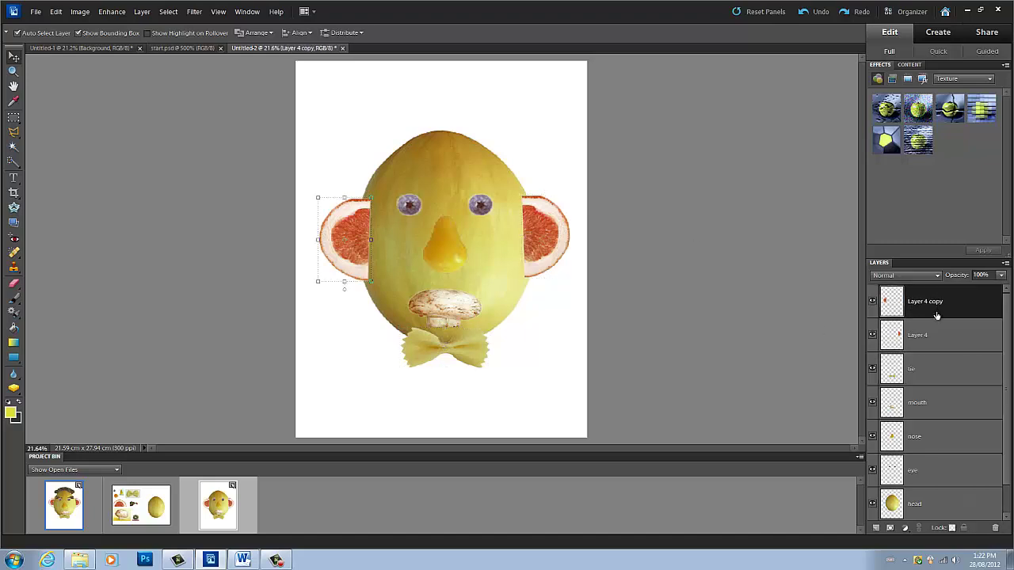
right_click(935, 333)
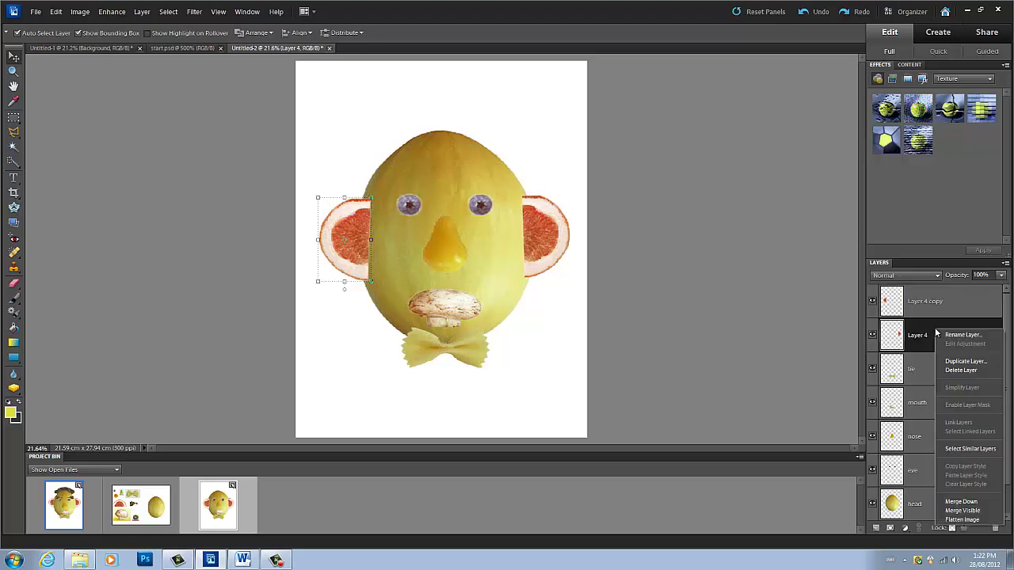
key(Escape)
click(925, 312)
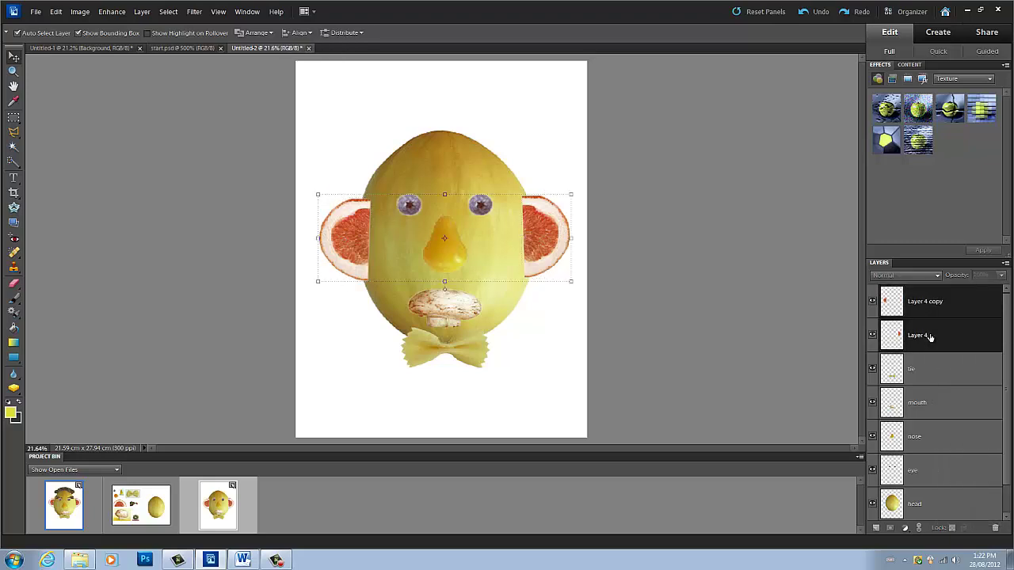
right_click(925, 317)
click(954, 507)
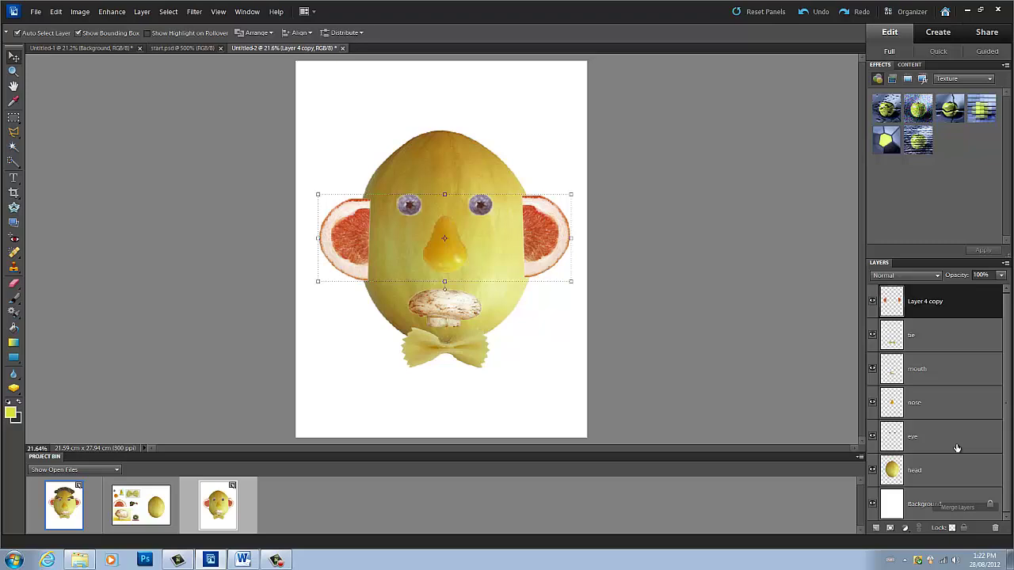
Step: Rename the merged grapefruit layer as ears
right_click(959, 305)
click(962, 311)
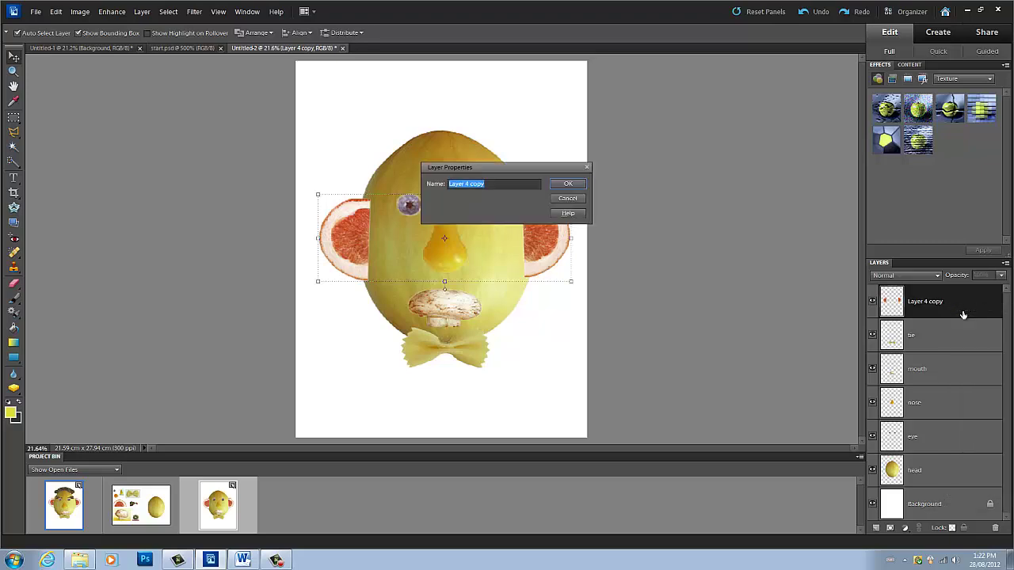
text(ears)
key(Return)
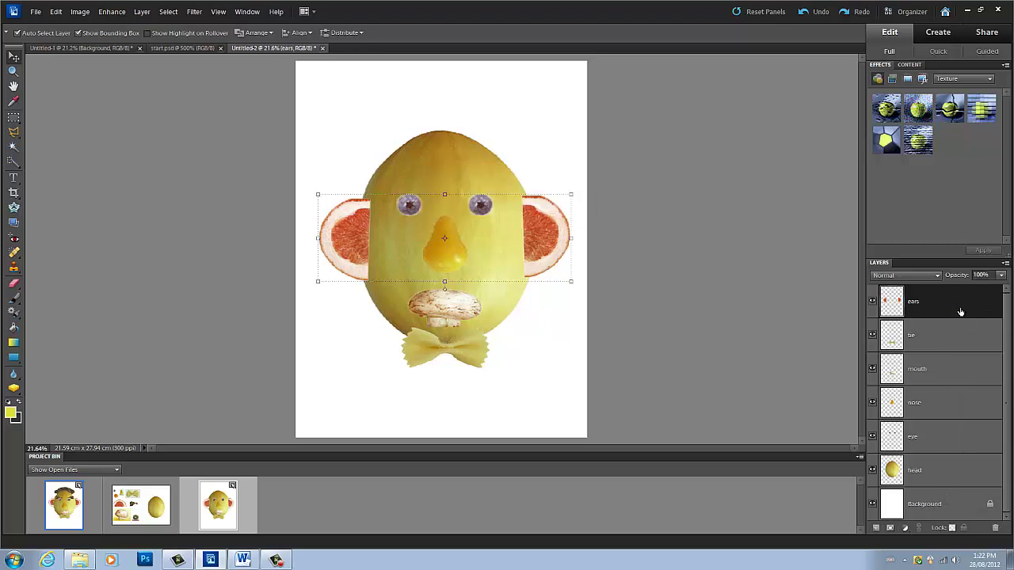
Step: Move the ears layer directly below the head layer and nudge the ears slightly to the right
drag(921, 298, 907, 485)
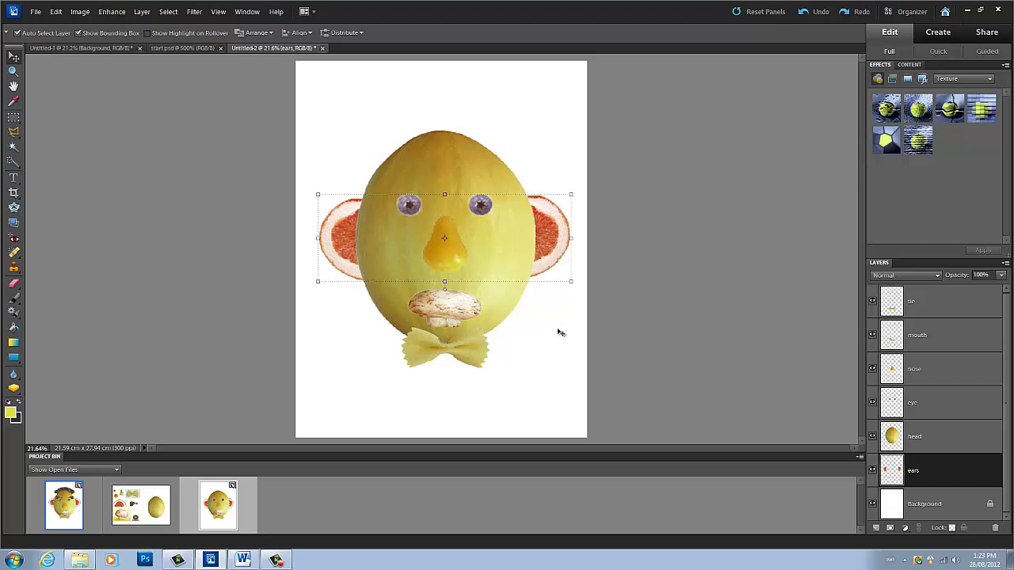
key(Right)
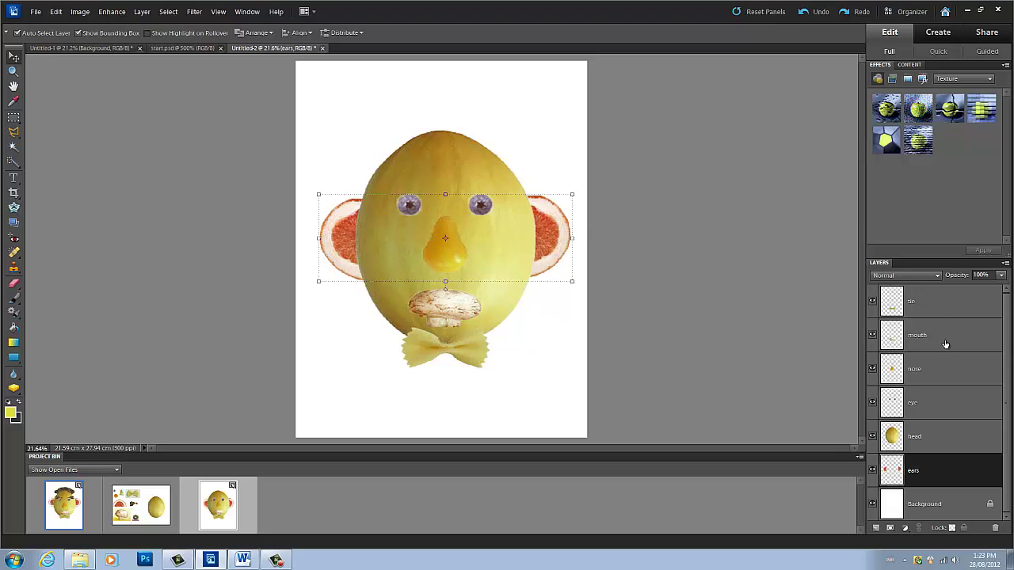
Step: Make the tie layer active in Untitled-2, switch to start.psd and clear the grapefruit selection
click(936, 304)
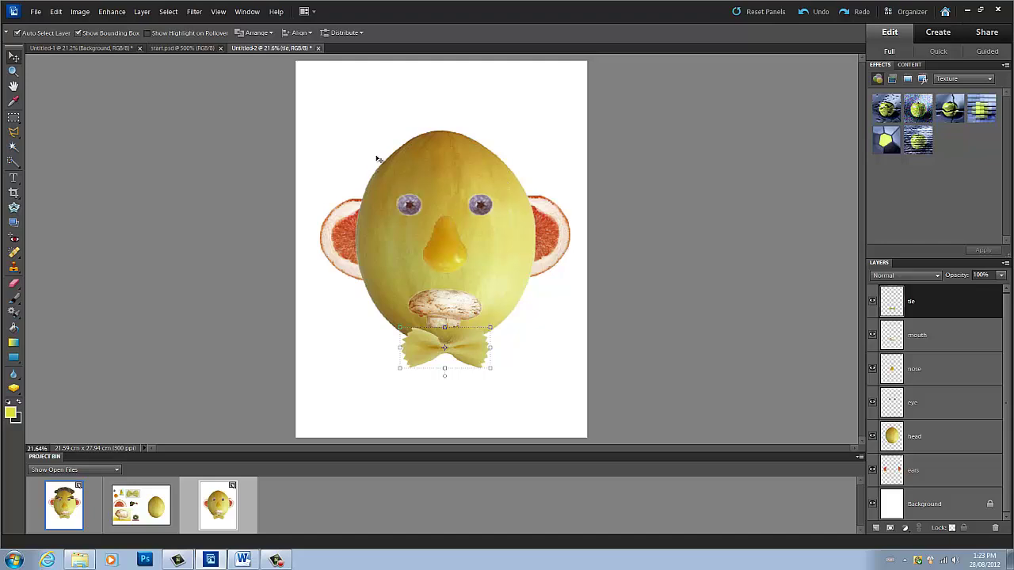
click(179, 48)
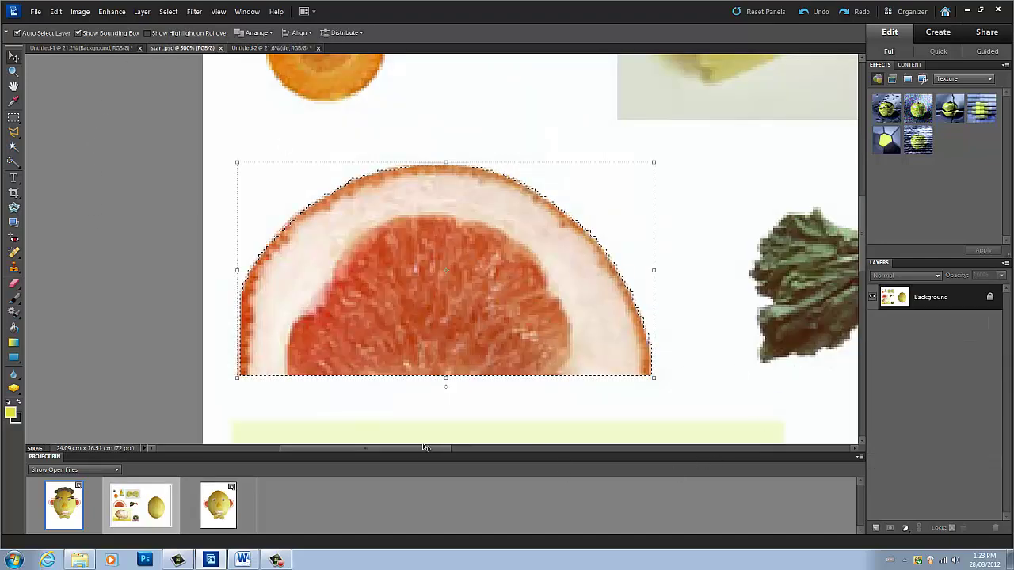
key(ctrl+d)
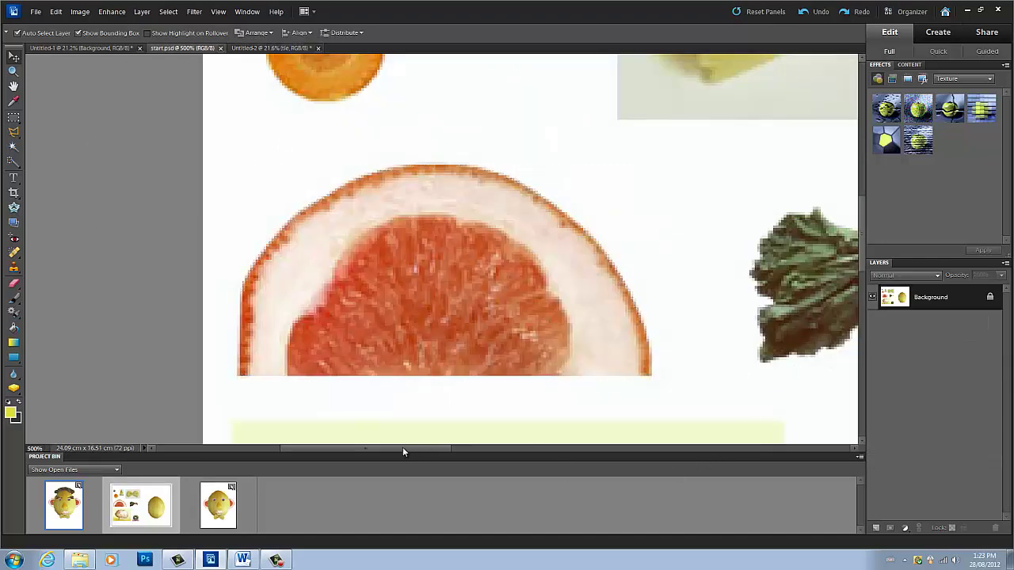
Step: Select the whole radish bunch in start.psd with the Magic Wand, adding areas until leaves, stems and red radishes are included
drag(402, 449, 504, 451)
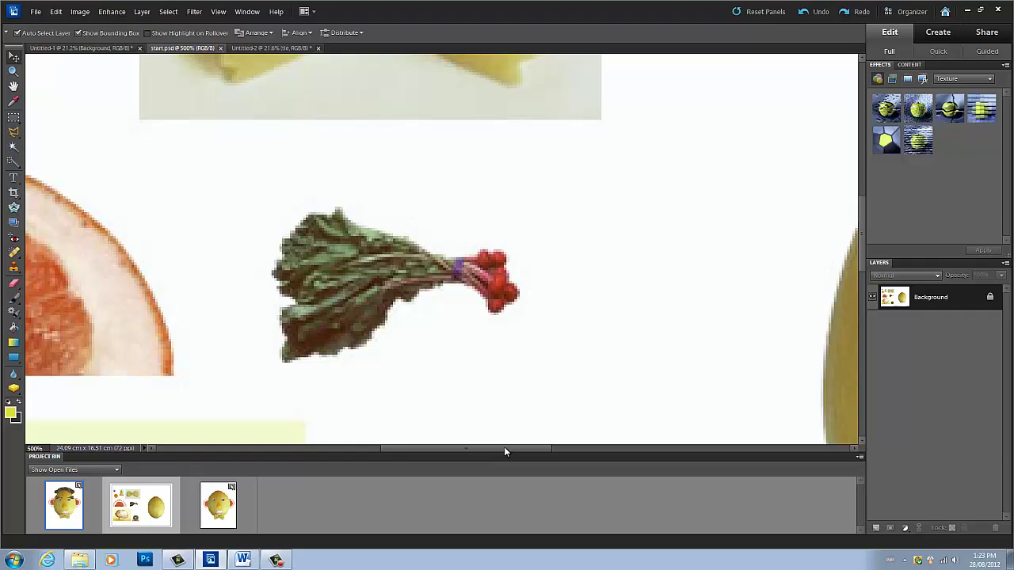
click(13, 147)
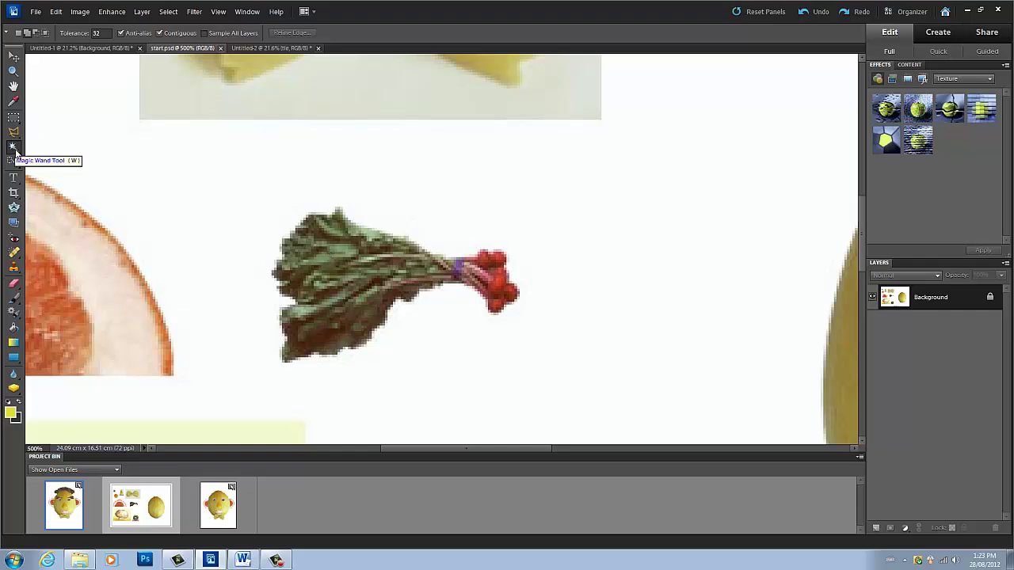
click(296, 237)
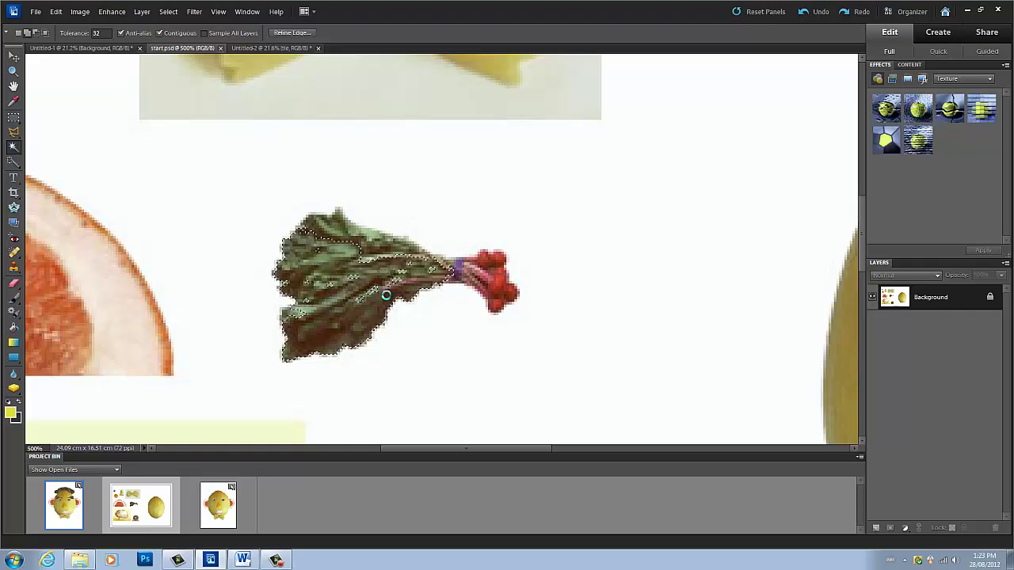
shift+click(340, 241)
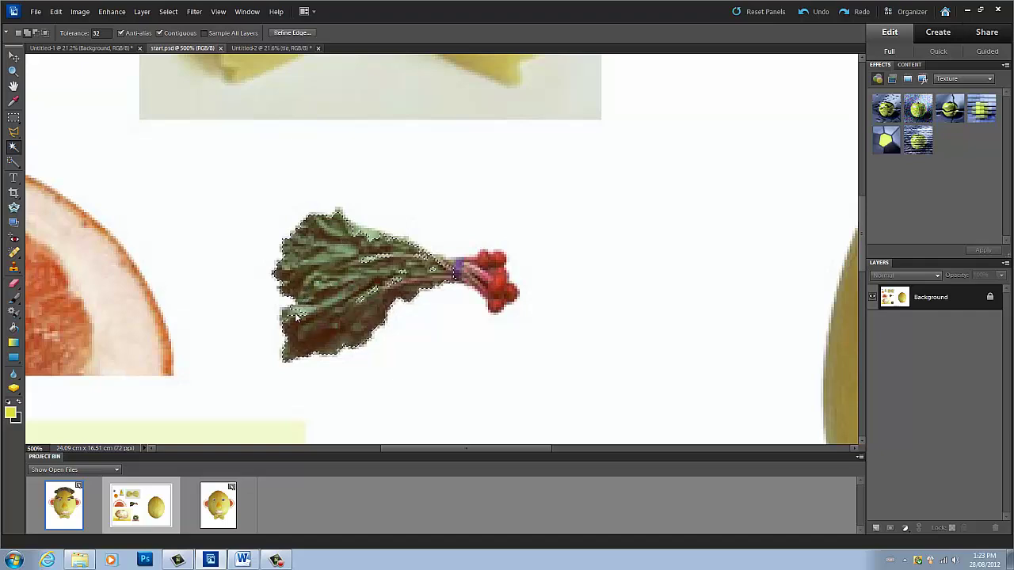
click(374, 260)
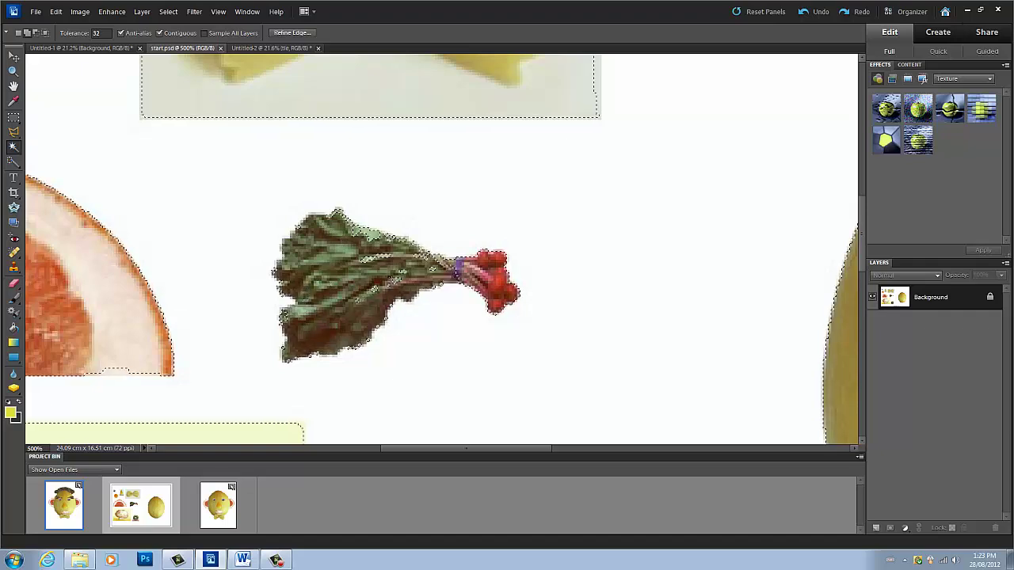
click(366, 278)
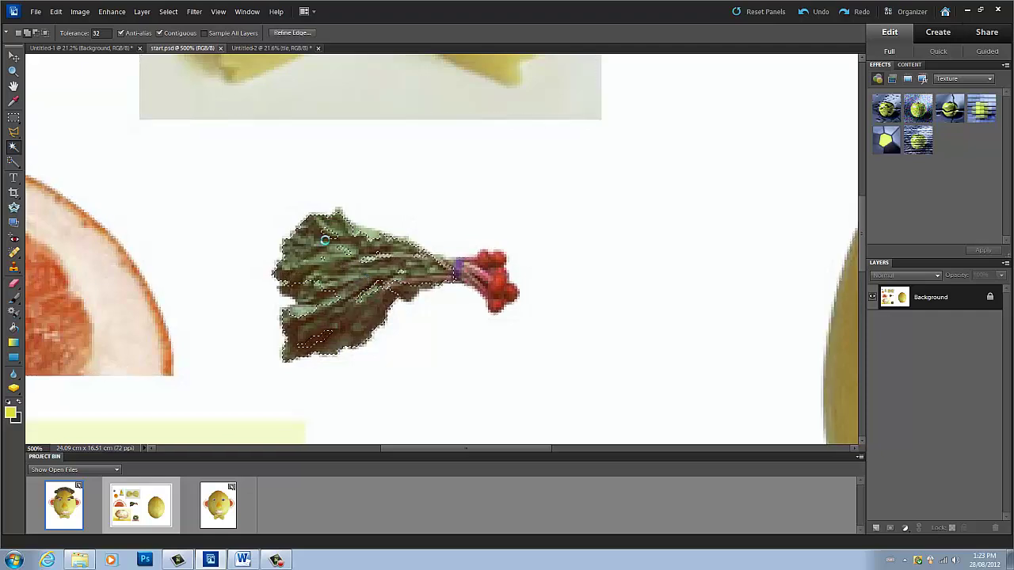
click(314, 325)
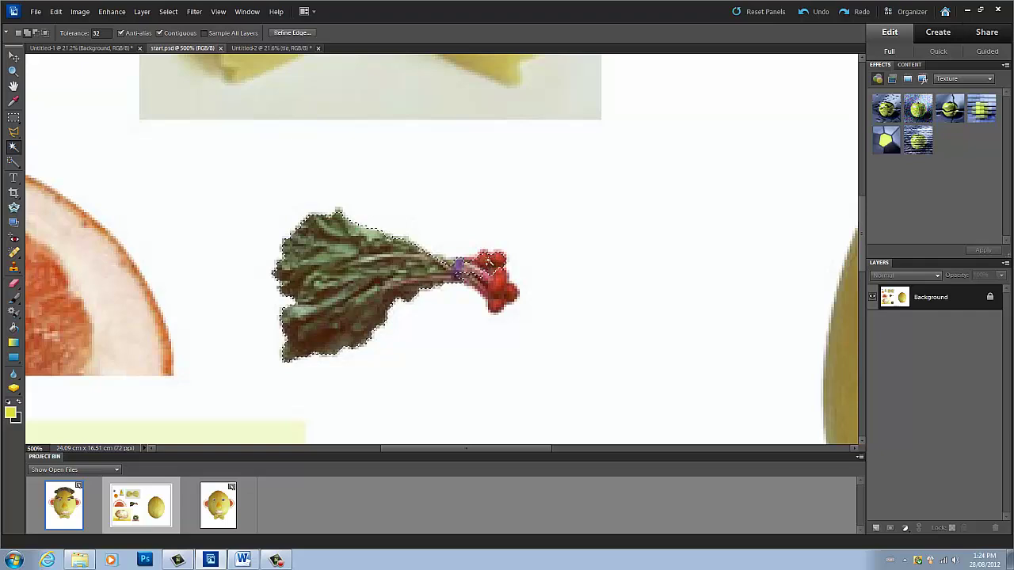
click(495, 299)
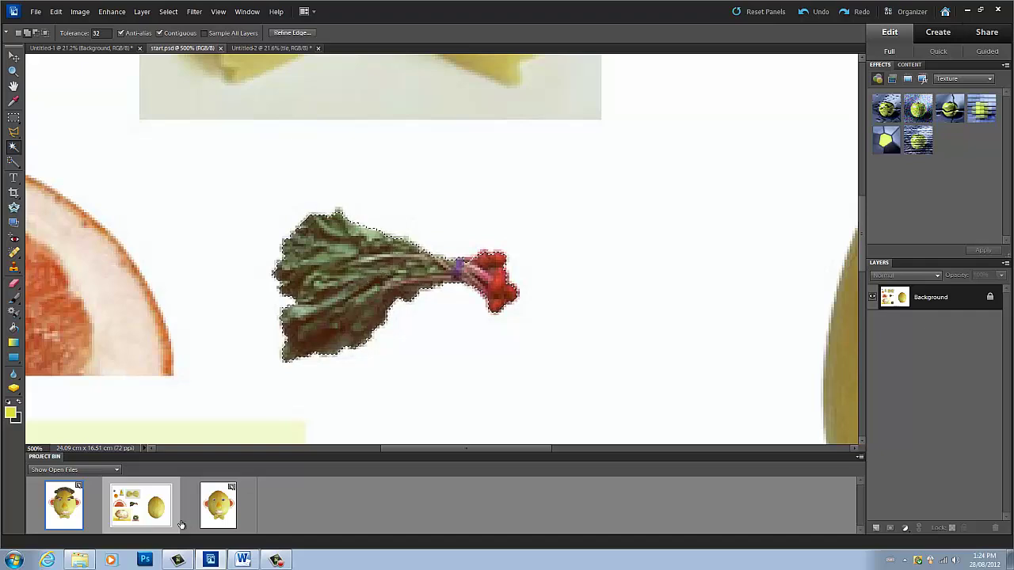
Step: Paste the radish bunch into Untitled-2, enlarge it and place it above the face's left-hand eye as an eyebrow
click(216, 511)
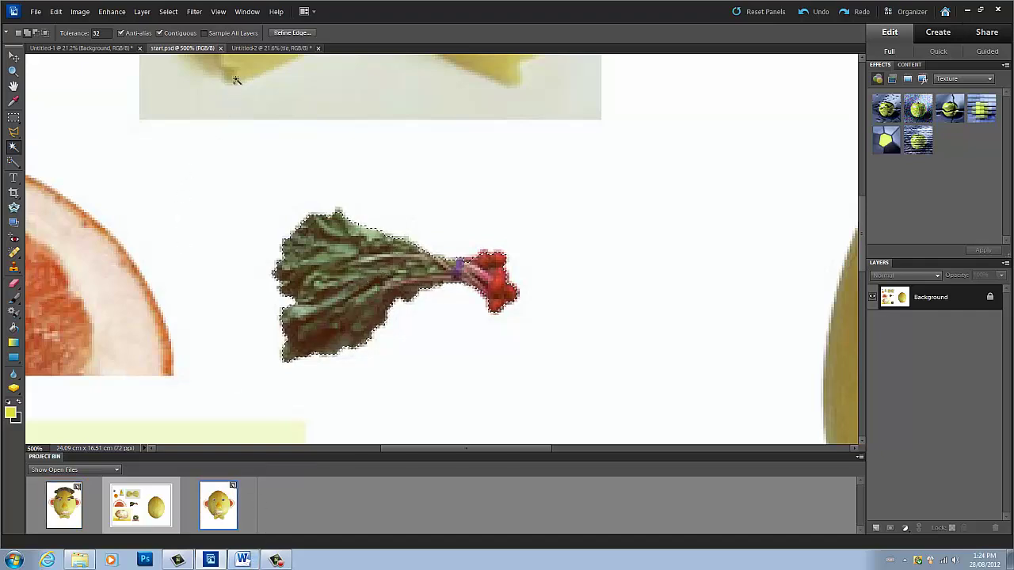
click(265, 47)
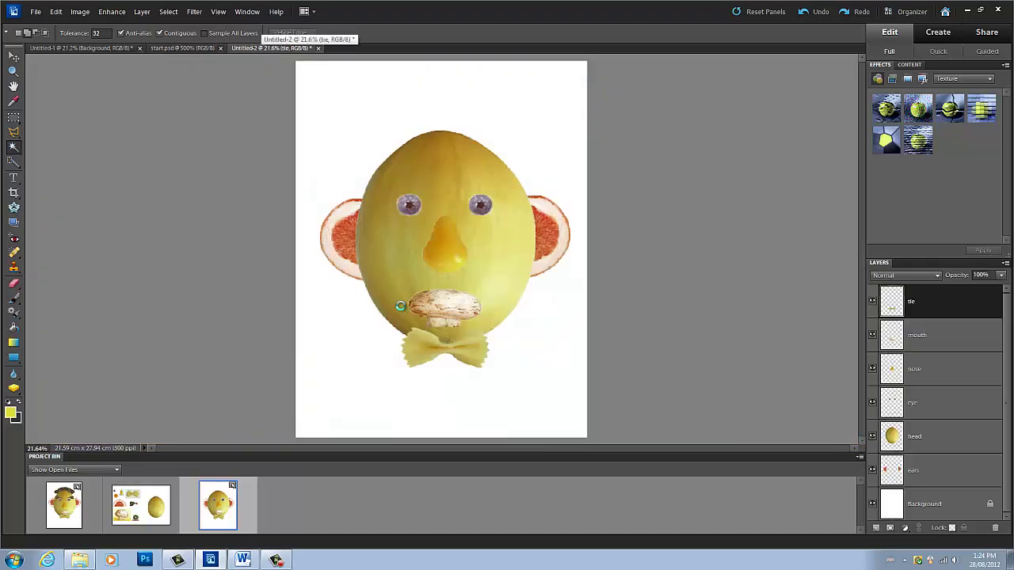
key(ctrl+v)
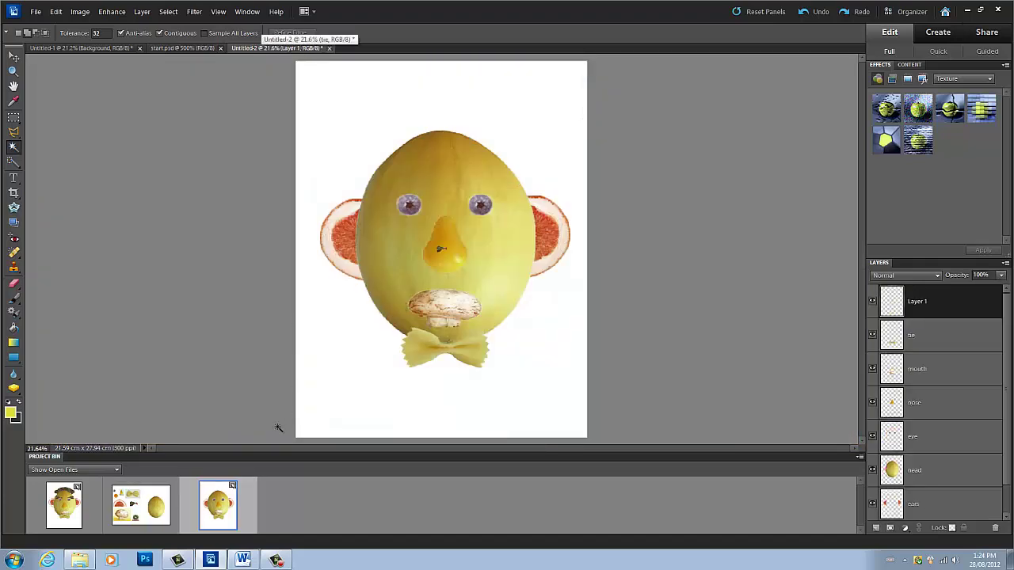
key(v)
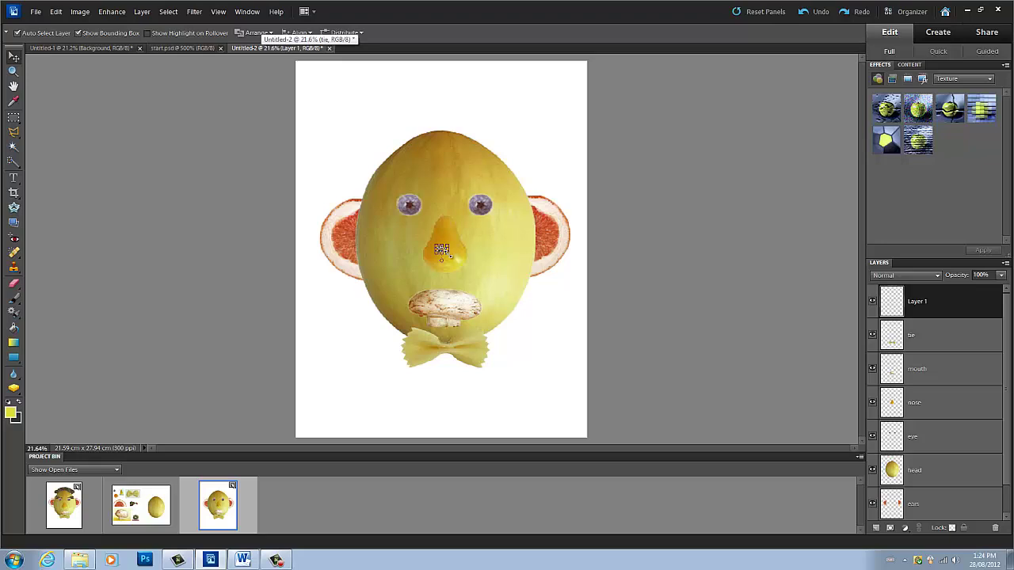
drag(449, 256, 404, 190)
key(Return)
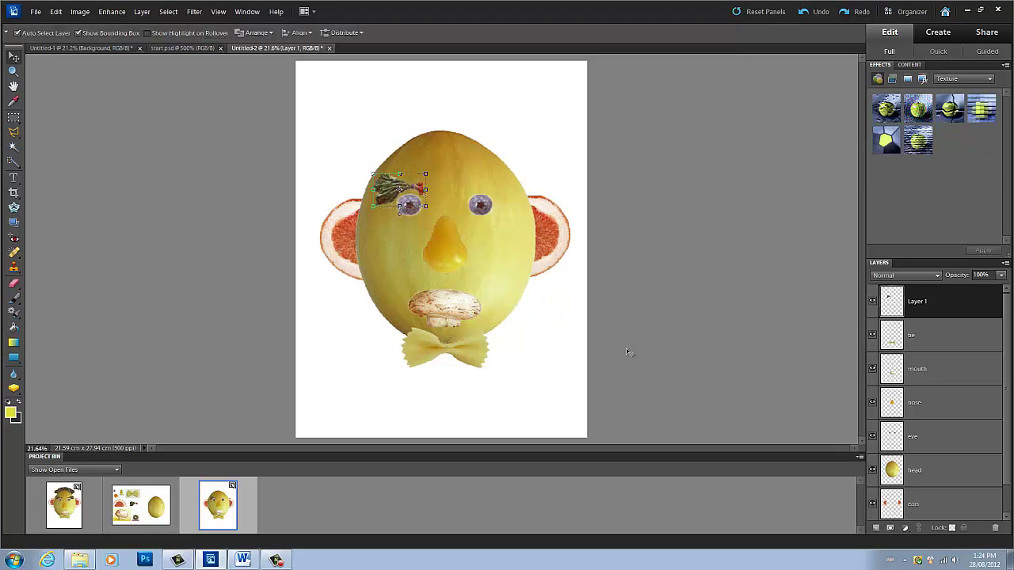
Step: Duplicate the eyebrow layer, flip the copy horizontally and place it above the right-hand eye
key(ctrl+j)
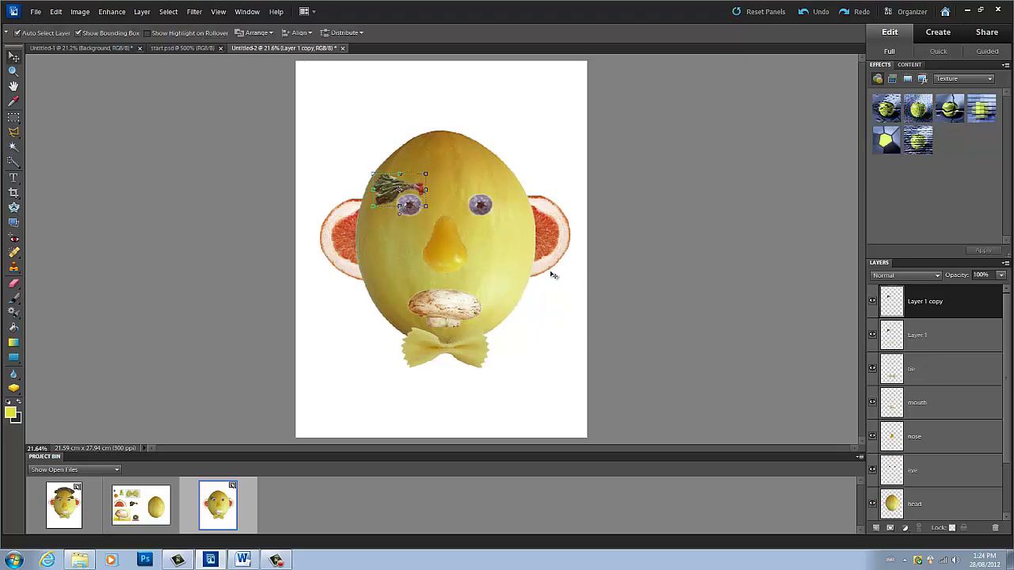
drag(371, 187, 512, 196)
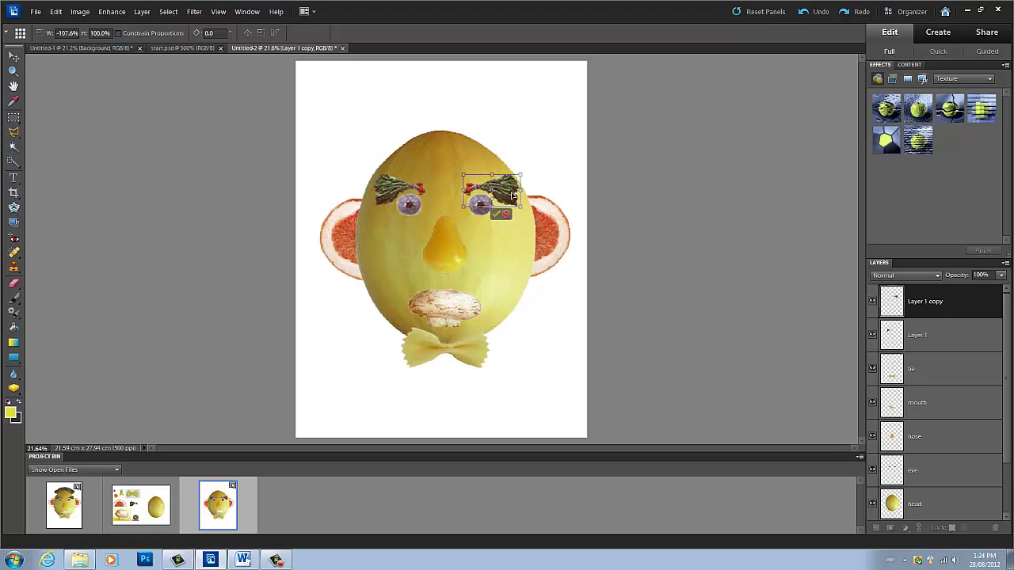
key(Return)
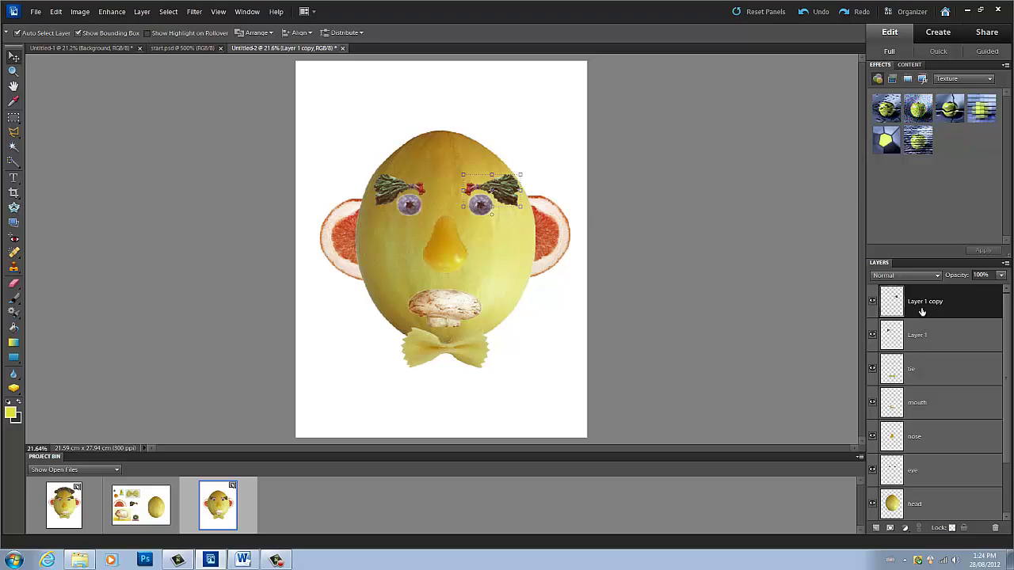
Step: Merge the two radish eyebrow layers and rename the merged layer as eyebrows
ctrl+click(932, 335)
right_click(933, 336)
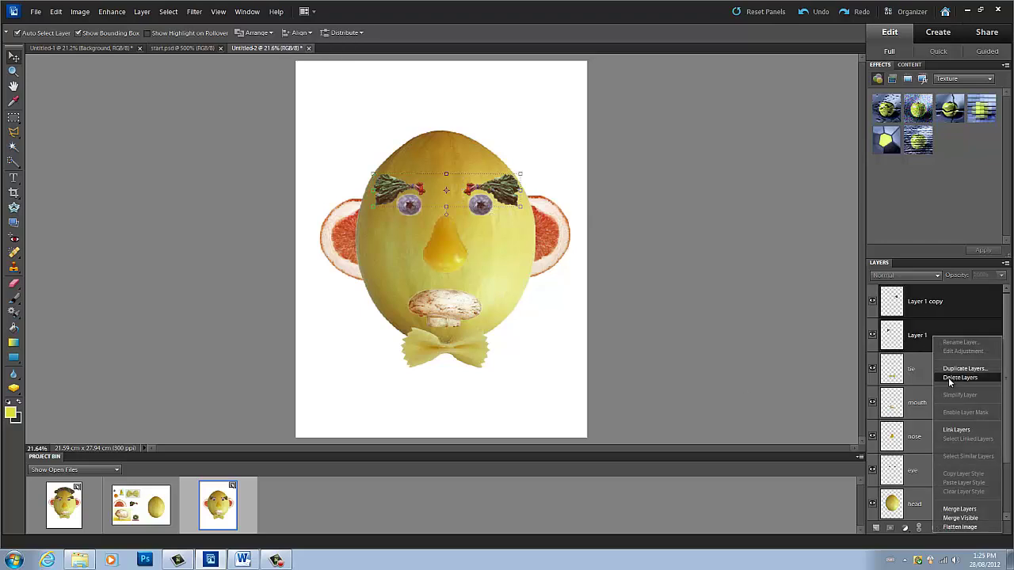
click(966, 509)
right_click(917, 306)
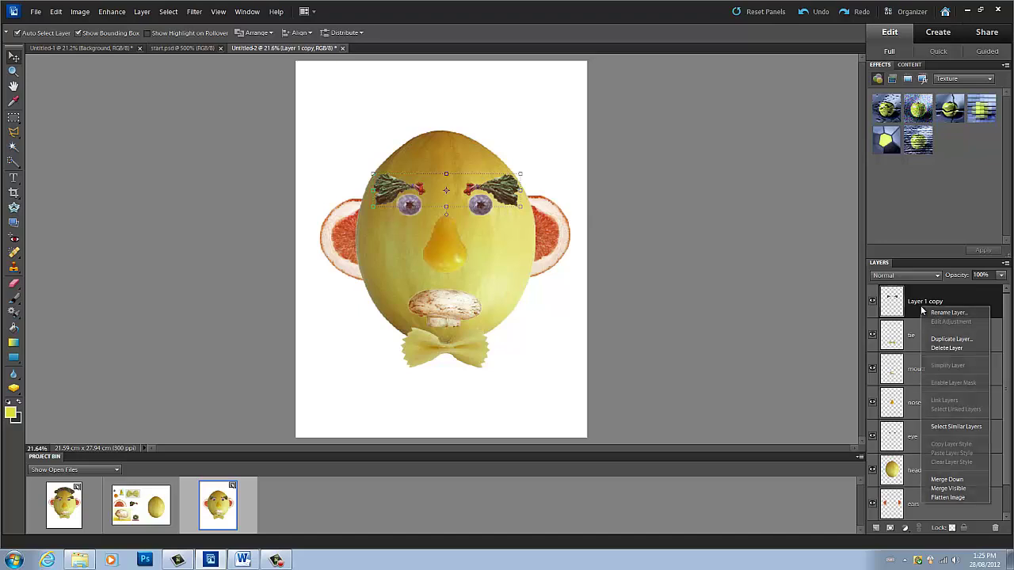
click(943, 312)
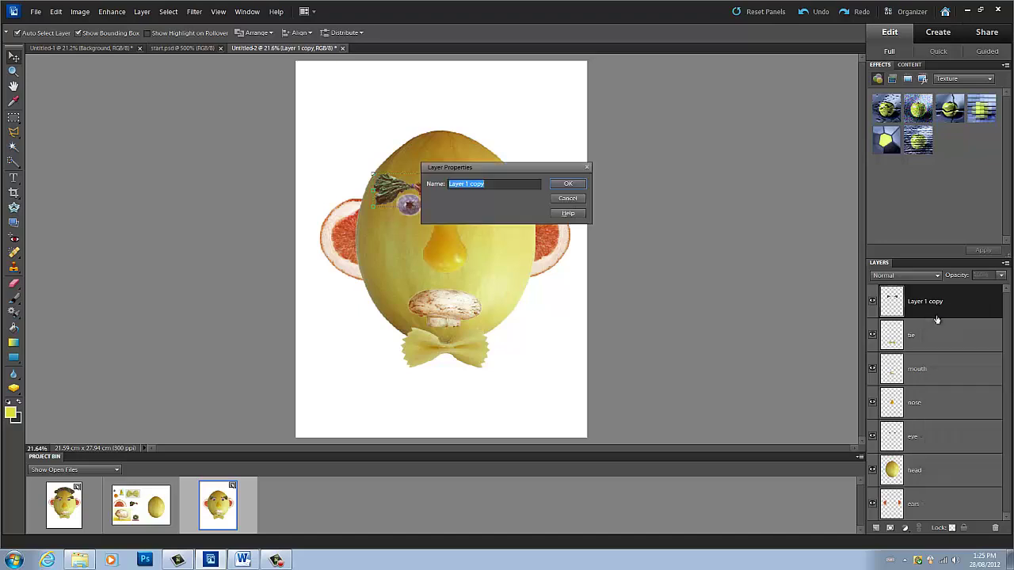
text(eyebrow)
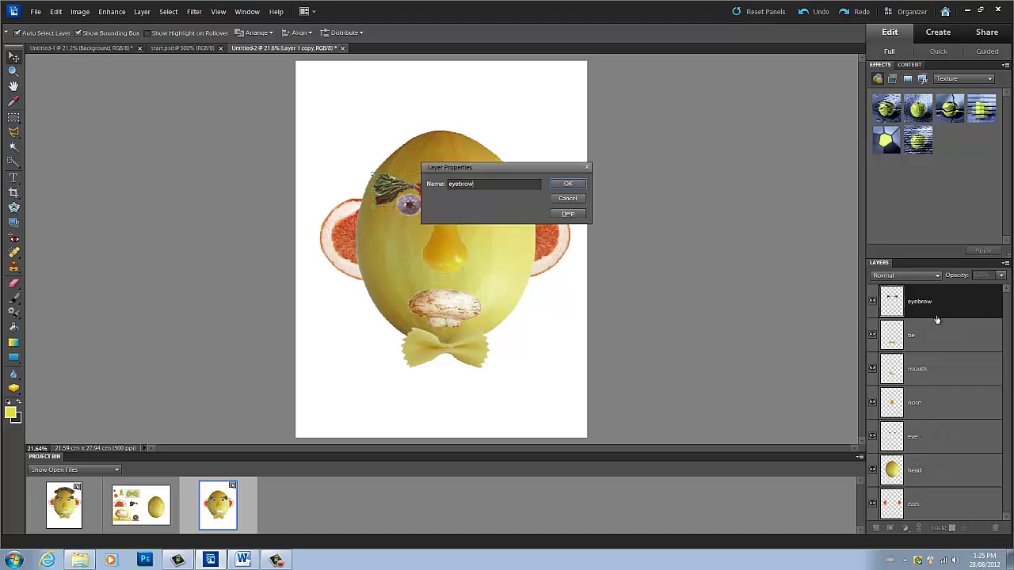
text(s)
key(Return)
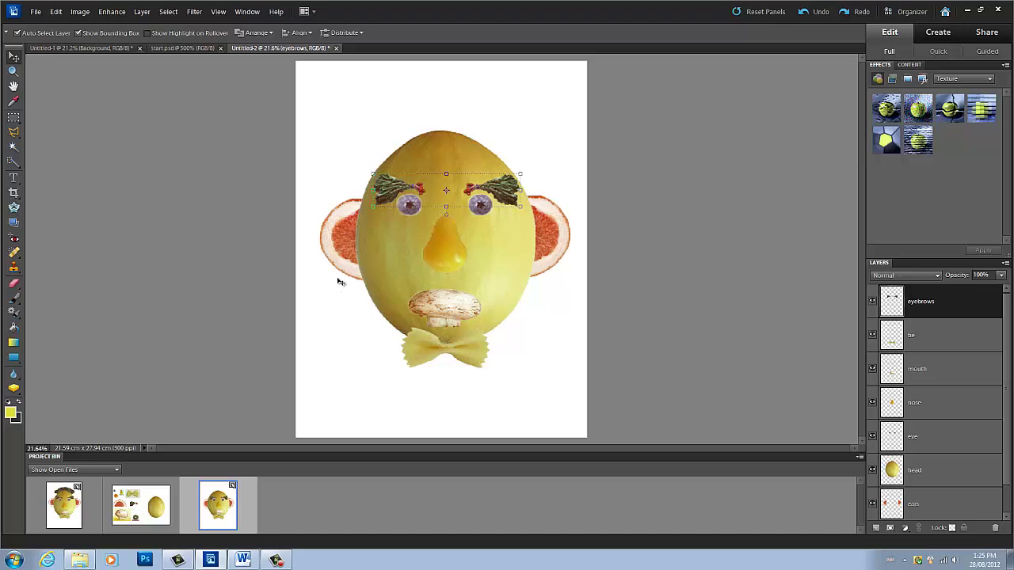
Step: Paste another radish bunch, enlarge it, rotate it about 45° and place it on the melon's upper-left edge as hair
key(ctrl+alt+shift+n)
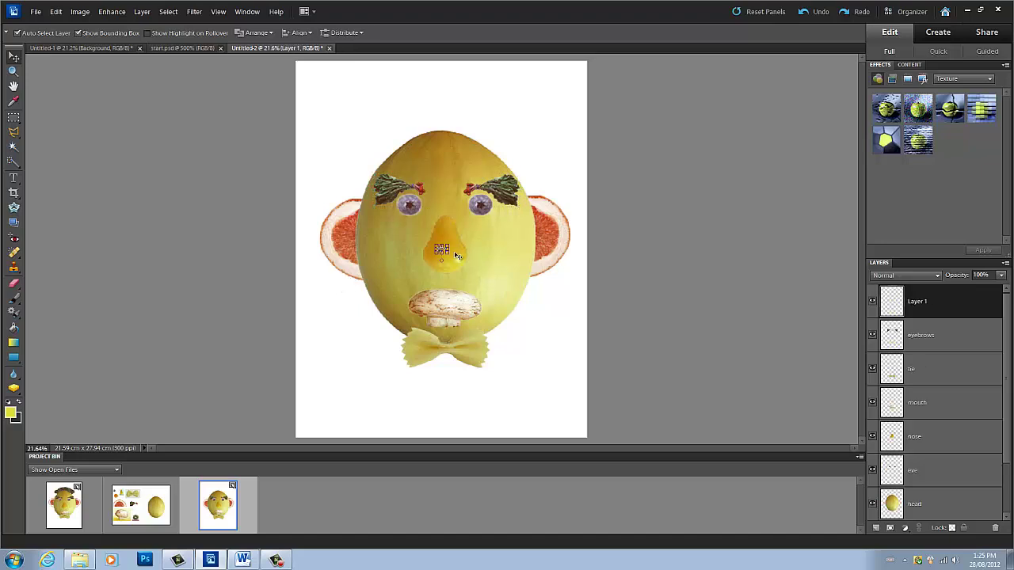
drag(441, 249, 449, 160)
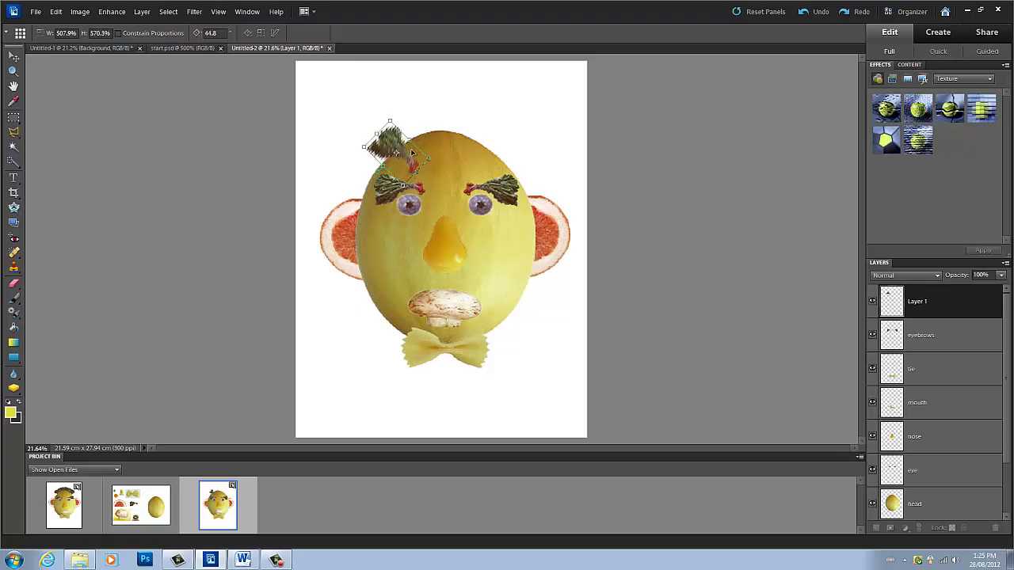
key(Return)
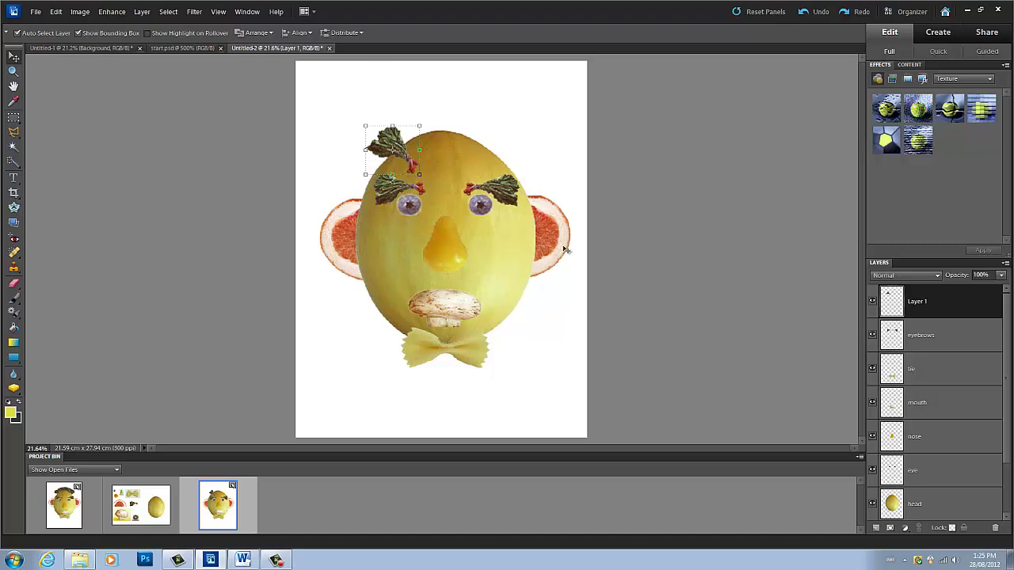
Step: Duplicate the radish hair twice, offsetting each copy slightly up and to the right along the head's edge
key(ctrl+j)
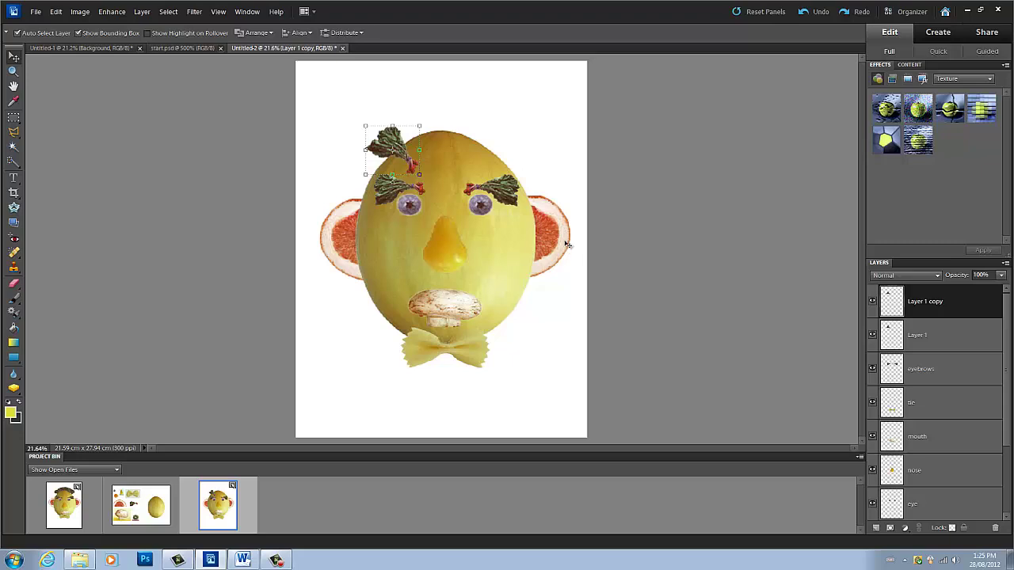
drag(394, 141, 405, 137)
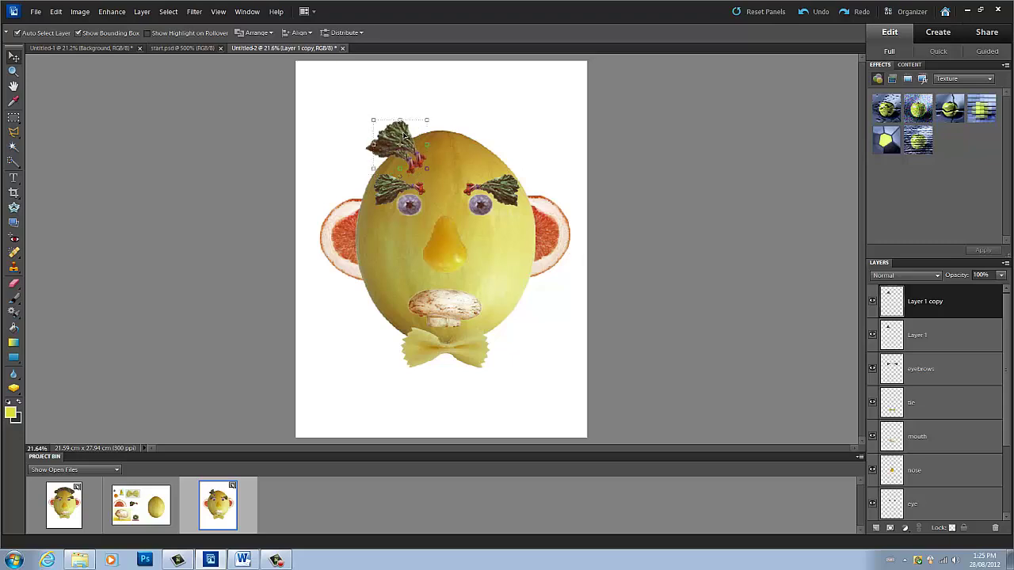
key(ctrl+j)
drag(404, 136, 414, 126)
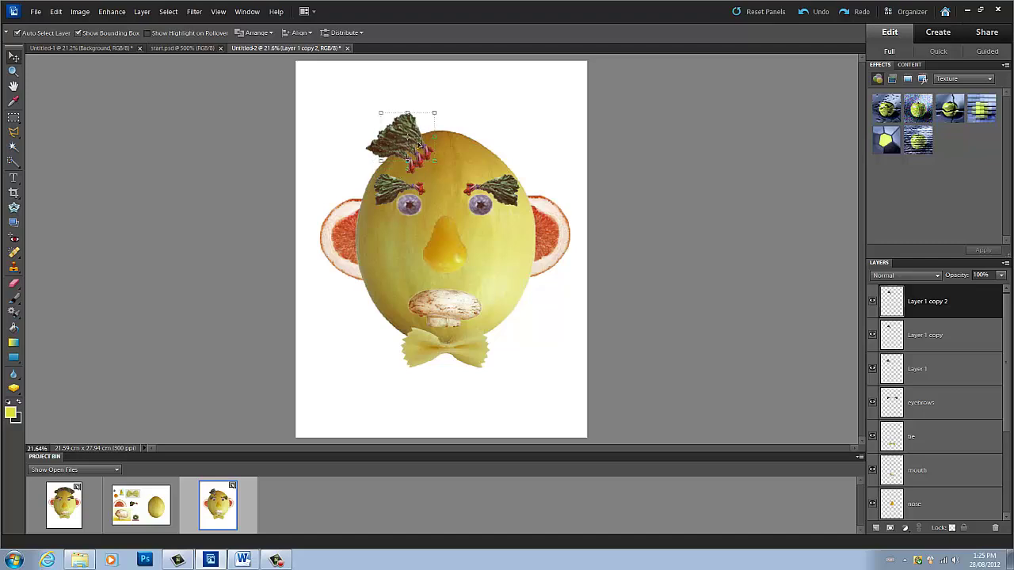
Step: Merge the three radish hair layers into one layer
shift+click(923, 370)
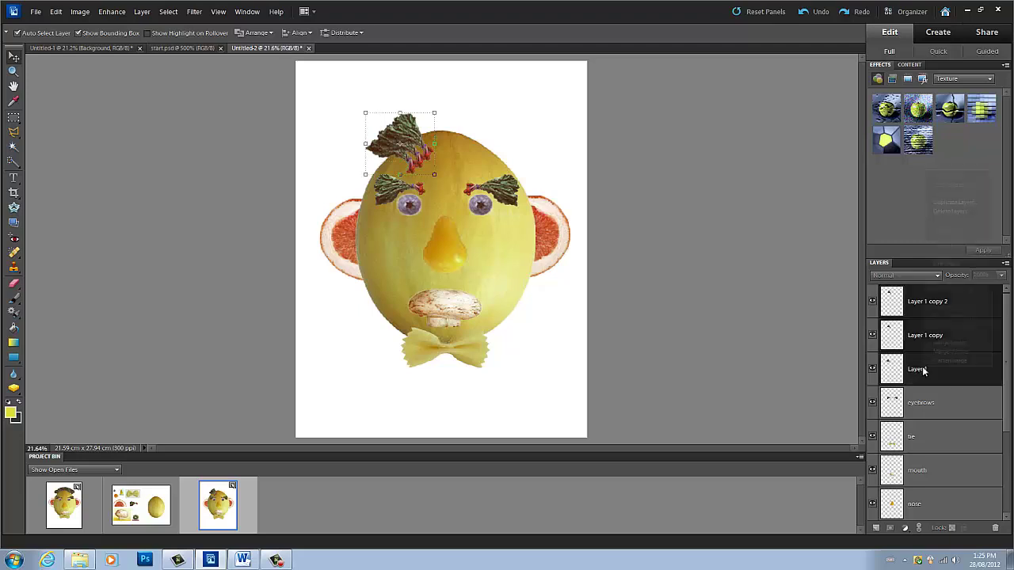
right_click(922, 366)
click(954, 342)
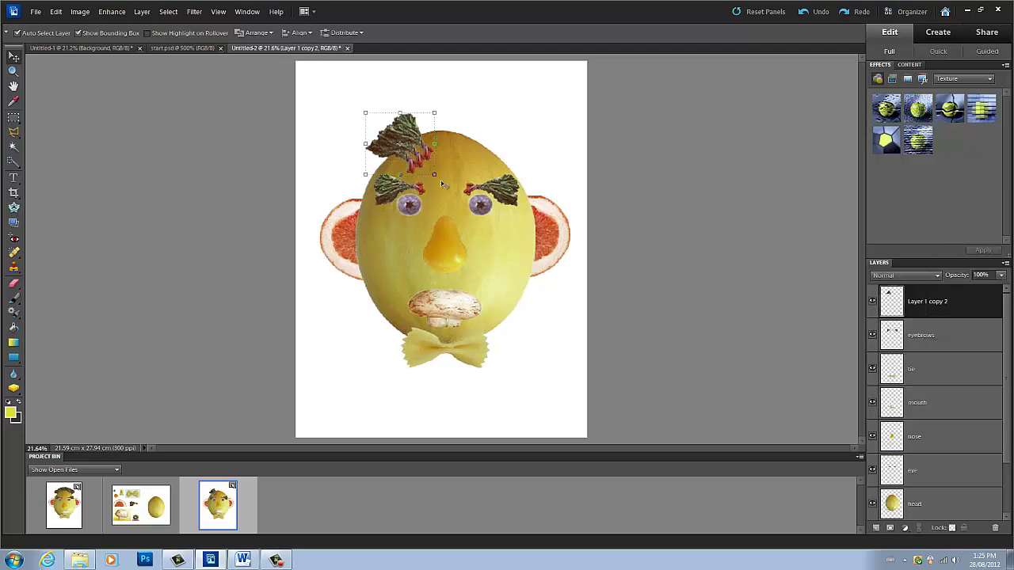
Step: Duplicate the merged hair tuft, rotate the copy 20° clockwise and position it further right along the top of the head
key(ctrl+j)
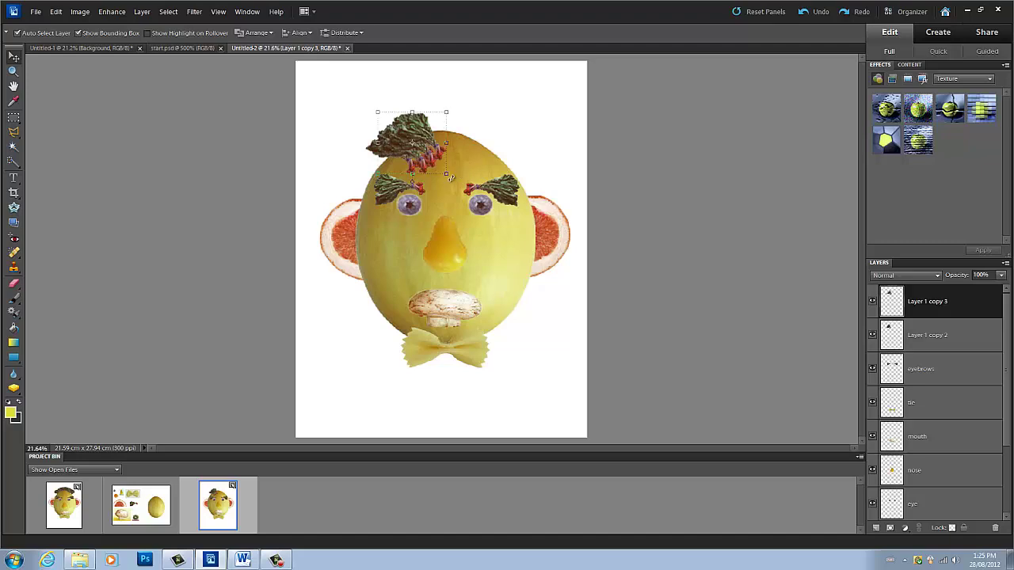
click(448, 176)
drag(448, 177, 434, 184)
drag(417, 134, 425, 118)
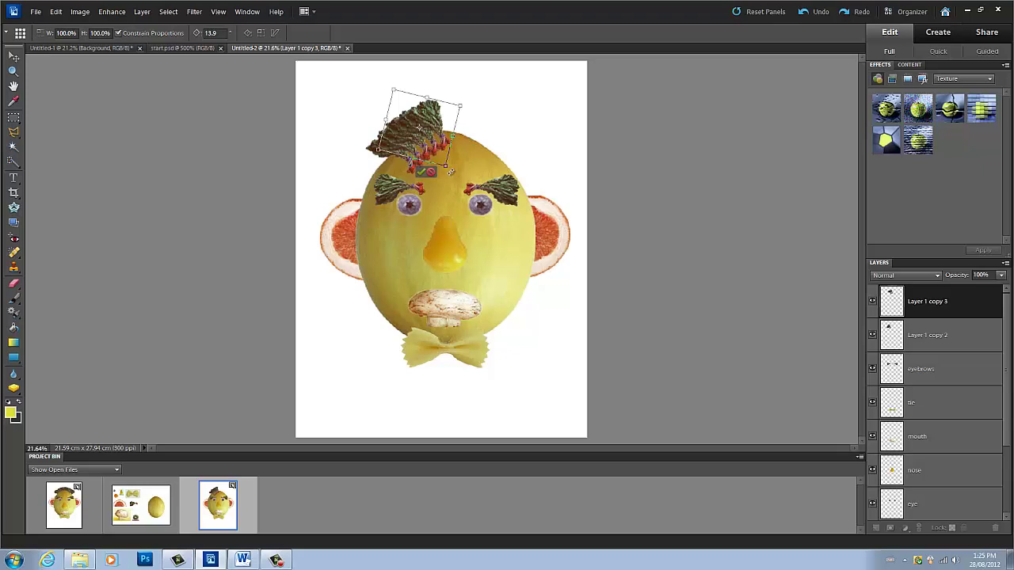
drag(450, 171, 446, 179)
drag(438, 136, 442, 121)
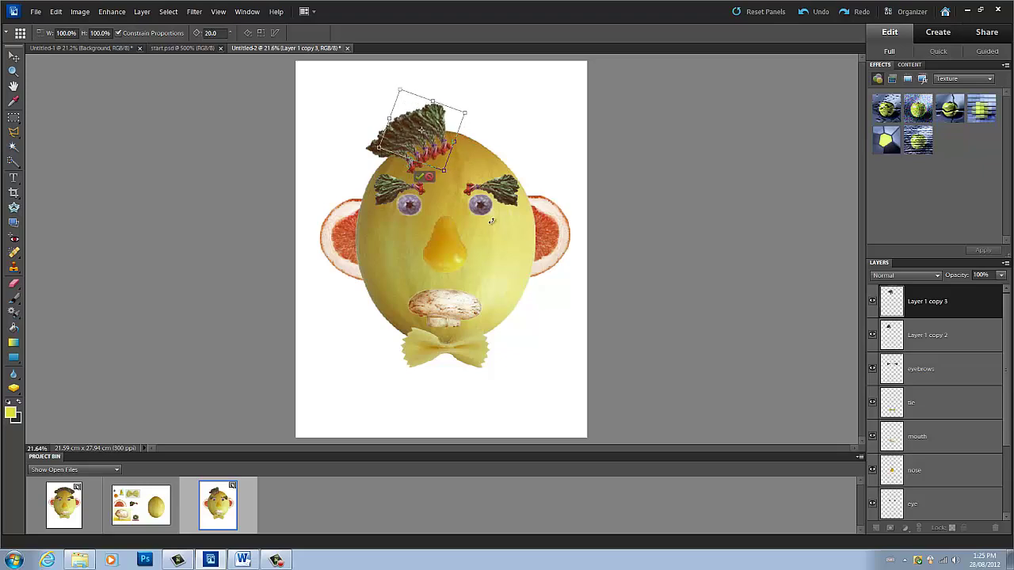
key(Return)
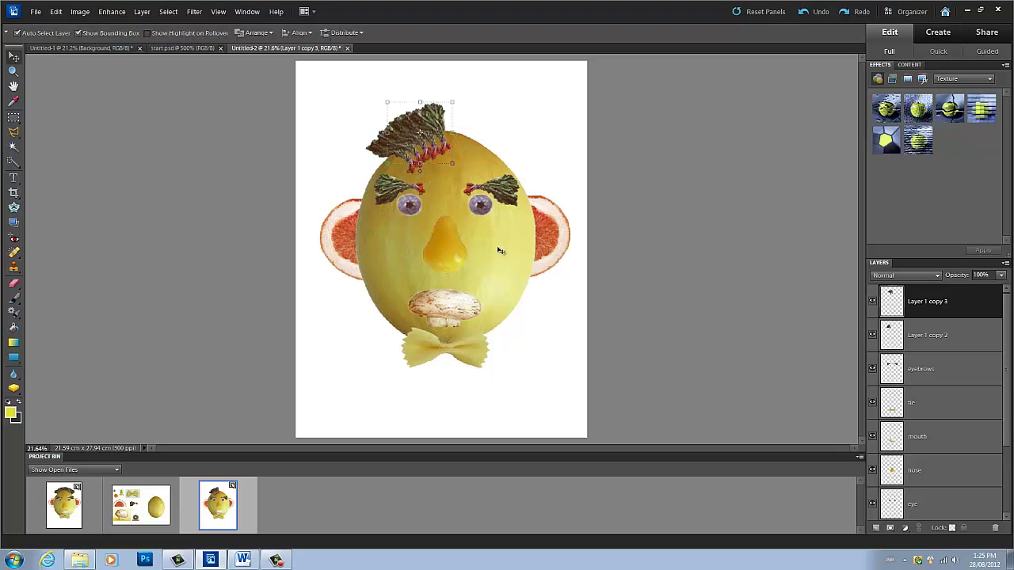
Step: Duplicate the rotated hair tuft, move the copy right and rotate it about 25.6° to follow the head's curve
key(ctrl+j)
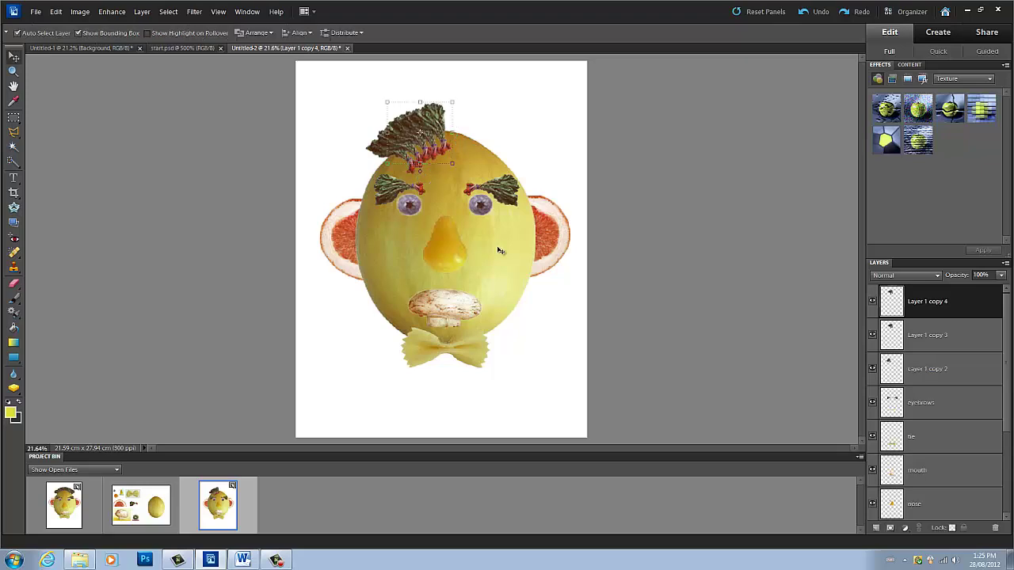
drag(441, 120, 450, 135)
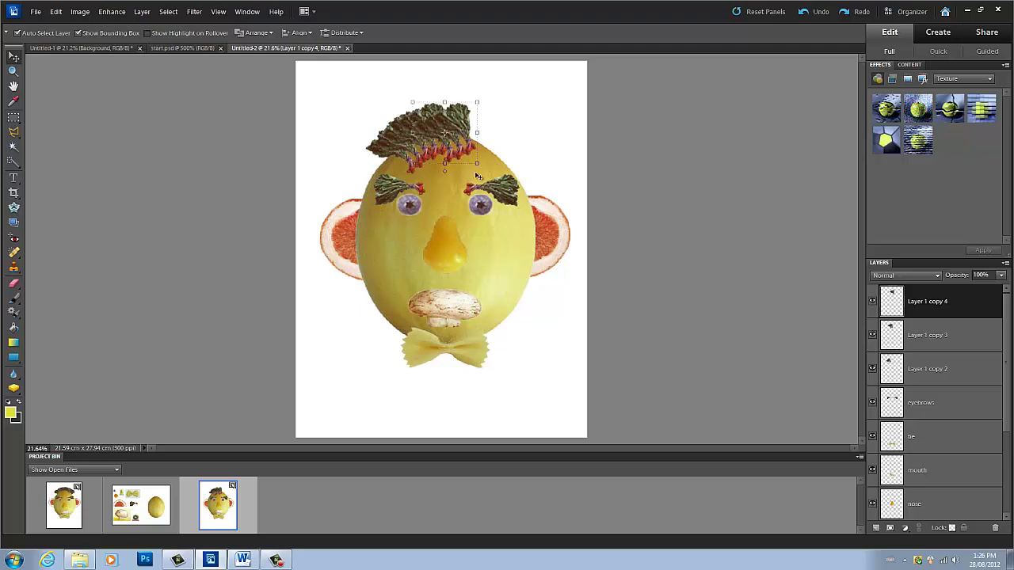
drag(485, 171, 453, 193)
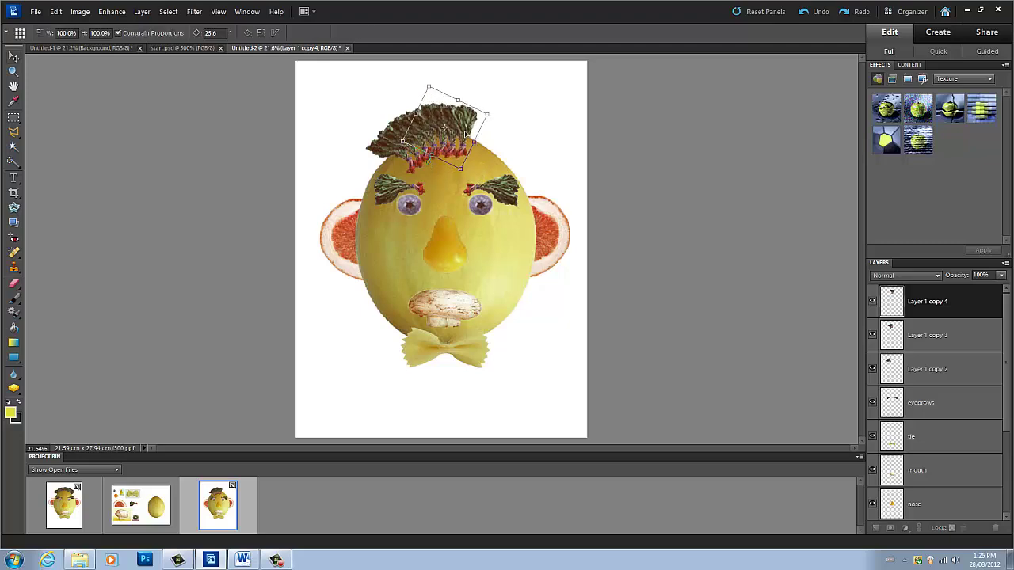
drag(466, 135, 466, 134)
key(Return)
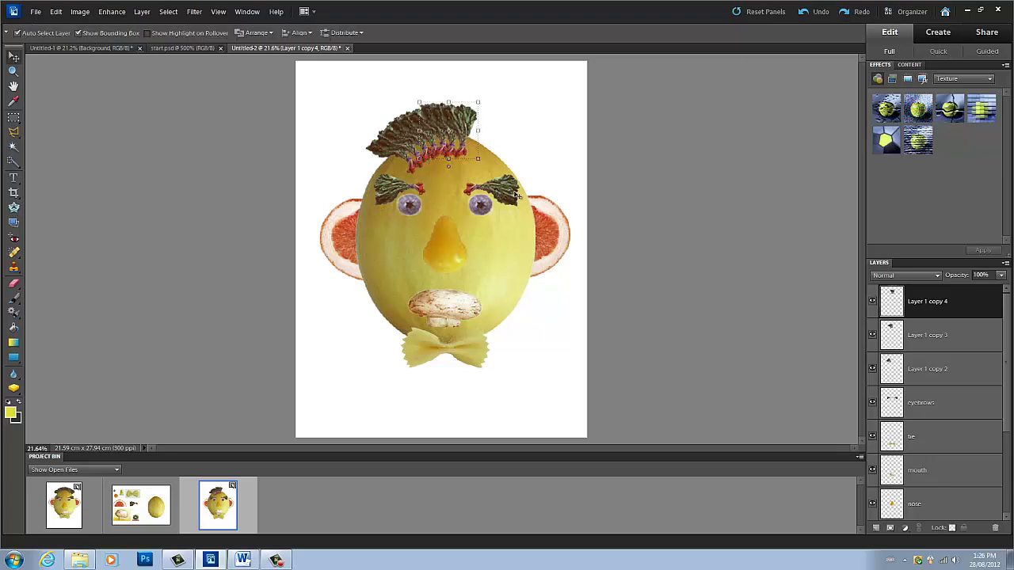
Step: Duplicate the rightmost hair tuft, move the copy further right and rotate it about 18.7° to extend the hair
shift+click(949, 370)
click(931, 306)
key(ctrl+j)
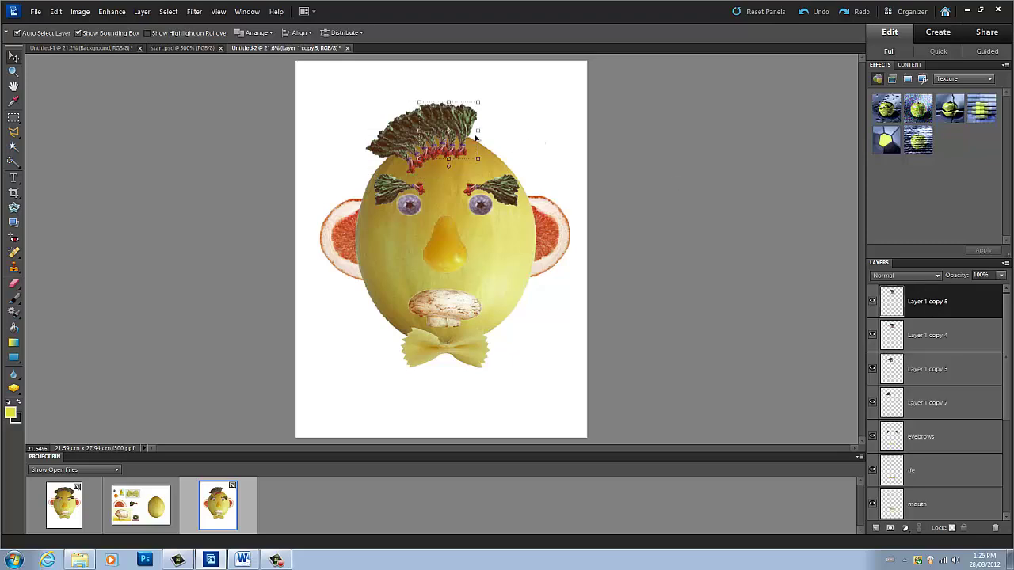
mouse_move(477, 138)
mouse_down()
mouse_move(491, 153)
mouse_move(468, 127)
mouse_move(478, 128)
mouse_up()
key(ctrl+z)
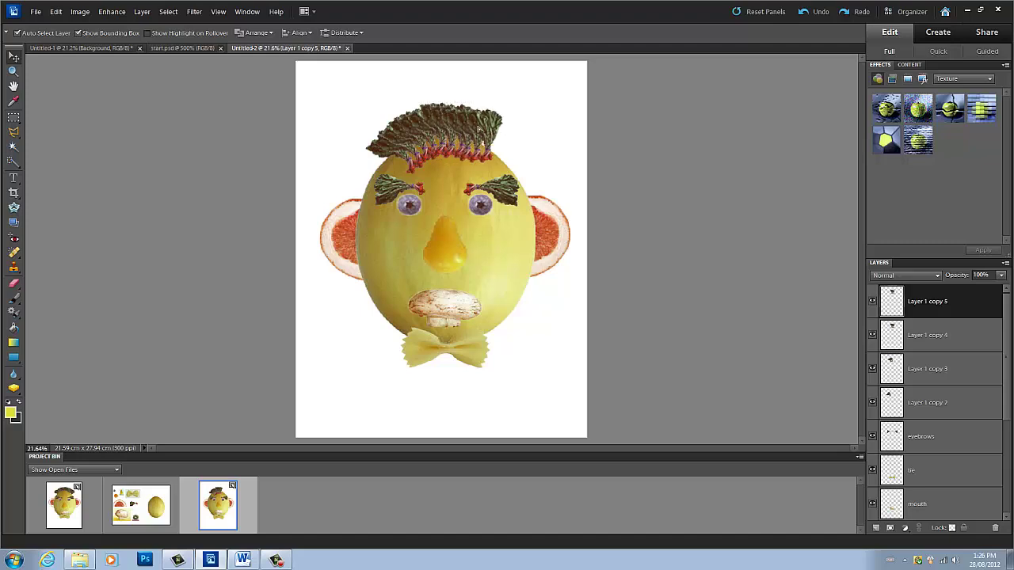
drag(504, 164, 495, 143)
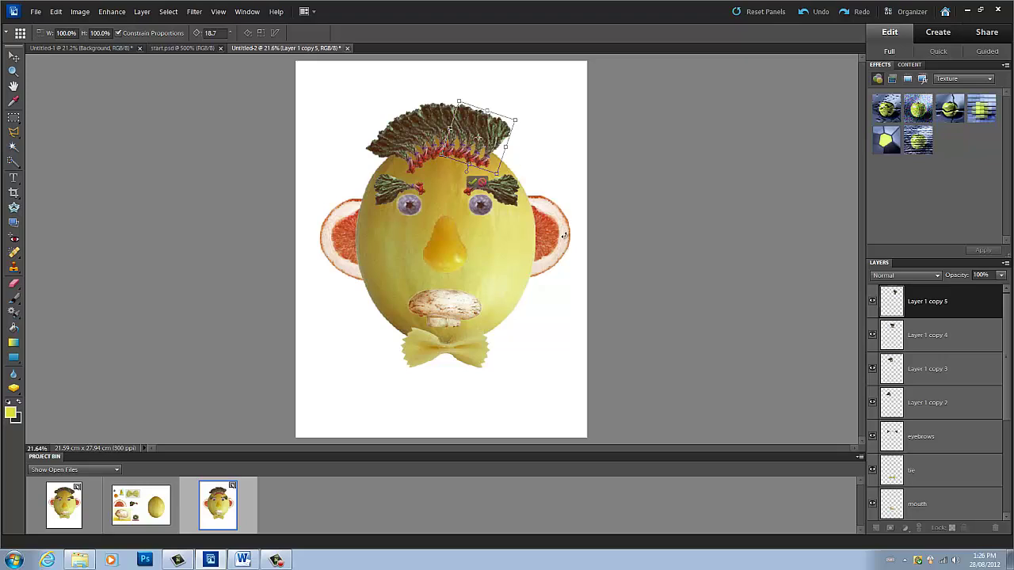
key(Return)
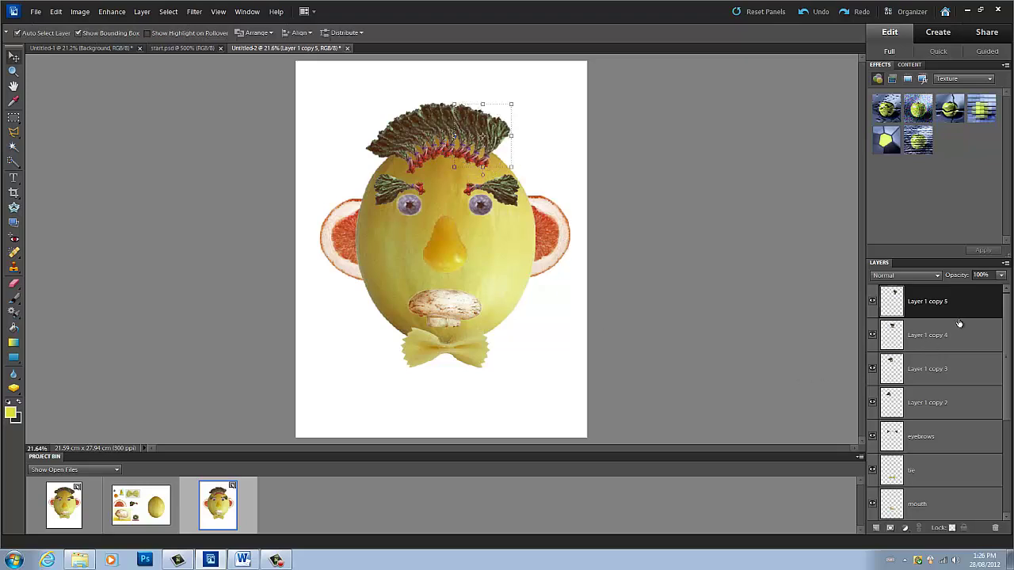
Step: Merge the four radish hair layers into one and duplicate the merged hair layer
shift+click(948, 412)
right_click(940, 404)
click(967, 385)
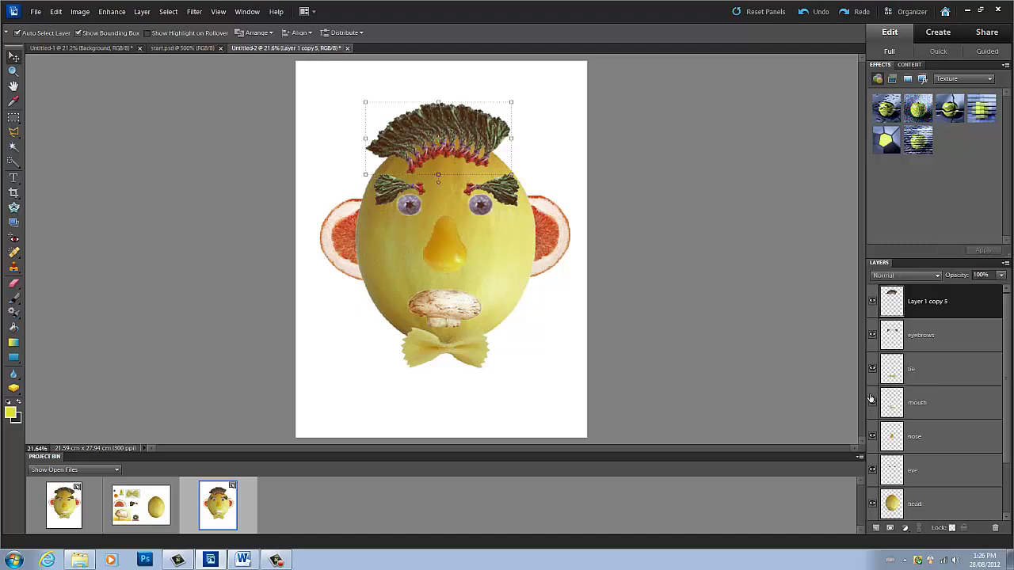
key(ctrl+j)
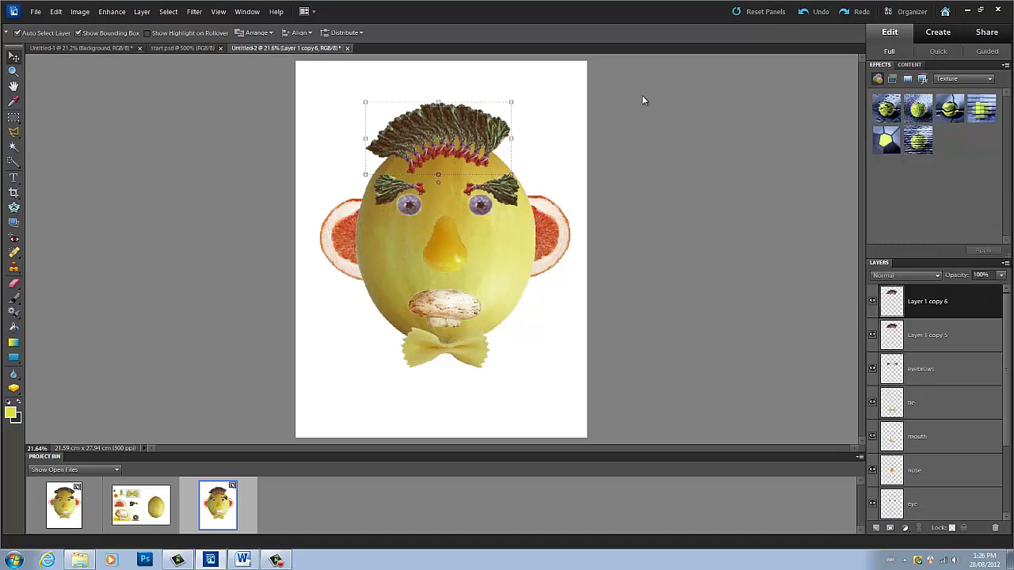
Step: Rotate the hair copy about -15.3° to cover the head's left side, duplicate it and rotate the new copy about 36.3° towards the right
drag(498, 128, 476, 114)
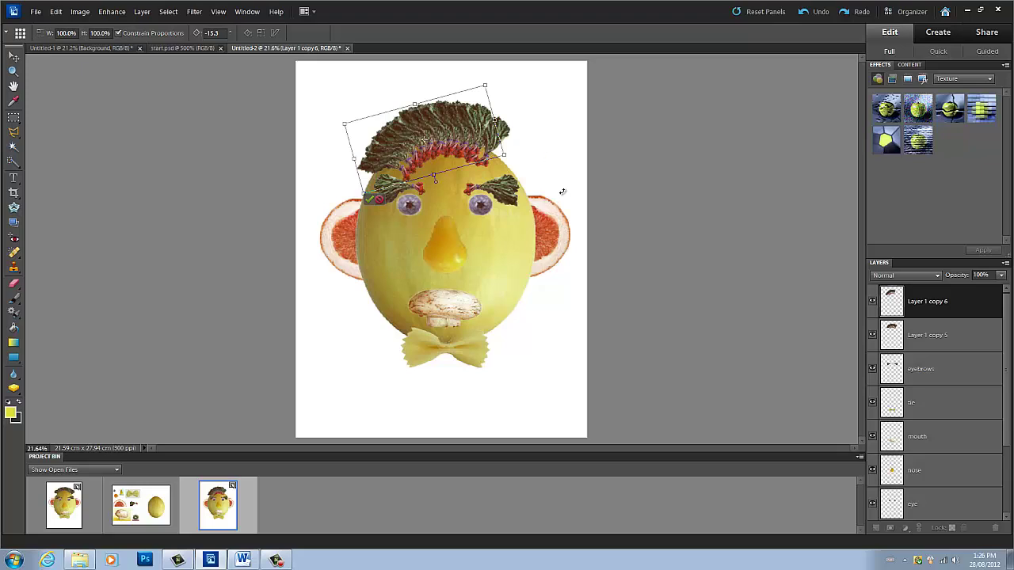
key(Return)
key(ctrl+j)
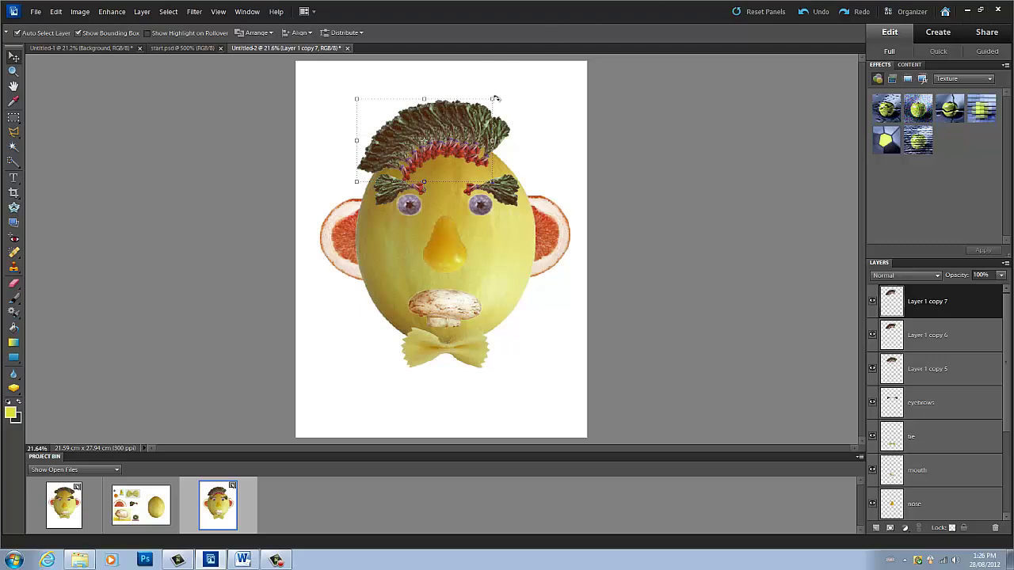
drag(496, 98, 501, 144)
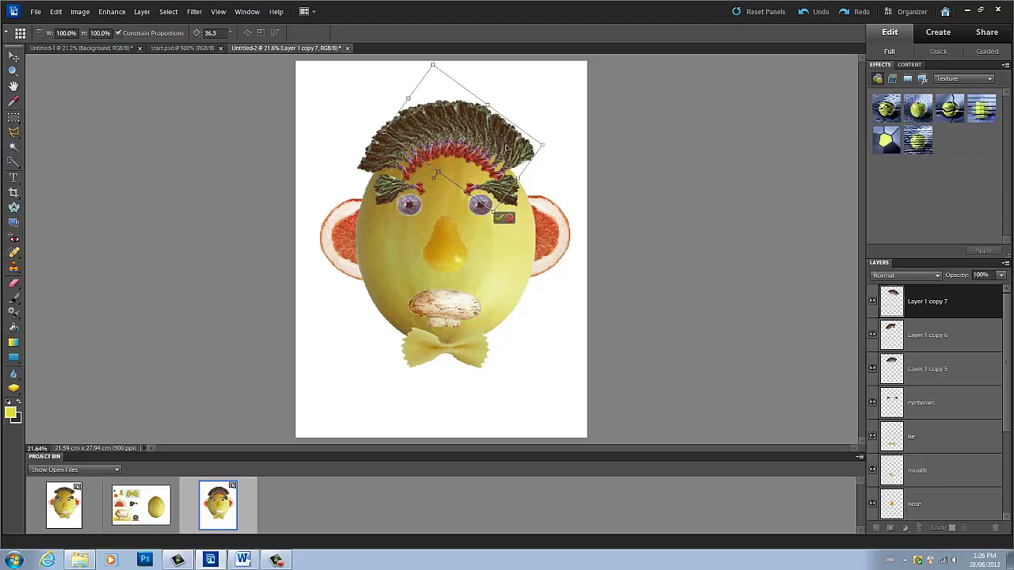
key(Return)
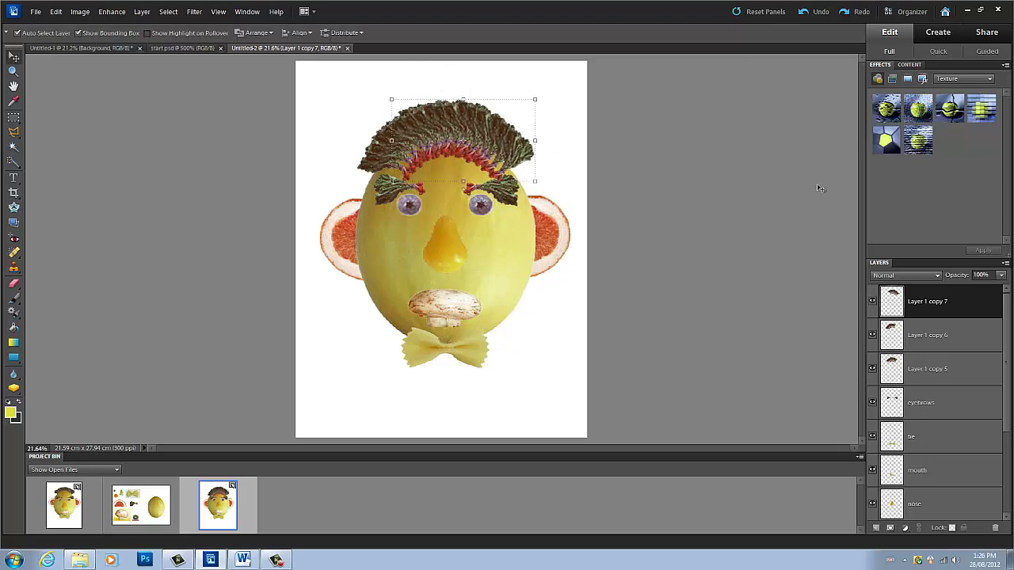
Step: Merge the three hair layers, Layer 1 copy 5 through Layer 1 copy 7, into one layer
right_click(919, 372)
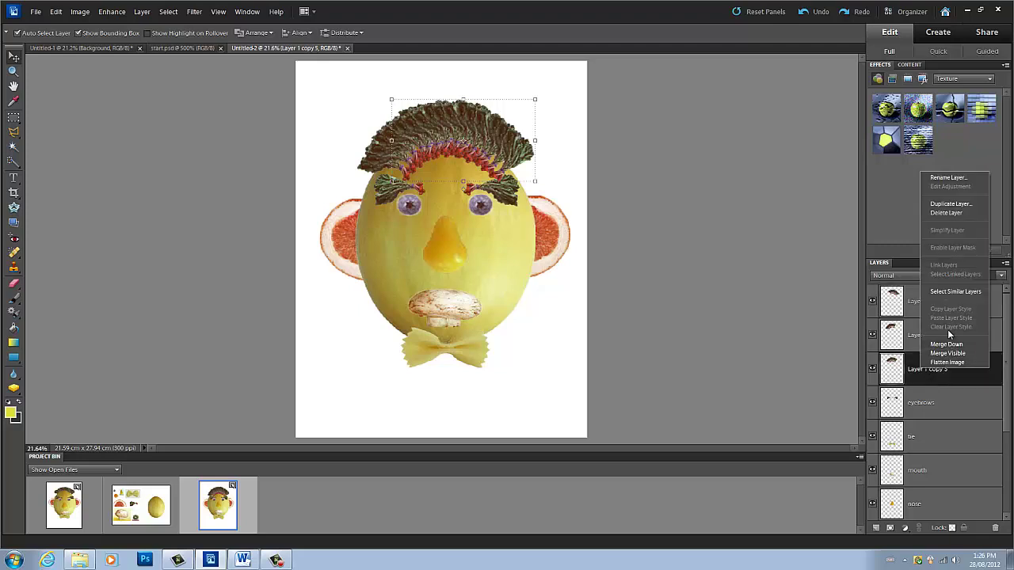
click(911, 304)
click(911, 304)
shift+click(923, 369)
right_click(923, 369)
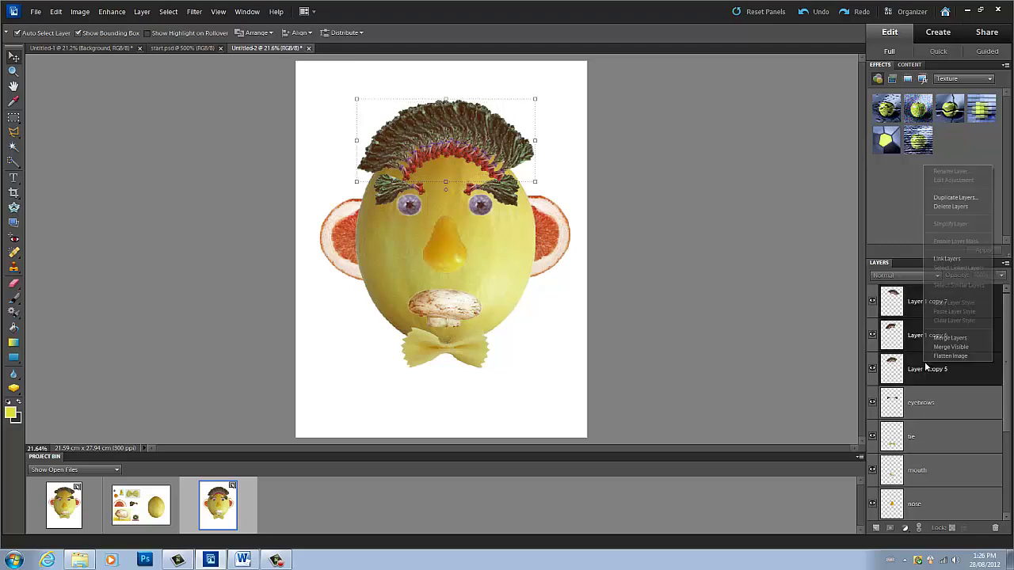
click(935, 339)
Step: Rename the merged hair layer as hair and move it directly below the head layer
right_click(936, 302)
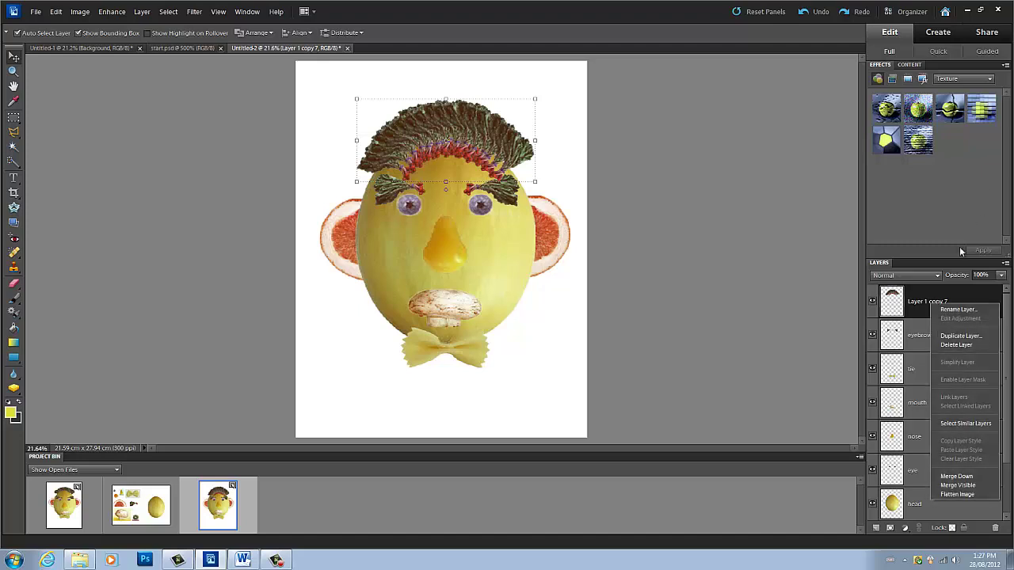
click(958, 309)
text(hair)
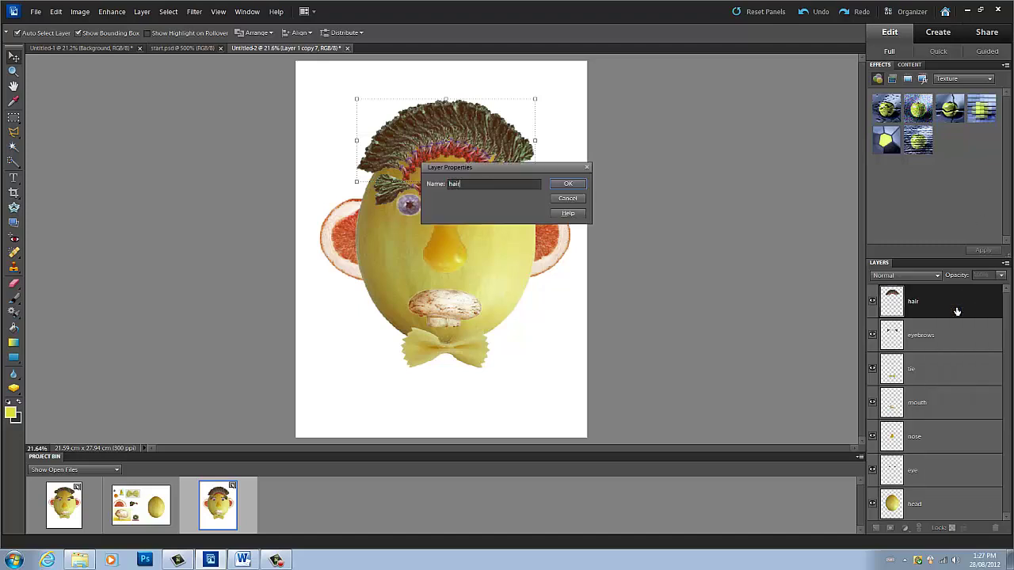
key(Return)
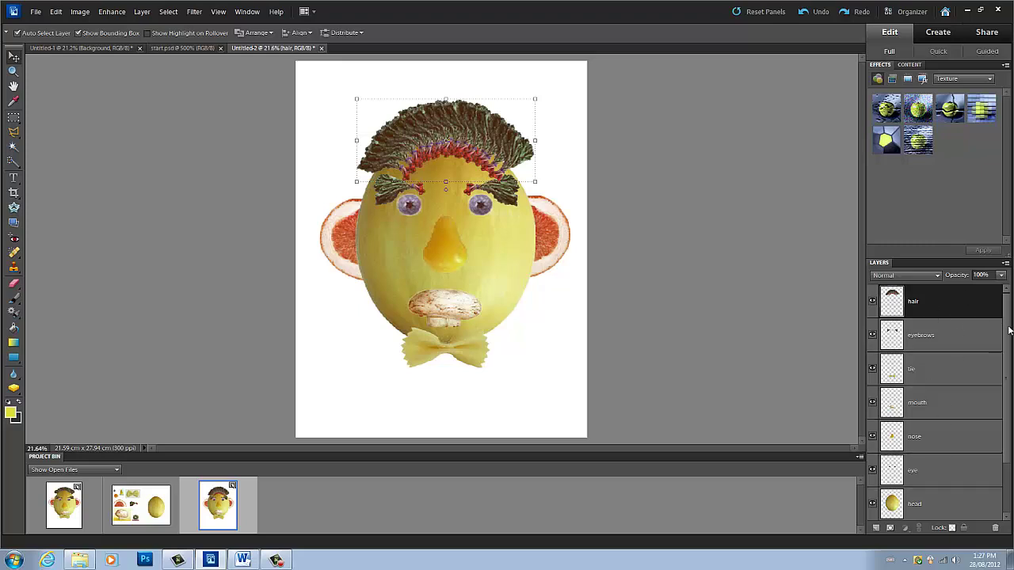
drag(1006, 329, 1006, 347)
drag(965, 301, 927, 494)
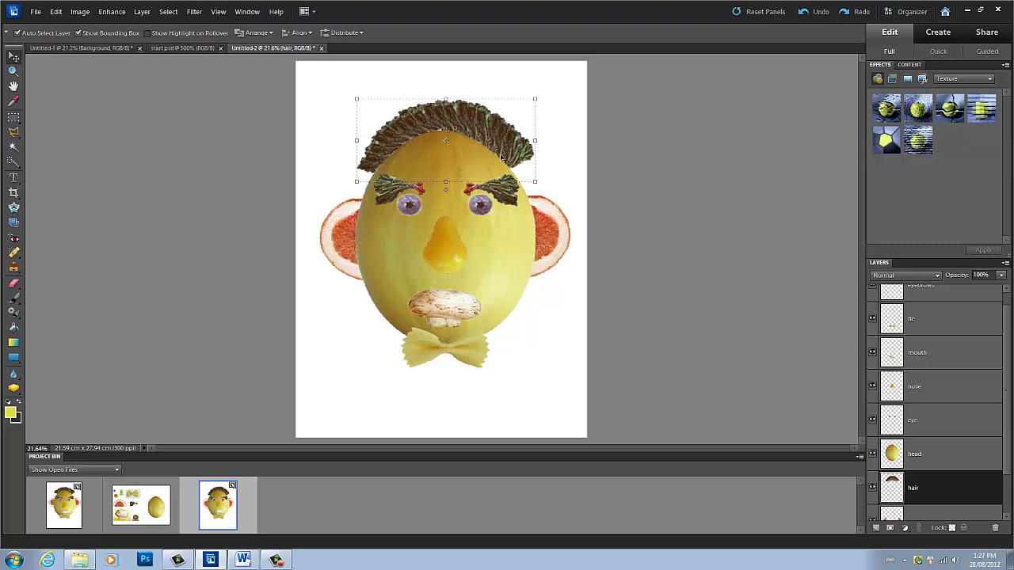
Step: Nudge the hair slightly left and down and rotate it about 2.7° so it sits evenly around the head
key(Left)
key(Left)
key(Left)
key(Left)
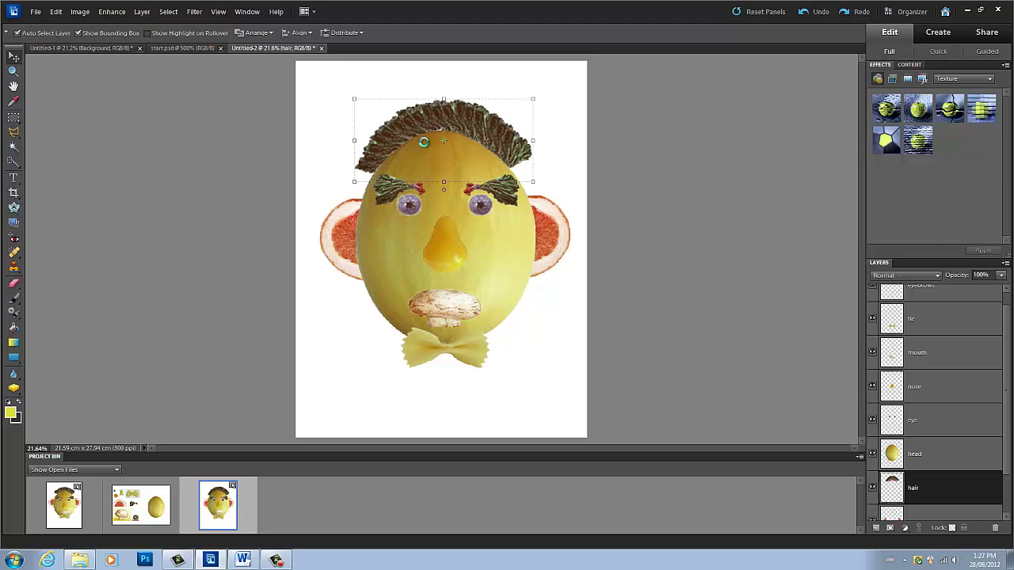
key(Down)
key(Down)
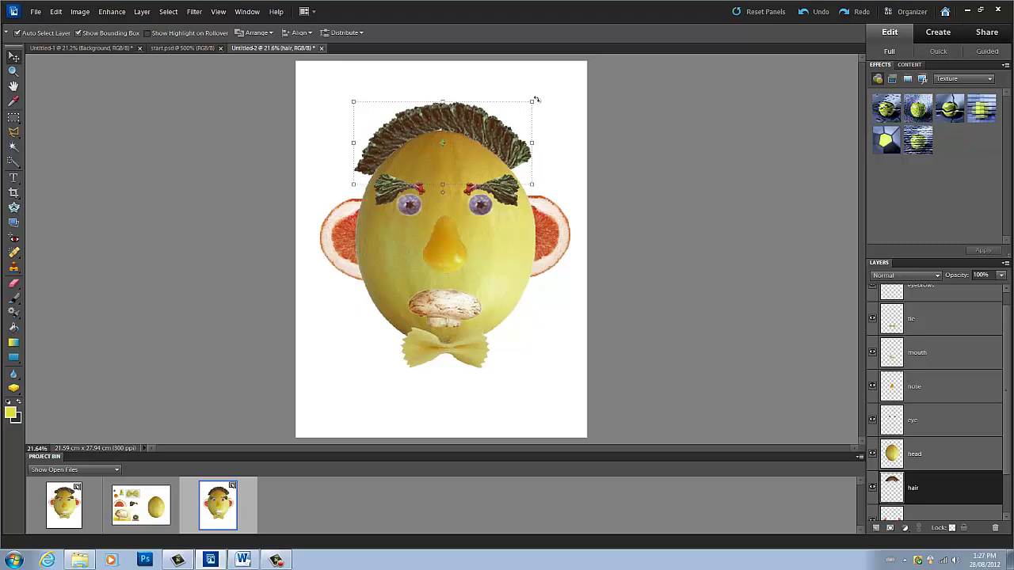
drag(536, 99, 539, 103)
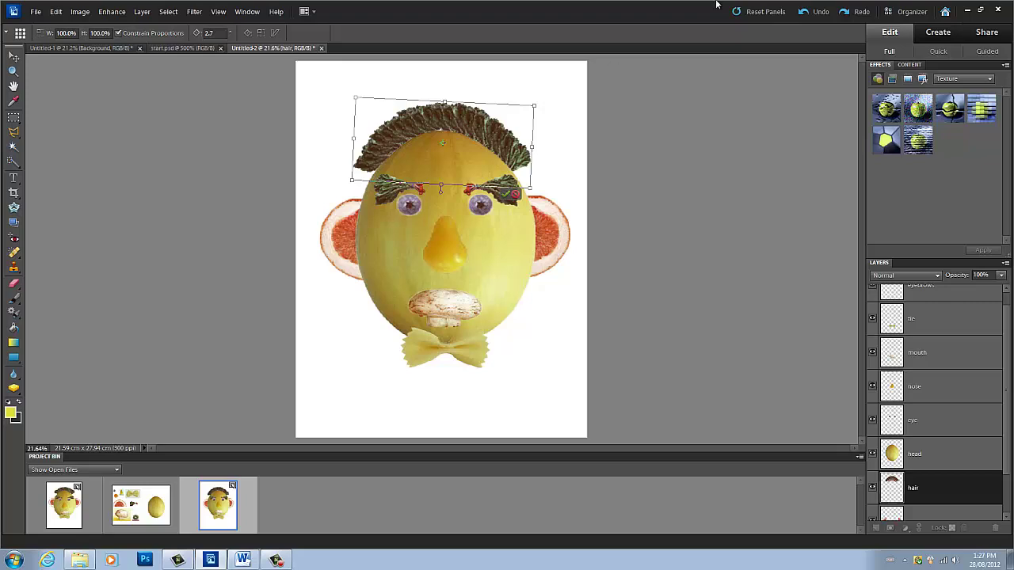
key(Return)
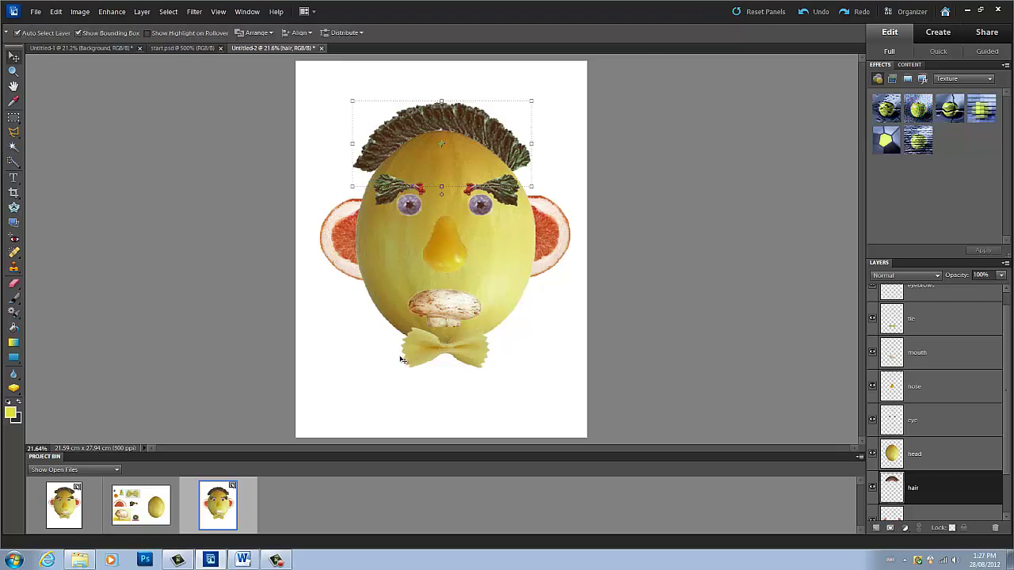
Step: Compare the assembled face with the finished example in the Untitled-1 document
click(76, 48)
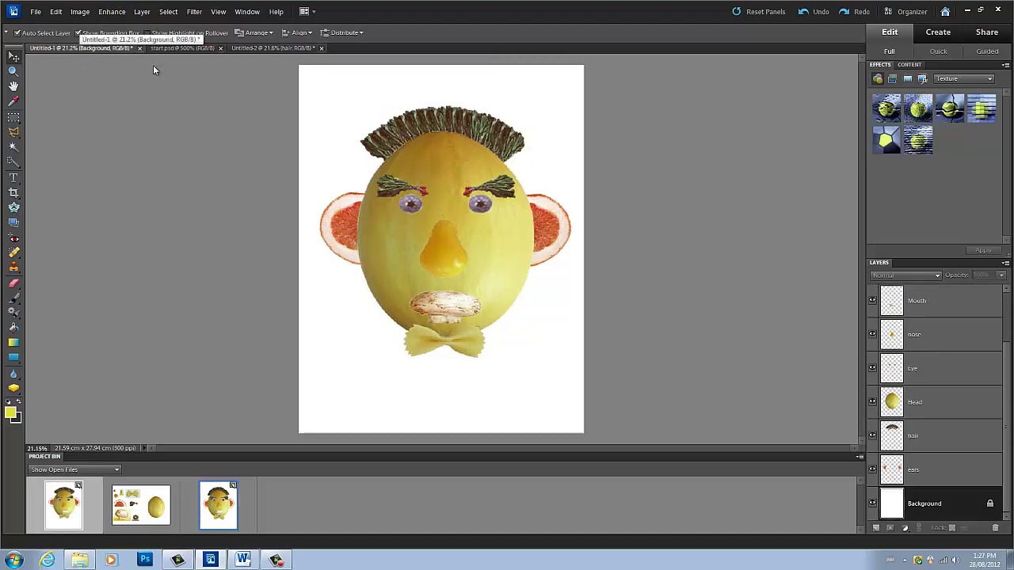
click(269, 49)
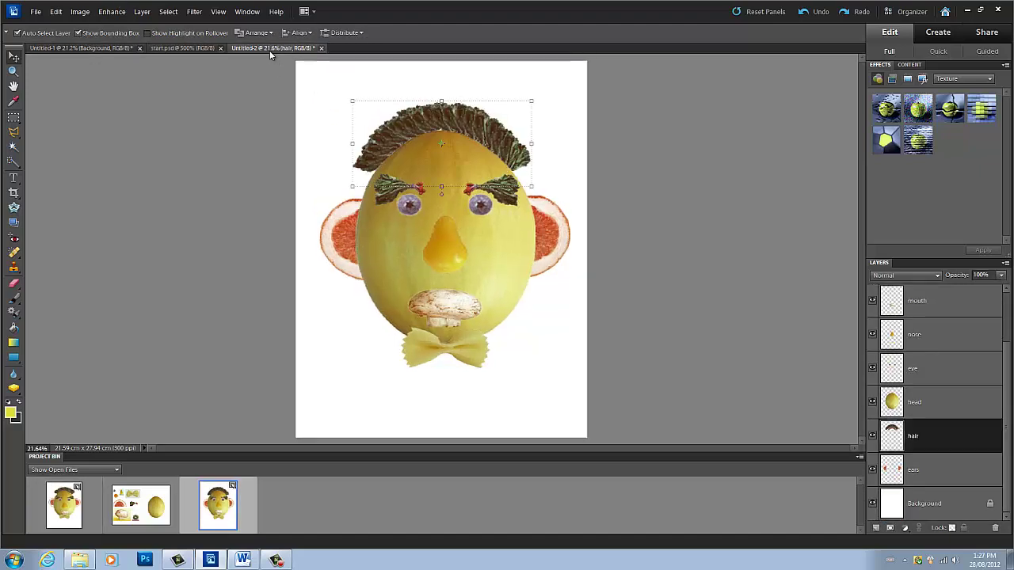
click(87, 51)
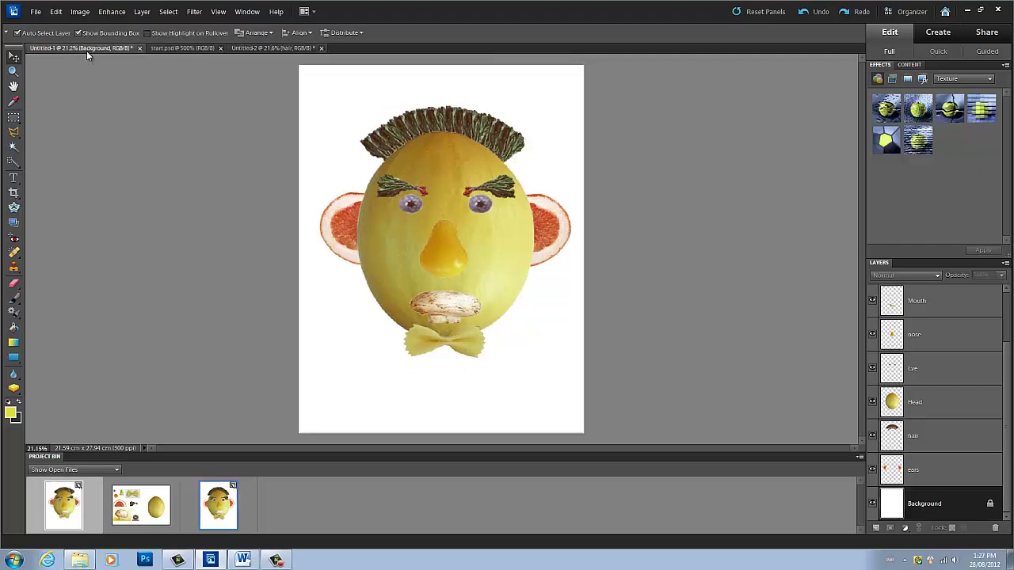
Step: Clear the selection around the radish bunch in start.psd and return to the Untitled-2 face document
click(214, 49)
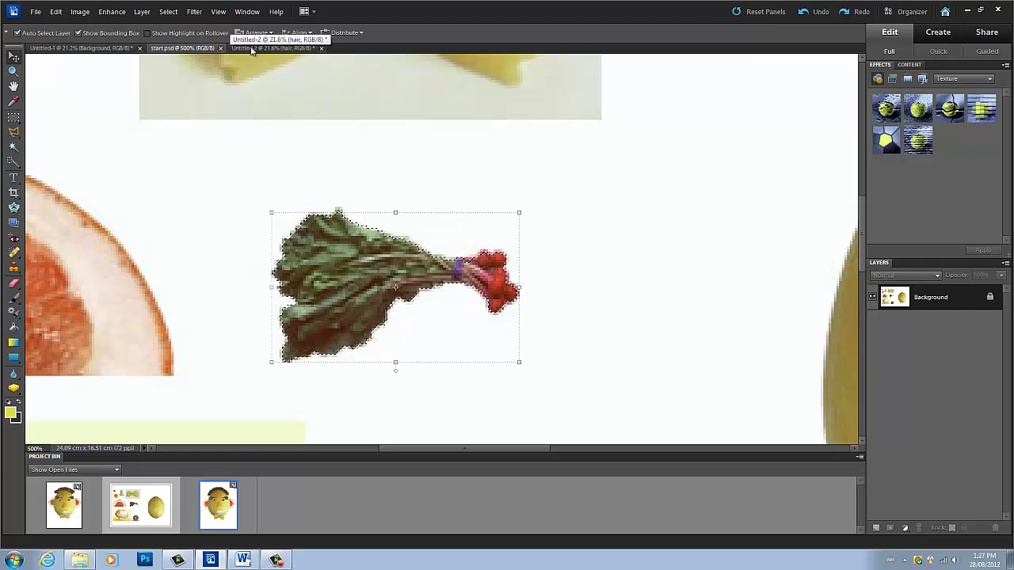
key(ctrl+d)
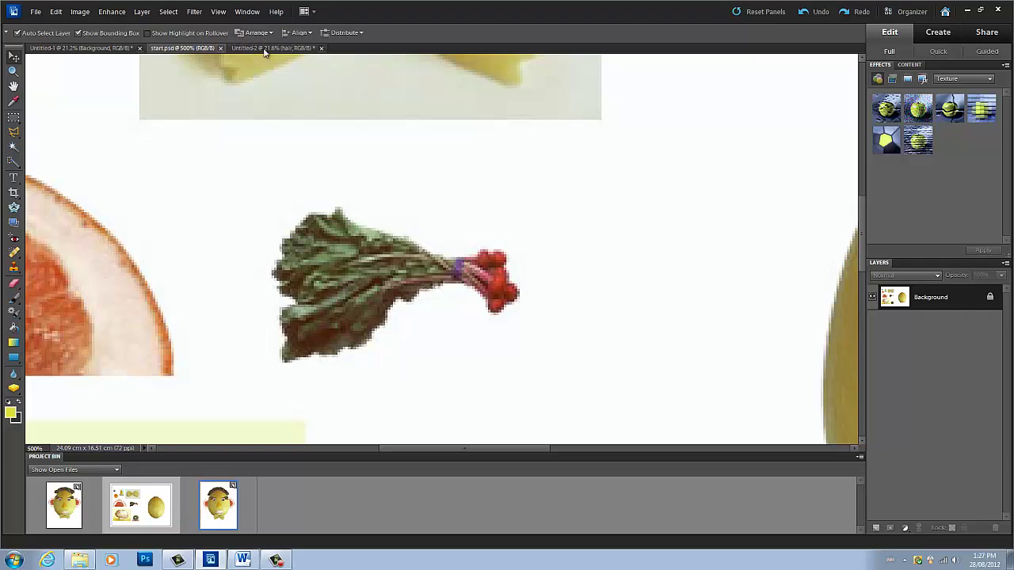
click(264, 49)
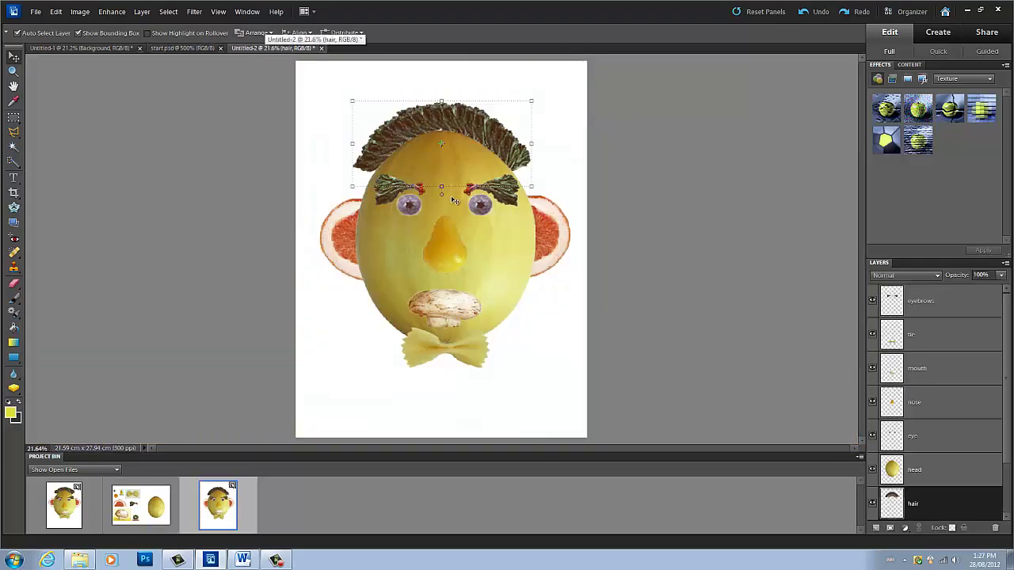